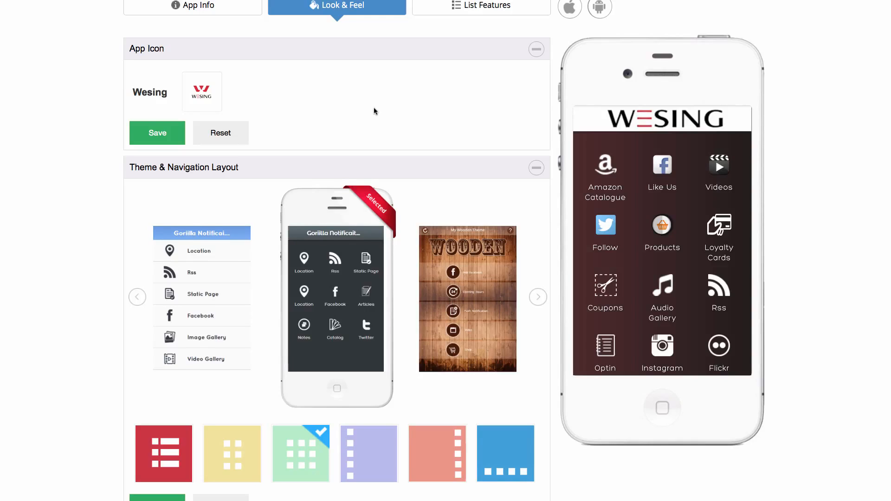
Try the list navigation layout, followed by the two-column grid layout, in the app preview
scroll(374, 108, down, 1)
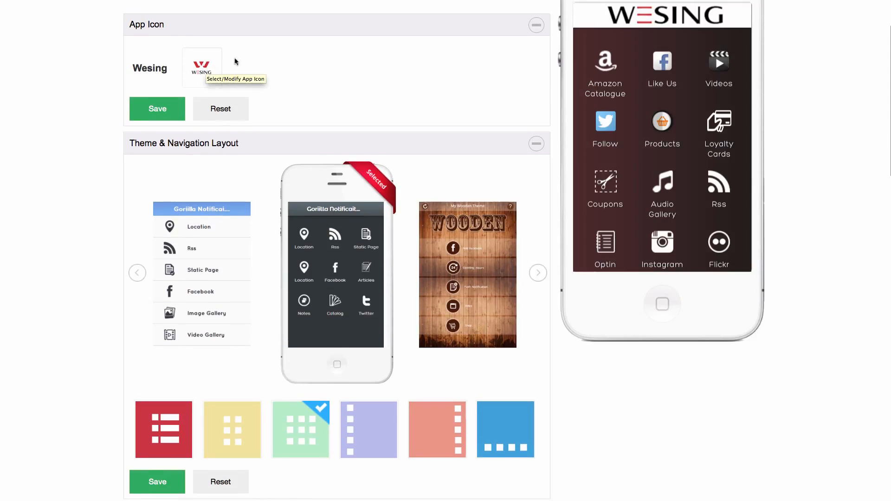
scroll(308, 51, down, 1)
scroll(310, 53, down, 1)
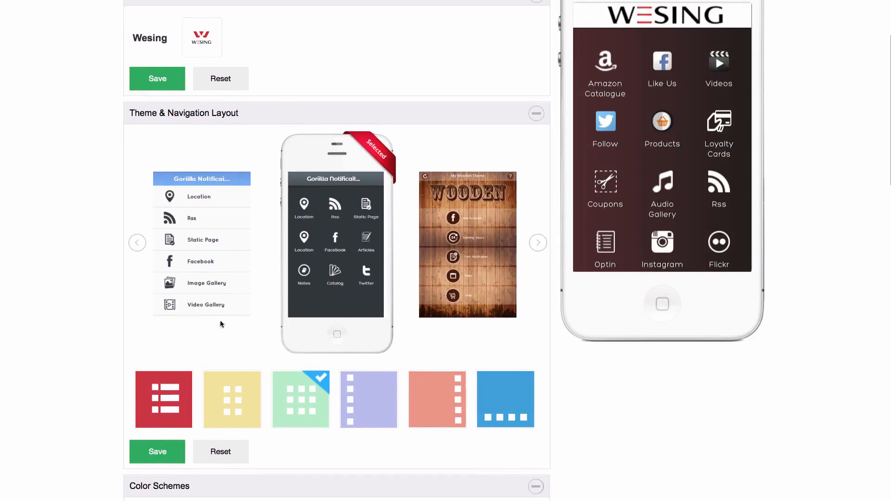
scroll(525, 230, down, 2)
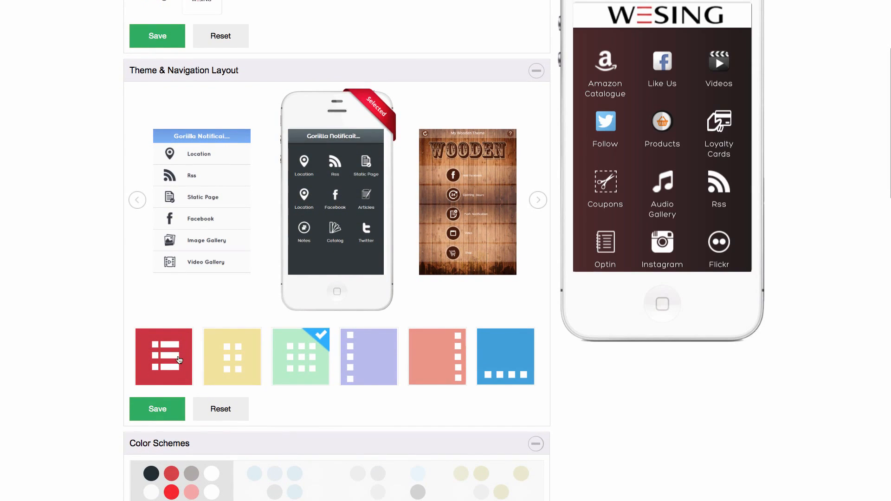
click(180, 360)
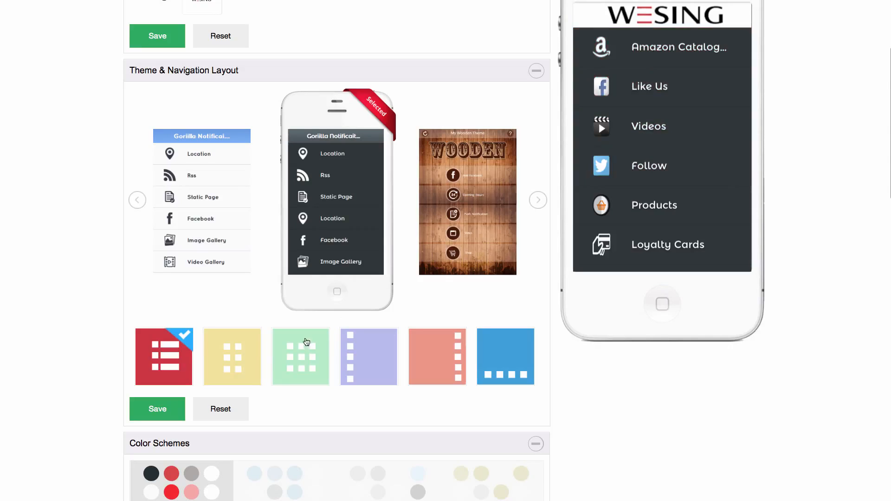
click(254, 352)
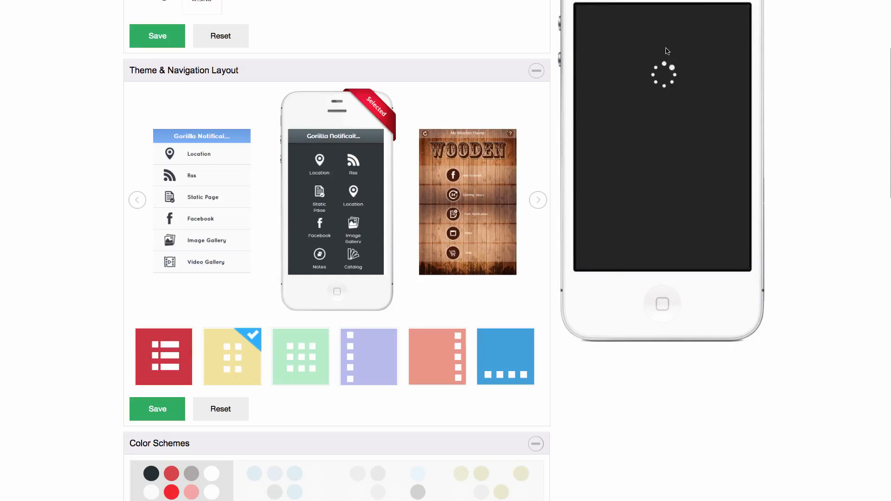
Try the right-side menu layout with its menu expanded in the preview, followed by the bottom bar layout
click(461, 375)
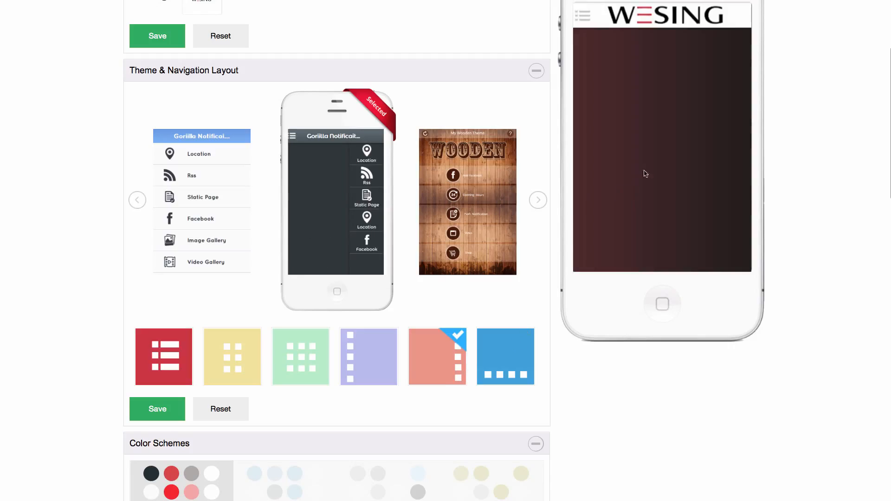
click(584, 18)
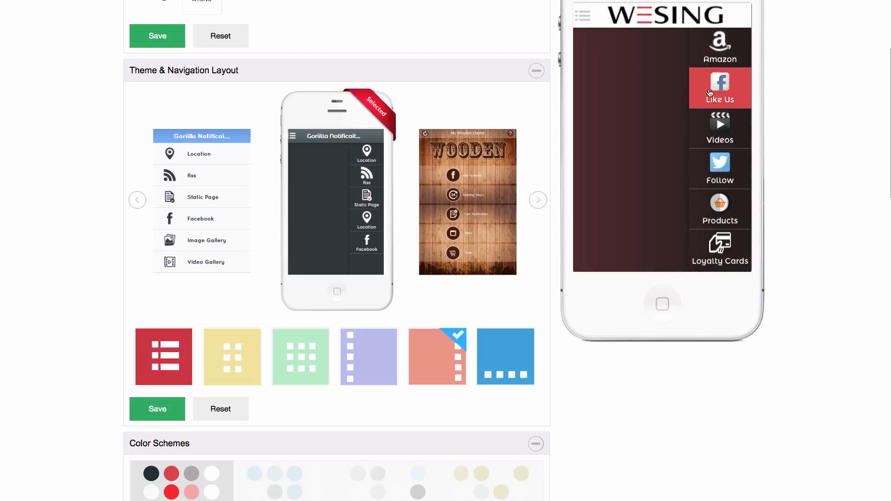
click(506, 365)
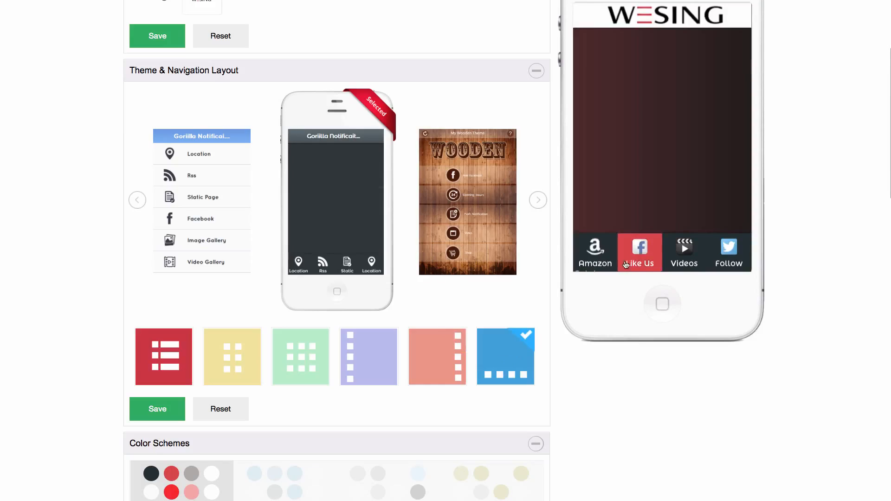
Switch the app's navigation layout to the vertical list
click(155, 351)
scroll(435, 400, down, 1)
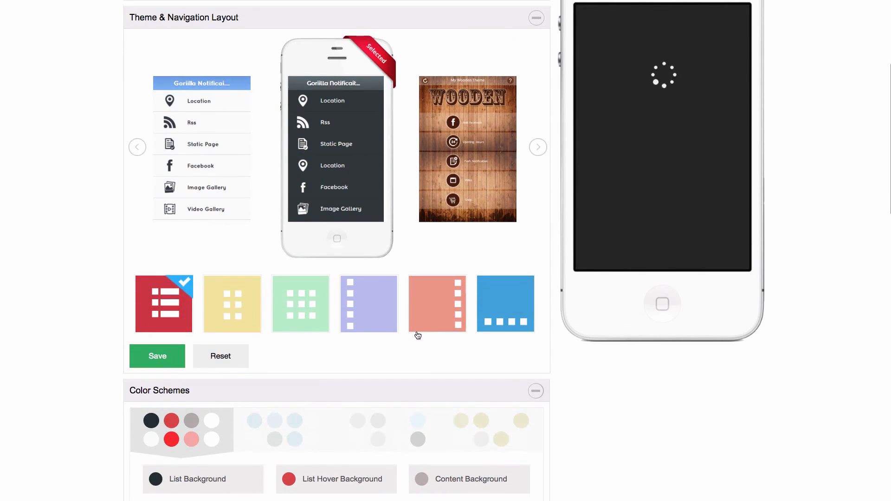
scroll(417, 327, down, 1)
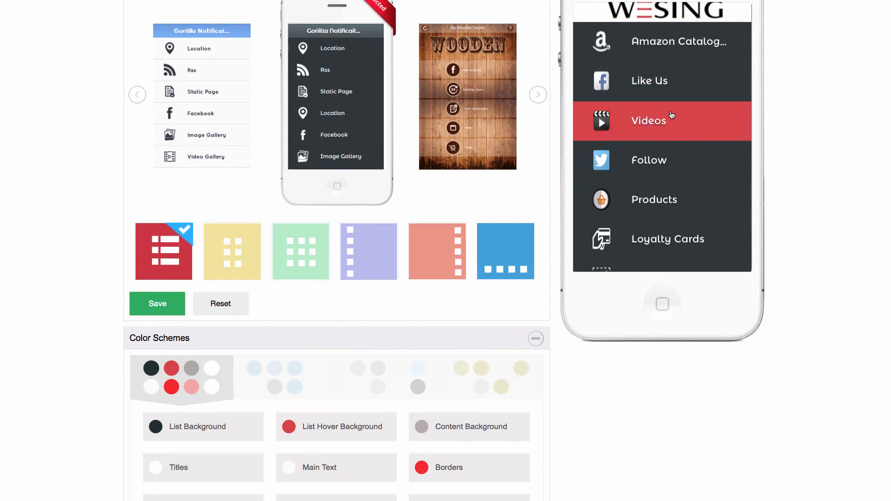
Set the List Hover Background colour of the colour scheme to blue
scroll(251, 394, down, 1)
scroll(612, 139, down, 1)
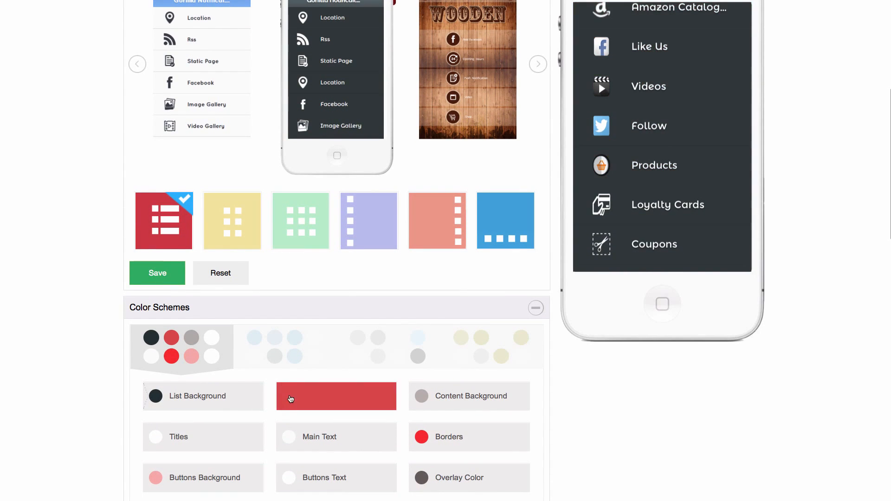
click(292, 397)
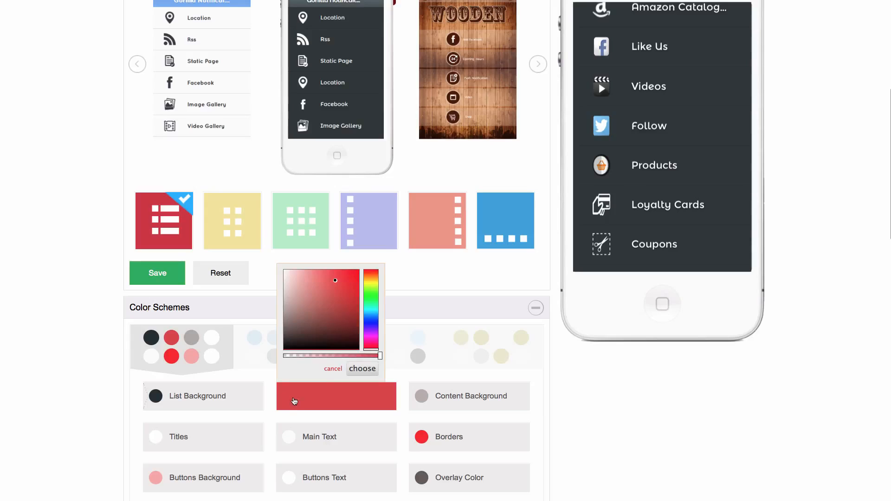
click(367, 323)
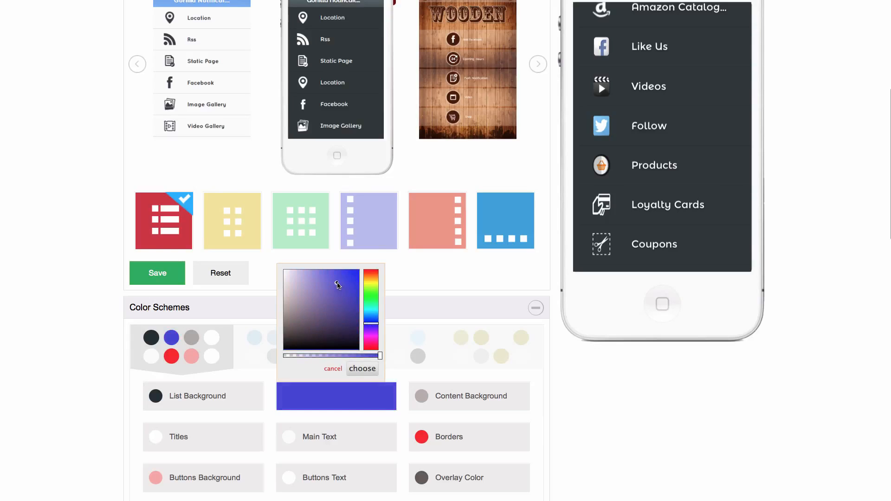
click(338, 285)
click(362, 368)
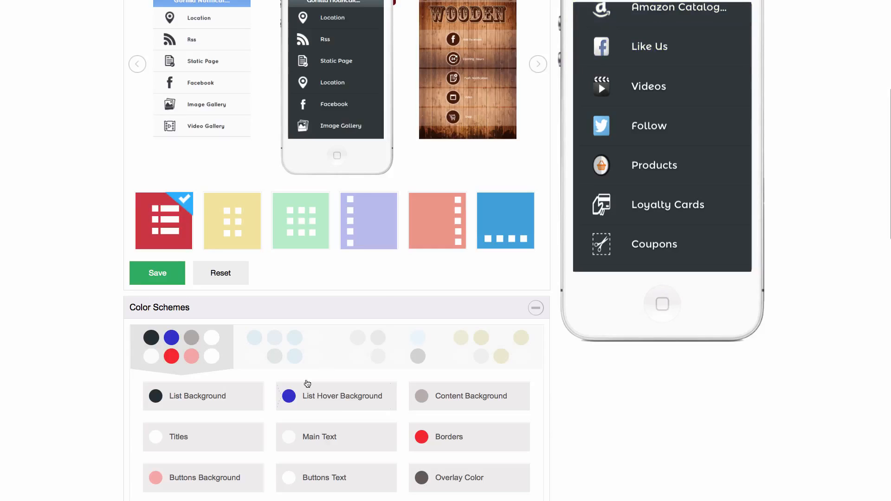
Change the List Hover Background colour to light green
click(297, 399)
drag(371, 325, 371, 293)
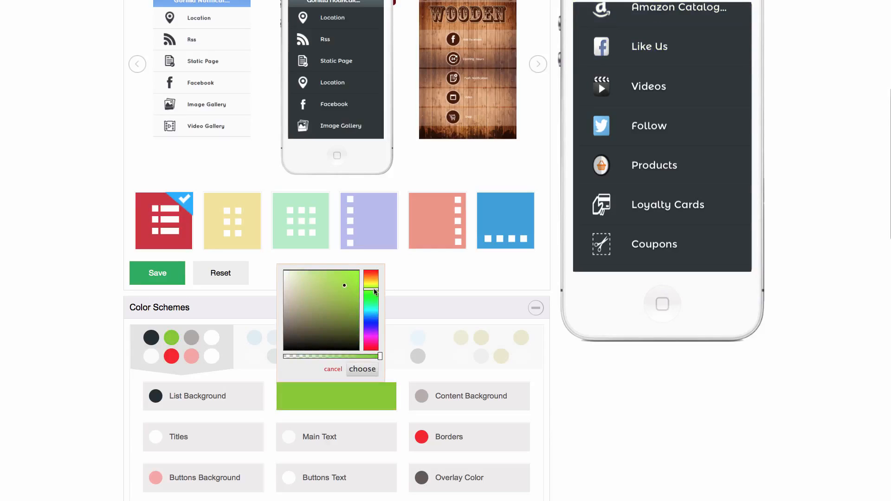
click(362, 368)
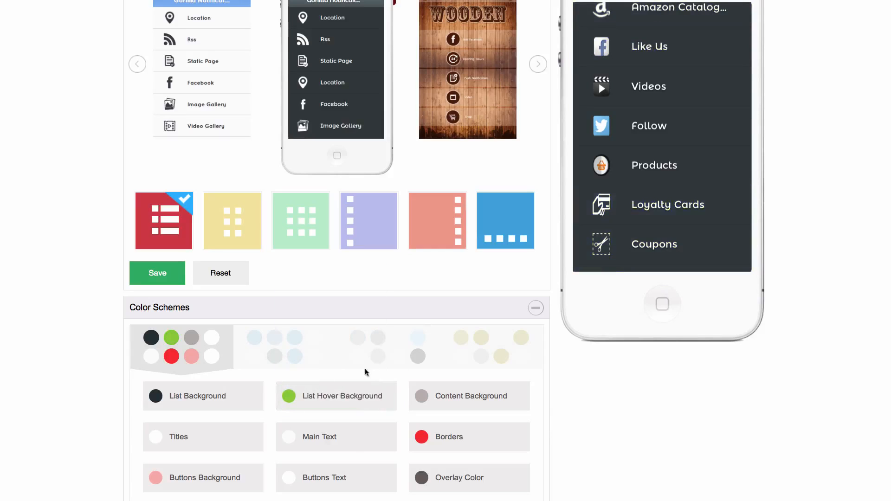
Set the List Hover Background colour to a bright red
click(291, 399)
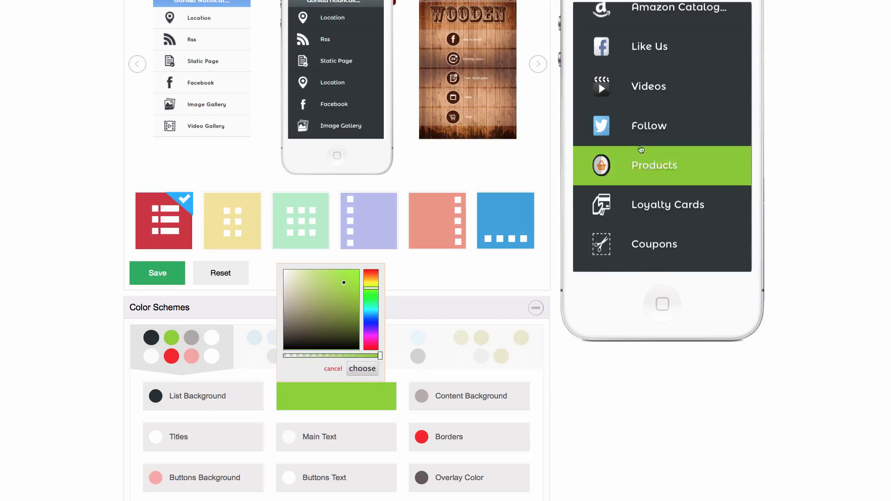
mouse_move(375, 337)
mouse_down()
mouse_move(375, 345)
mouse_move(366, 342)
mouse_move(372, 350)
mouse_up()
click(344, 292)
click(347, 288)
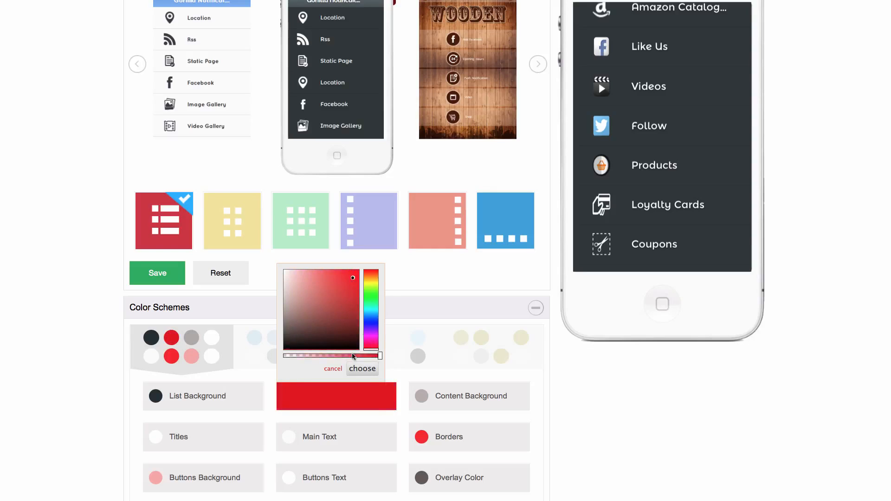
click(362, 368)
Switch the navigation layout to the three-column icon grid
scroll(325, 334, down, 3)
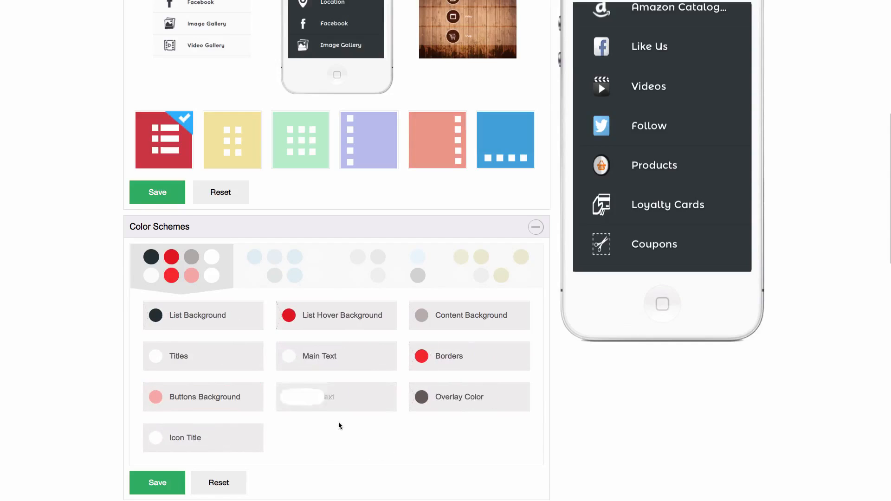
scroll(334, 425, down, 1)
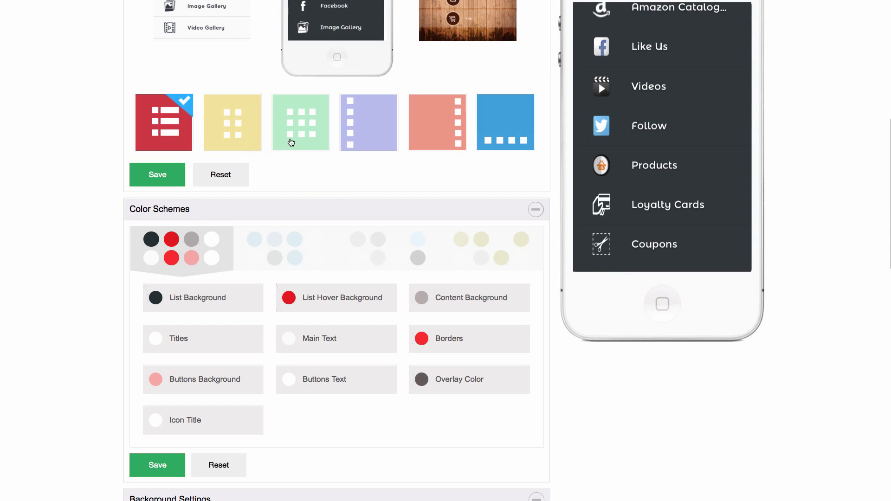
click(290, 142)
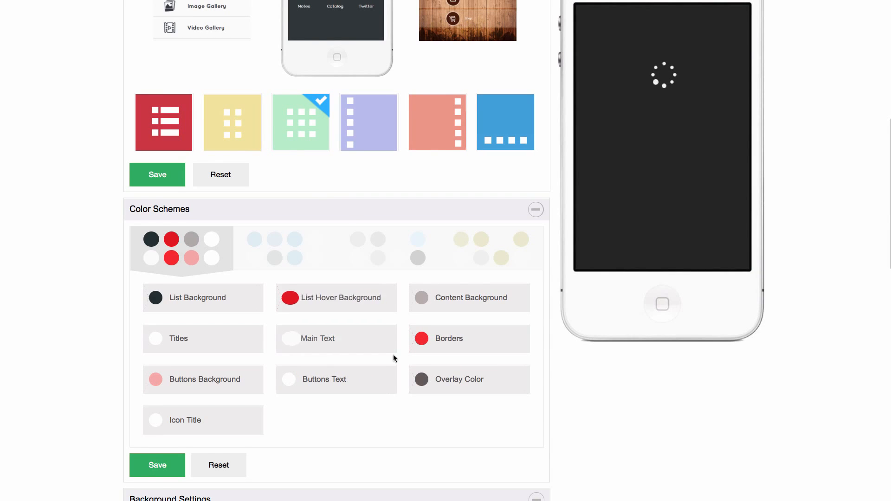
Leave the background gradient editor and return to the choice between an image and a colour background
scroll(393, 358, down, 5)
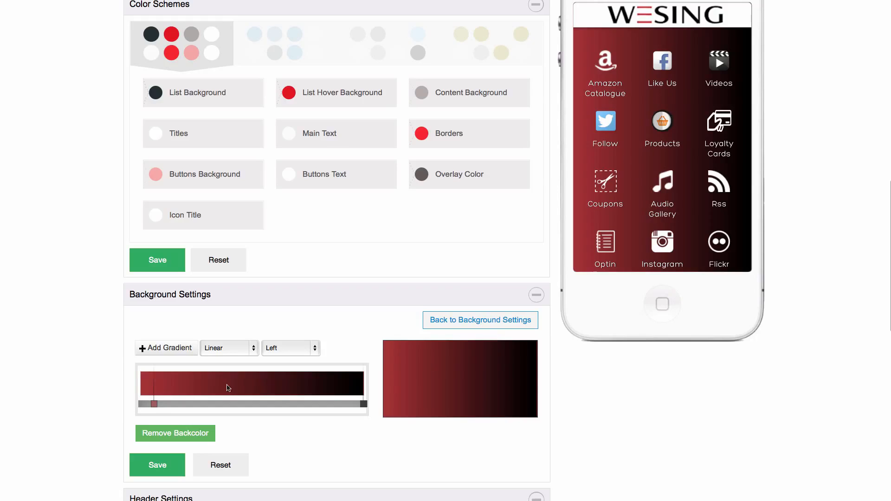
click(478, 320)
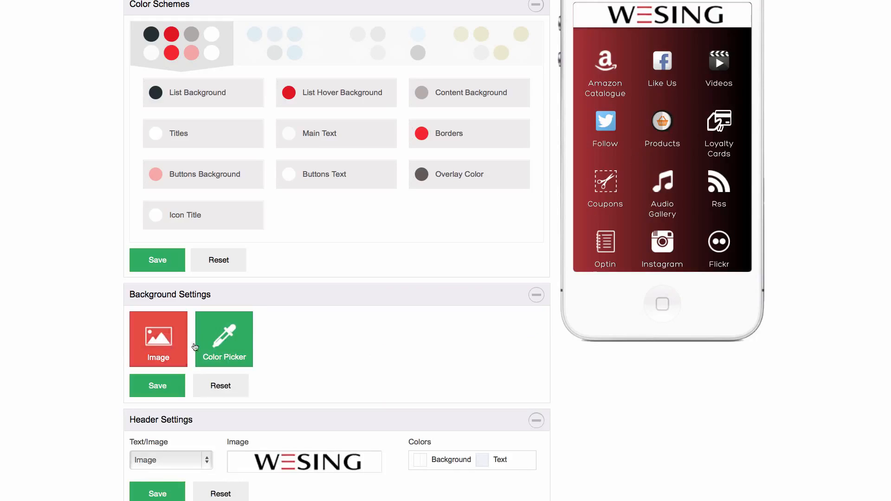
Switch the app header from image to text and enter "My App Title" as the header text
scroll(349, 346, down, 1)
scroll(349, 345, down, 5)
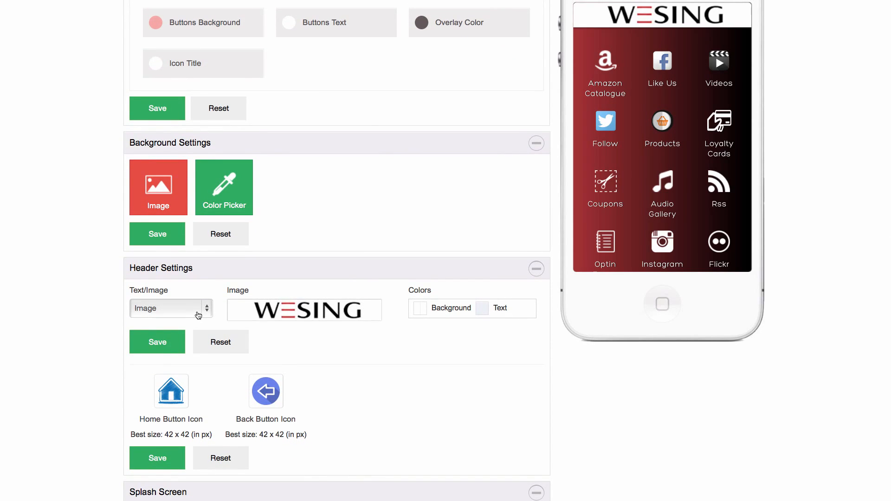
click(201, 308)
click(139, 297)
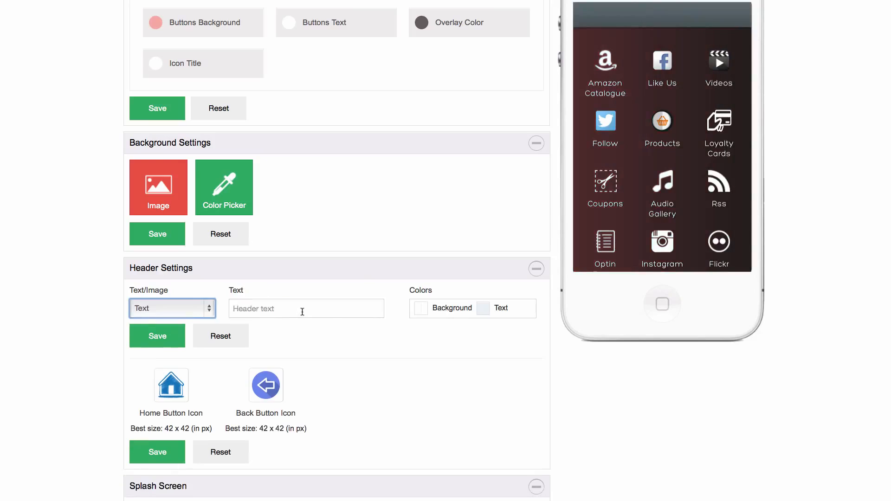
click(302, 311)
text(My APP)
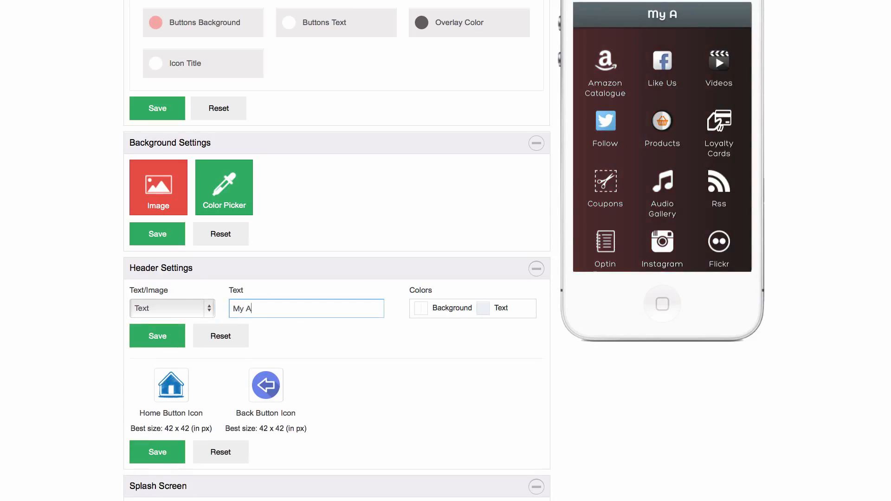
key(BackSpace)
key(BackSpace)
text(pp Title)
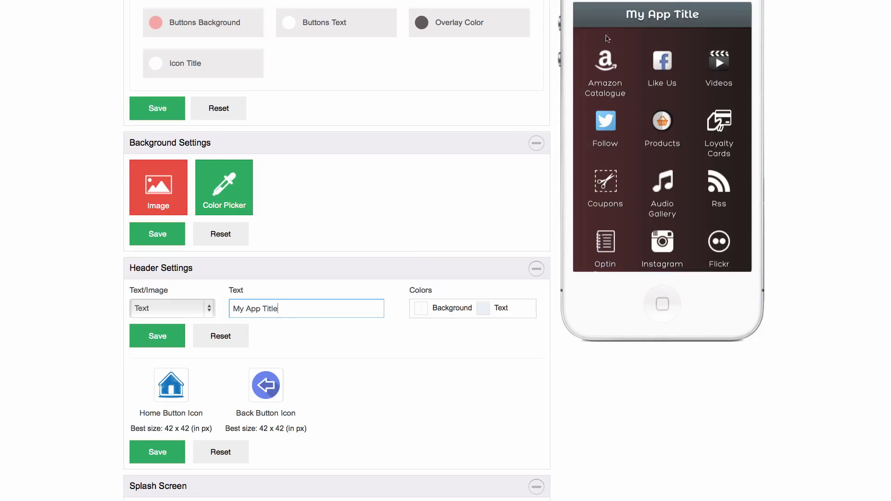
Set the header's background colour to red and its text colour to white
click(420, 316)
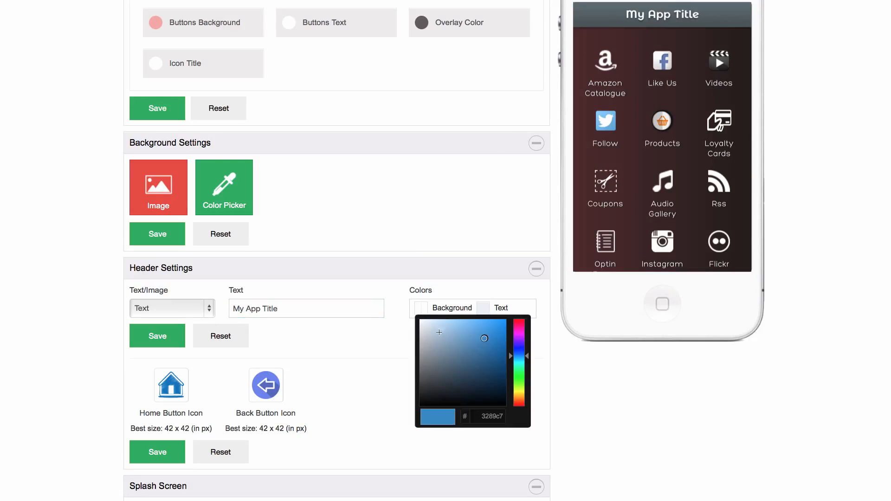
mouse_move(512, 353)
mouse_down()
mouse_move(523, 316)
mouse_move(540, 366)
mouse_move(547, 350)
mouse_move(483, 320)
mouse_up()
click(485, 307)
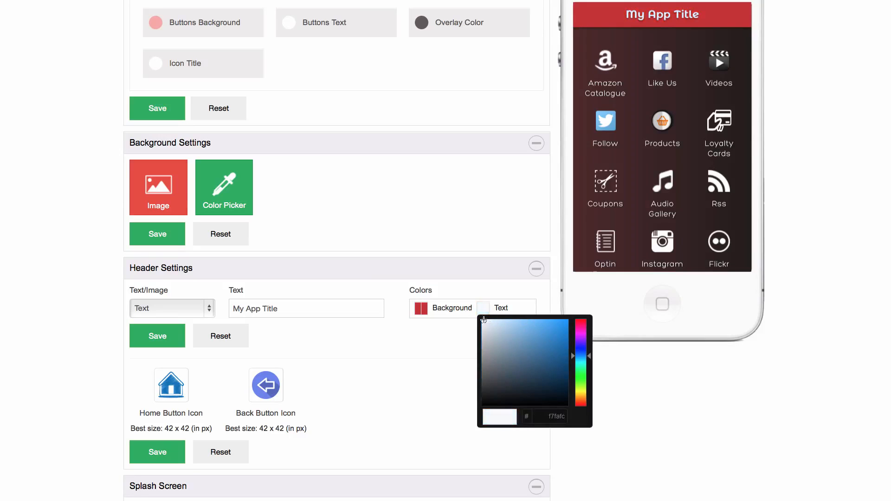
click(543, 331)
drag(543, 332, 460, 319)
click(372, 335)
Examine the home and back button icons and the phone splash screen images
scroll(377, 337, down, 3)
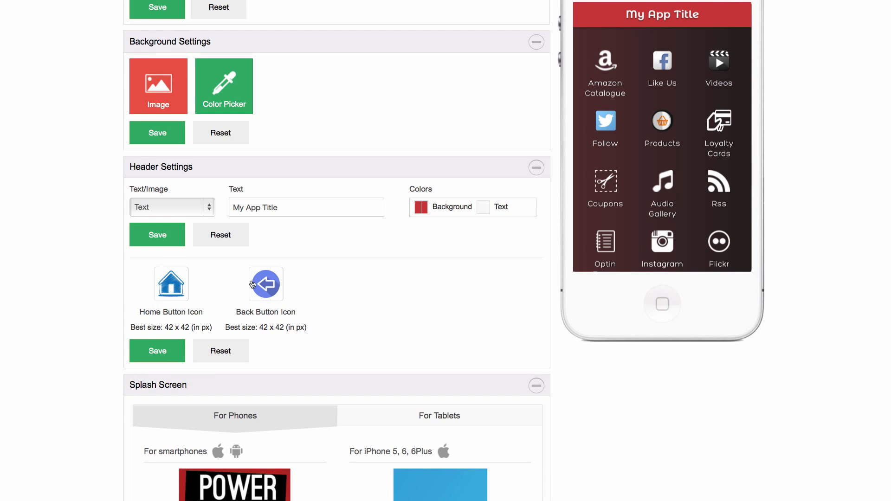
scroll(360, 299, down, 7)
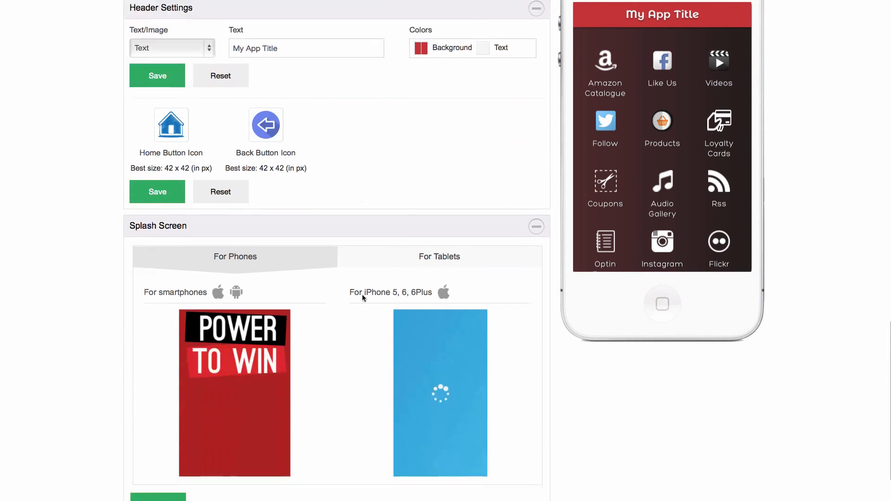
mouse_move(258, 299)
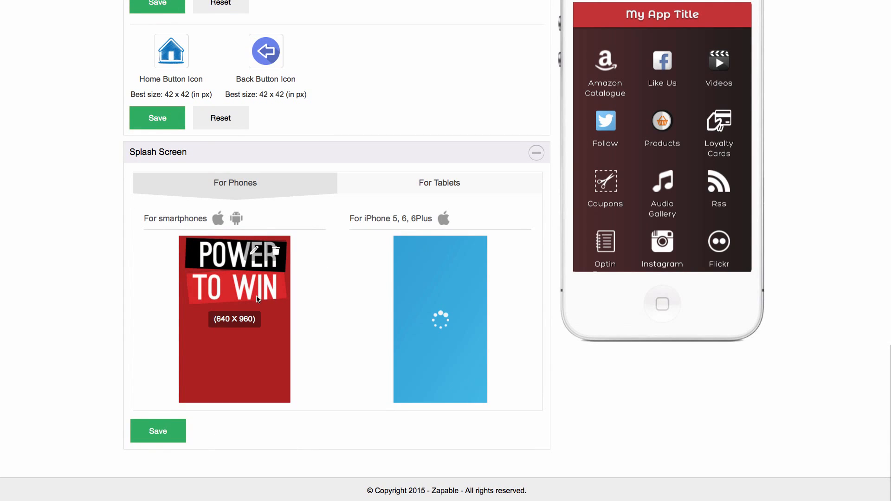
Open the list of features that can be added to the app
scroll(366, 307, up, 10)
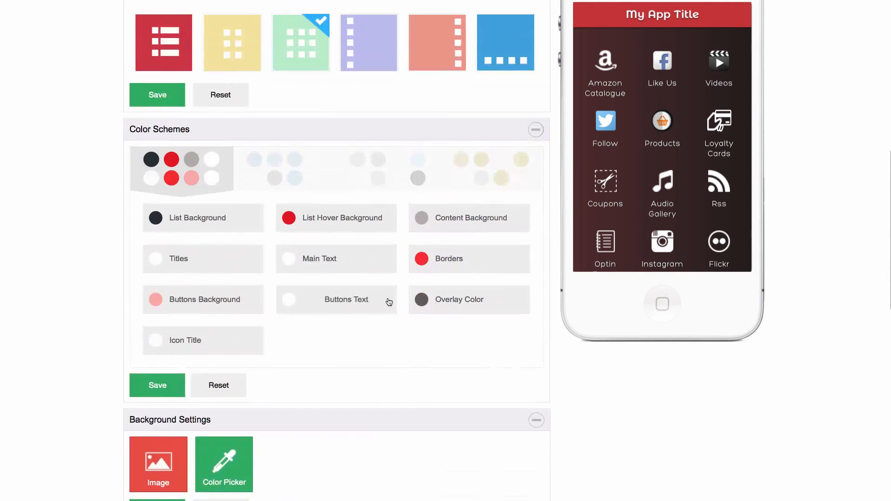
scroll(396, 298, up, 10)
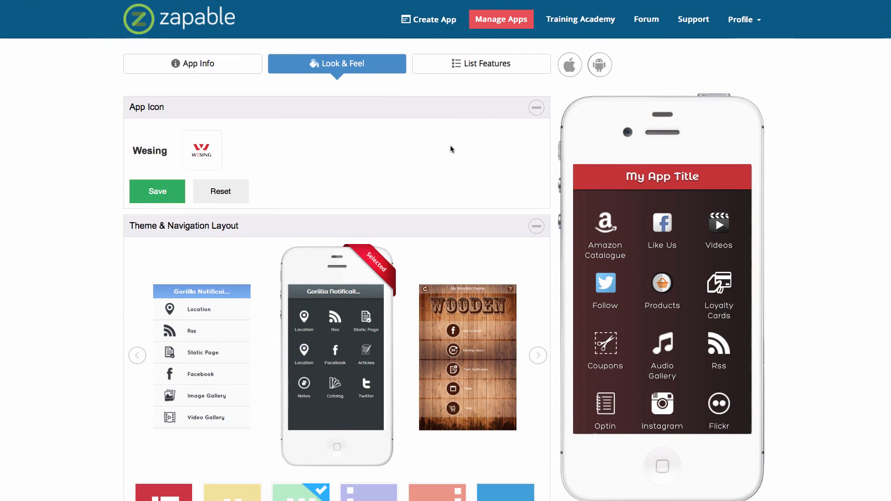
click(472, 65)
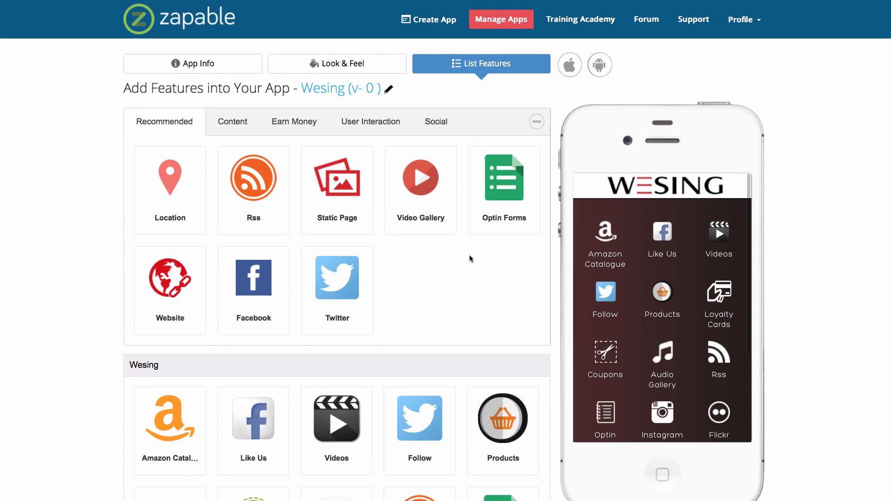
Edit the Amazon Catalogue feature and add a catalogue titled "Skipping Ropes" with the description "Skipping Rope Collection"
scroll(469, 254, down, 1)
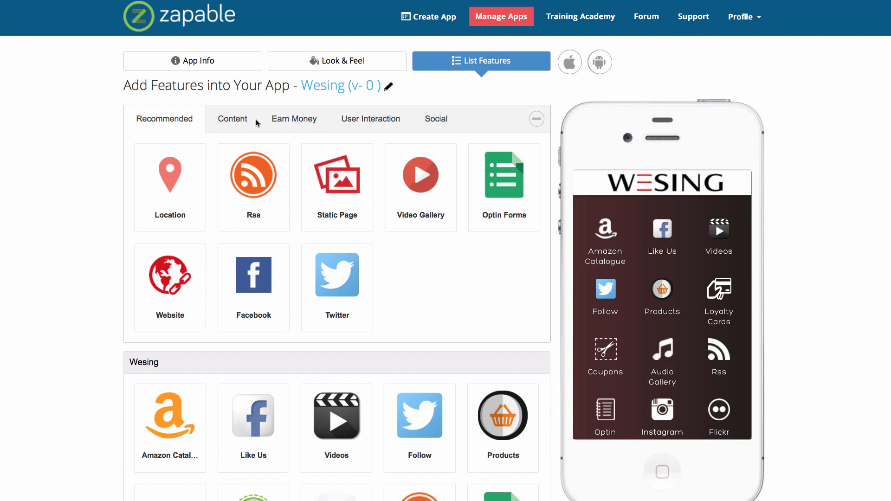
scroll(149, 317, down, 3)
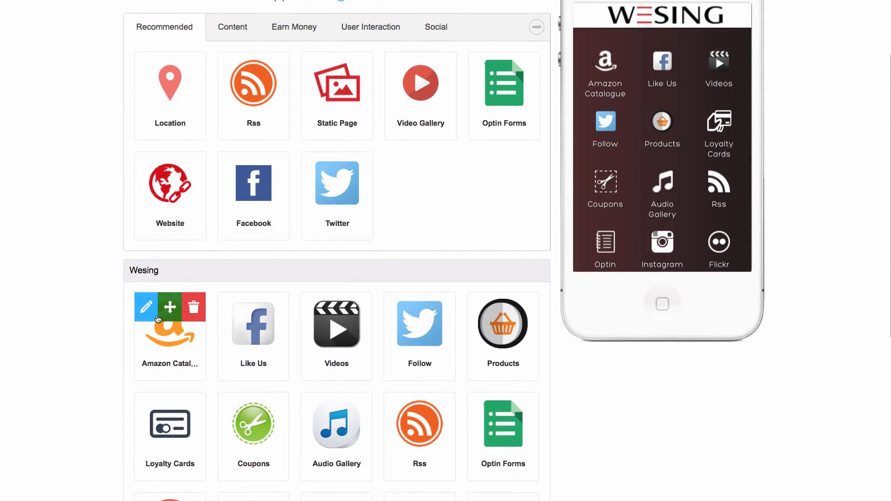
click(149, 317)
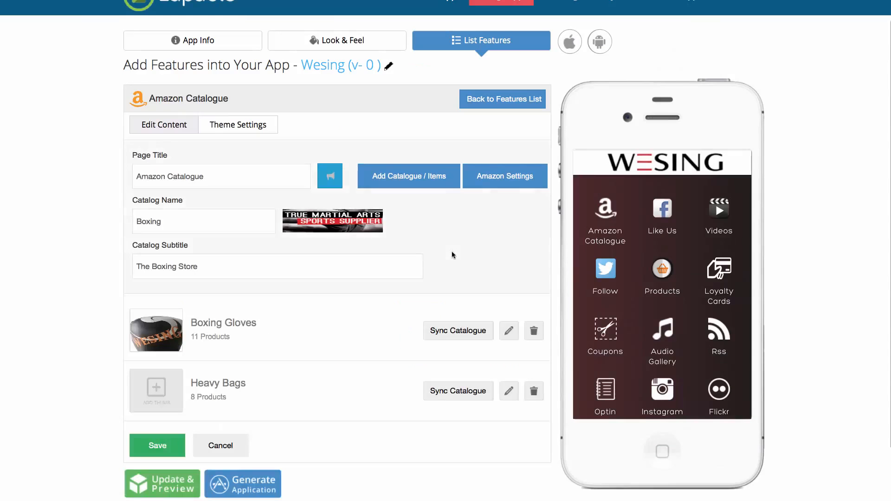
click(429, 181)
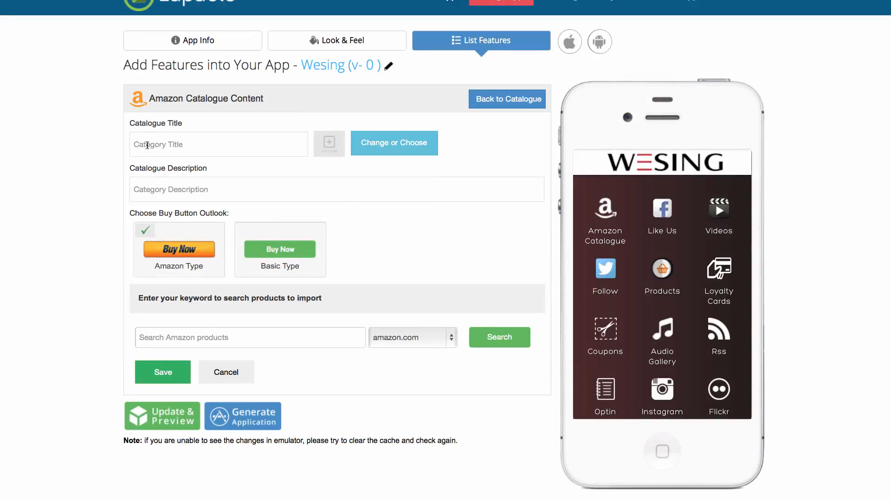
text(Skipping Ropes)
click(151, 185)
text(S)
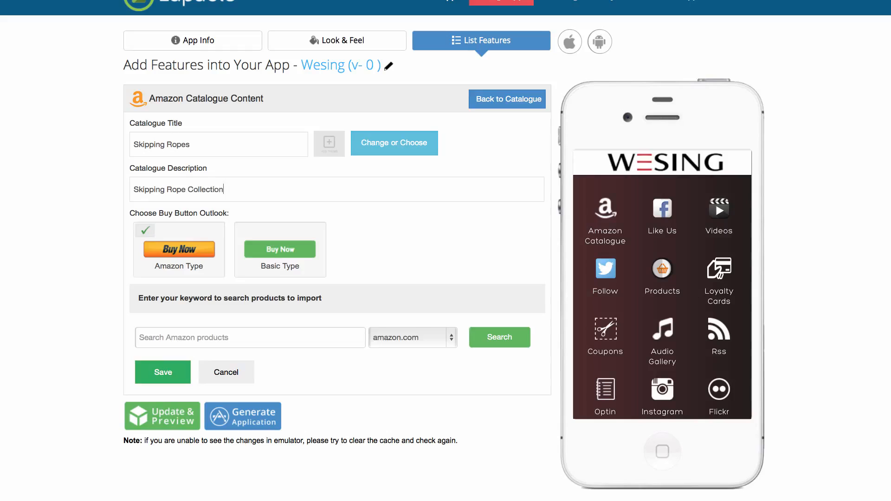
Search amazon.com for "skipping ropes" products to import into the catalogue
click(168, 337)
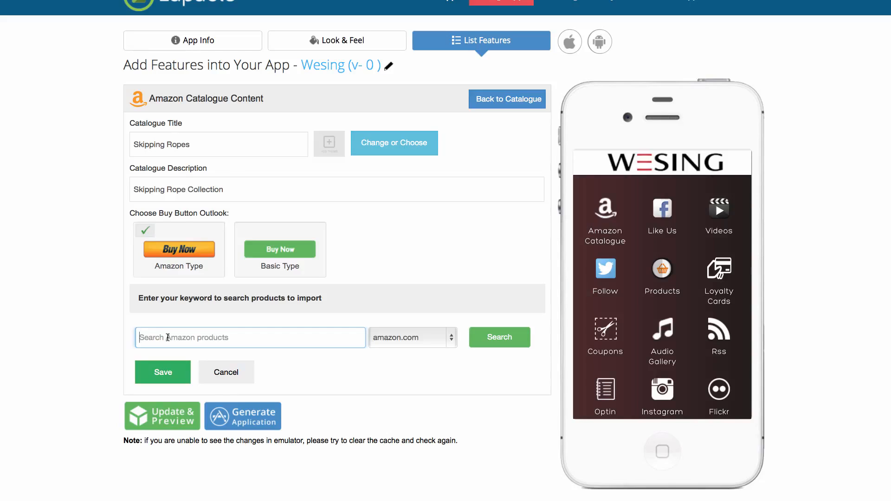
text(sk)
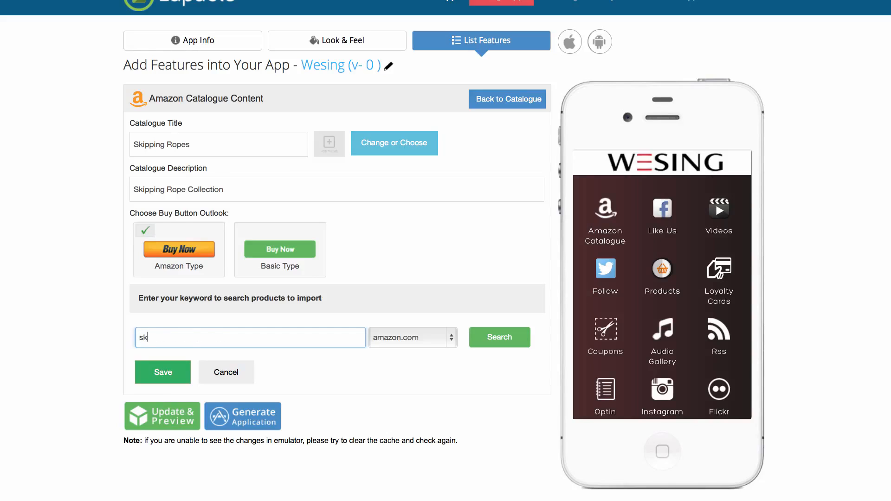
text(ipping ropes)
click(407, 337)
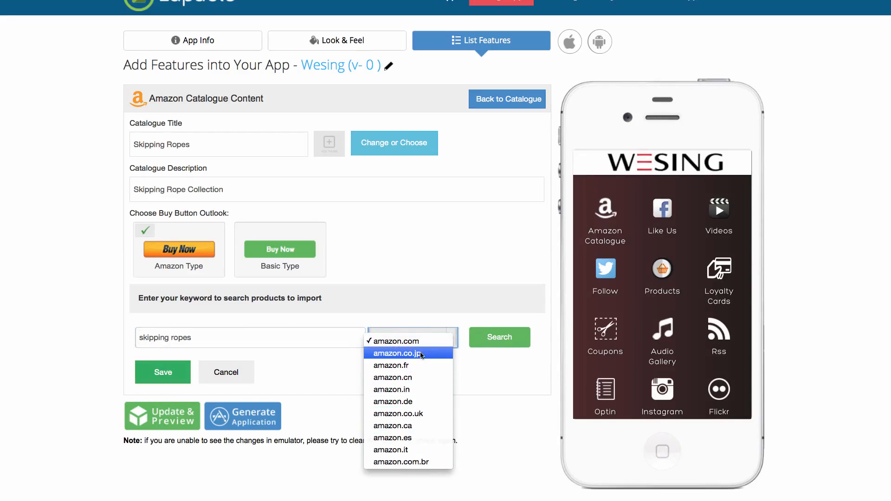
key(Escape)
click(492, 343)
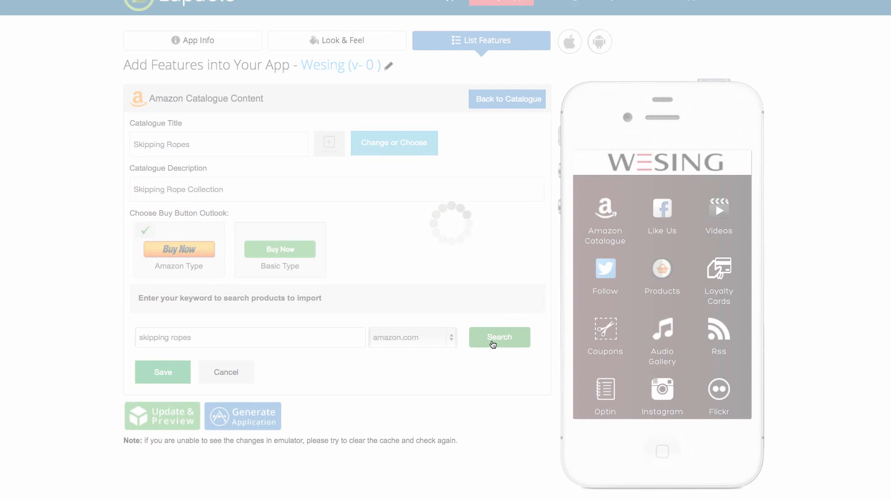
scroll(419, 281, down, 3)
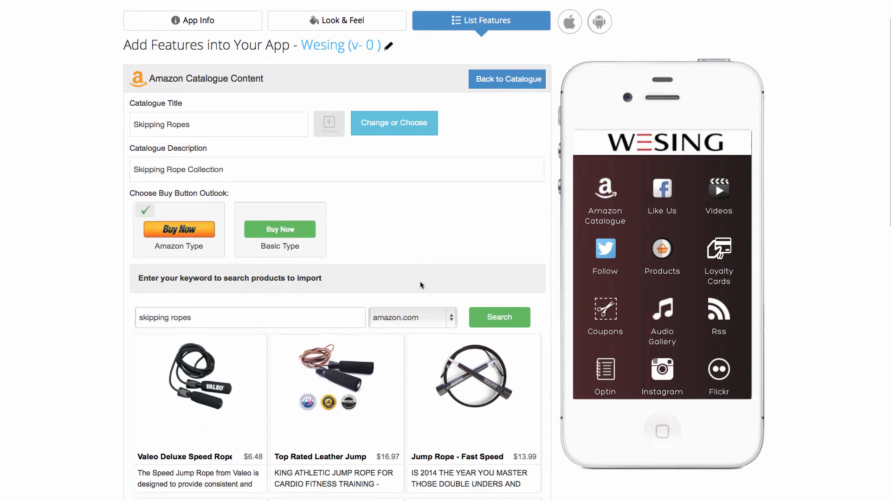
Select the Valeo, Top Rated Leather, Fast Speed, ACF and WOD Nation jump ropes for import and save the catalogue
click(203, 302)
click(323, 308)
click(487, 303)
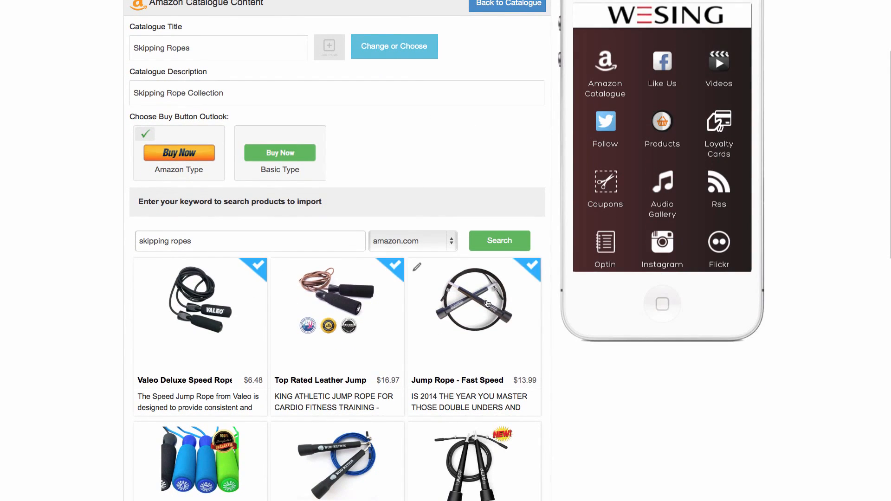
scroll(475, 333, down, 2)
click(469, 358)
click(331, 358)
scroll(453, 365, down, 10)
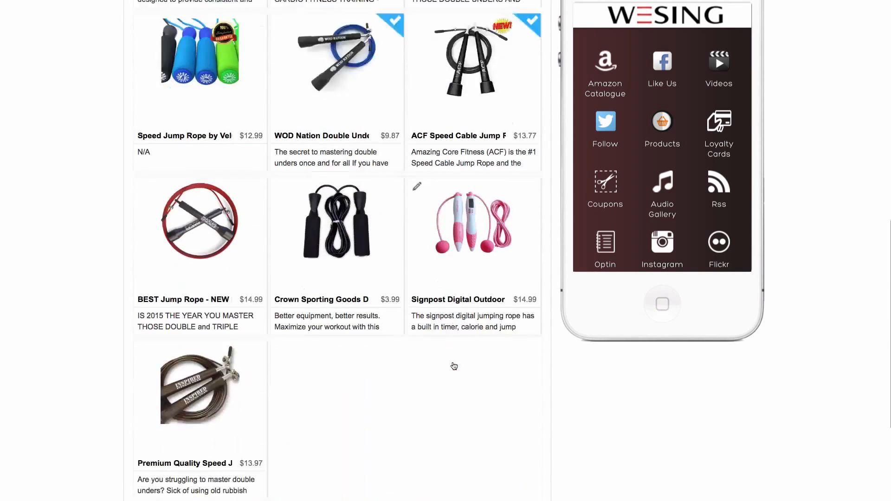
scroll(408, 369, down, 1)
click(164, 379)
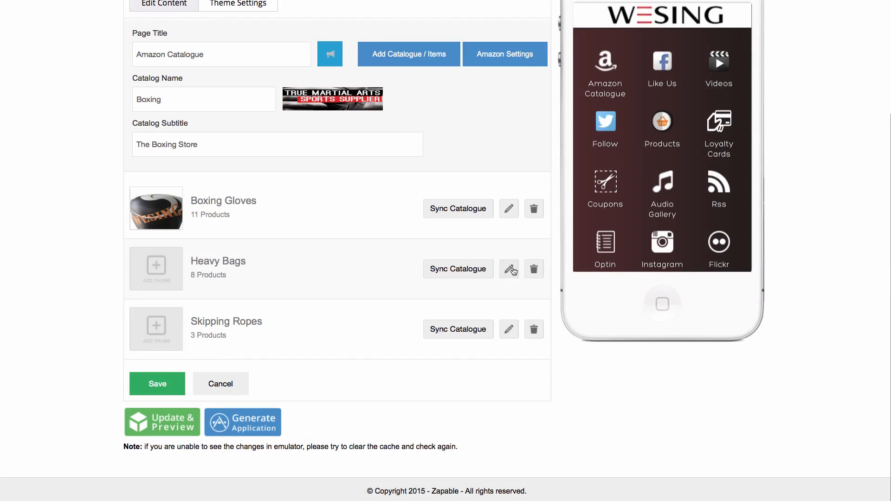
Give the Skipping Ropes catalogue the wide "Power to Win" image from the media gallery as its thumbnail and save it
click(509, 338)
click(352, 142)
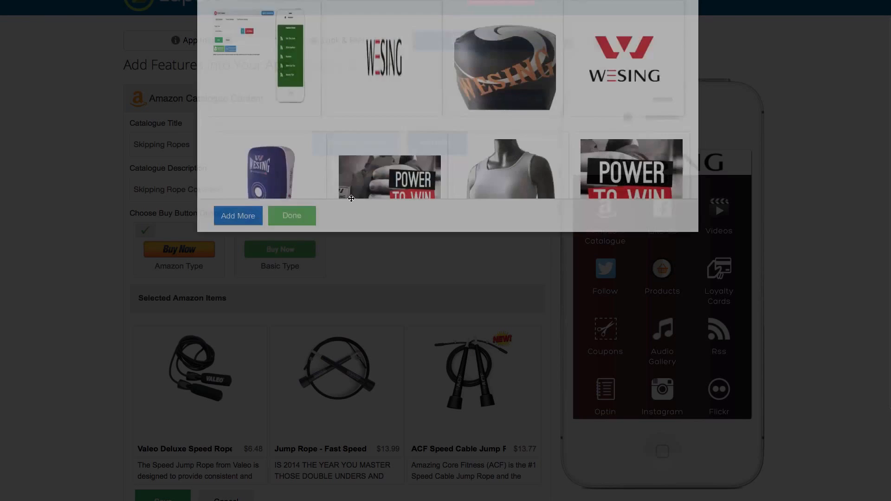
scroll(507, 138, down, 1)
click(395, 193)
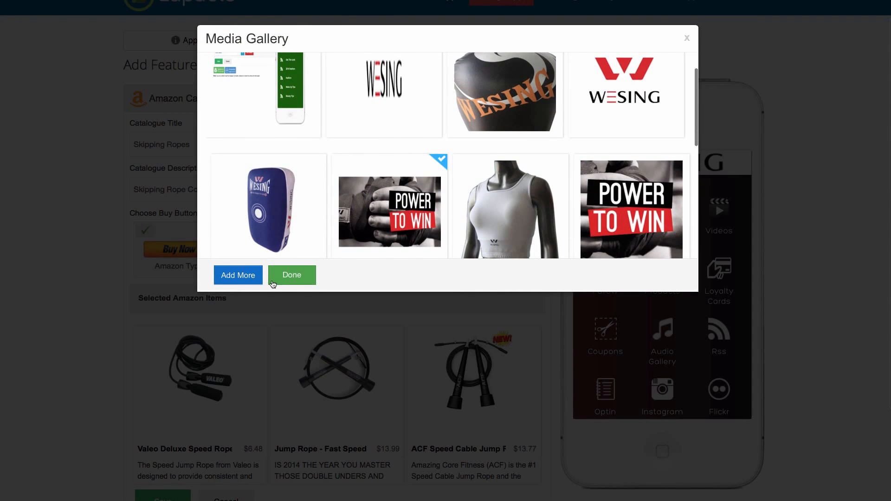
click(288, 277)
scroll(325, 298, down, 2)
click(185, 367)
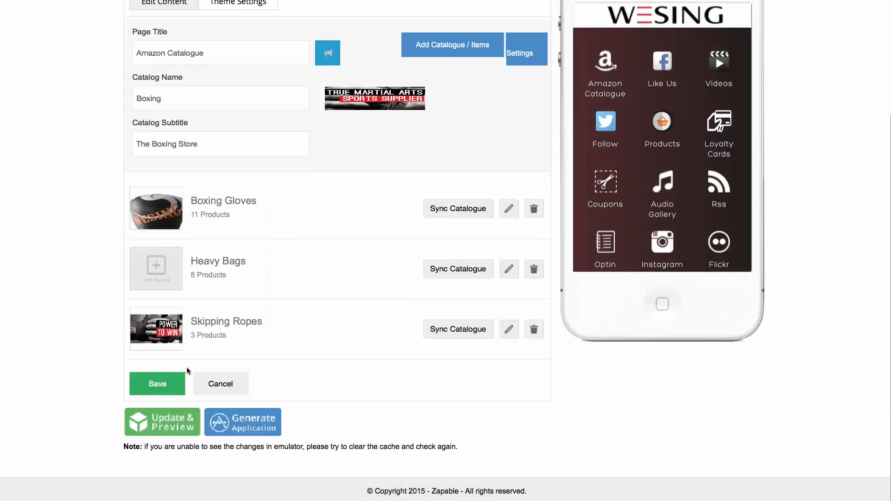
Preview the app on an iPhone 6 and examine the Valeo Deluxe Speed Rope in the Amazon Catalogue's Skipping Ropes list
scroll(622, 109, up, 3)
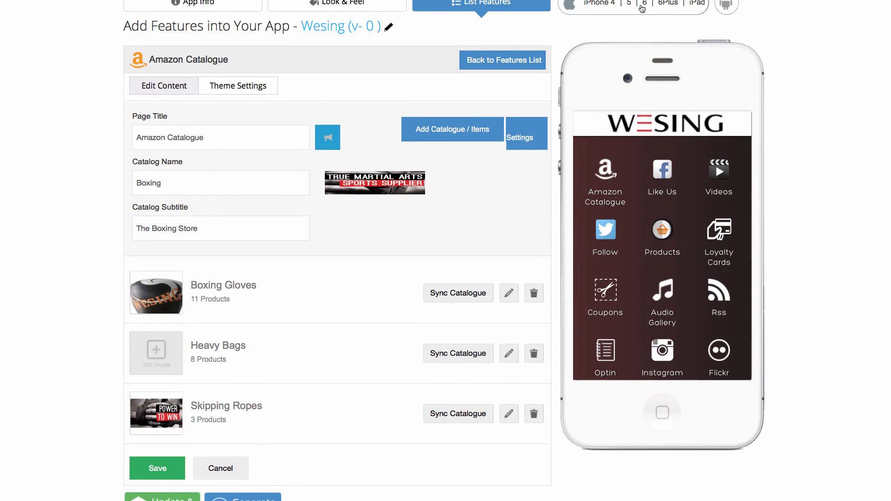
click(642, 4)
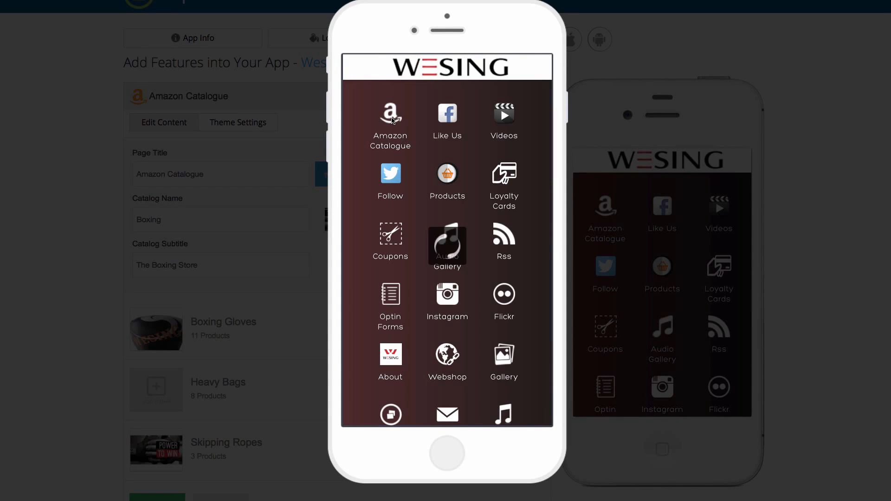
click(392, 120)
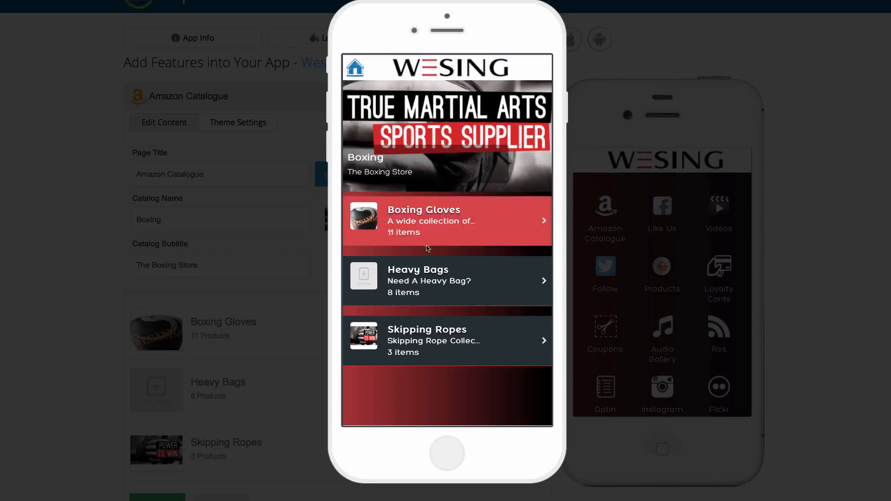
click(418, 333)
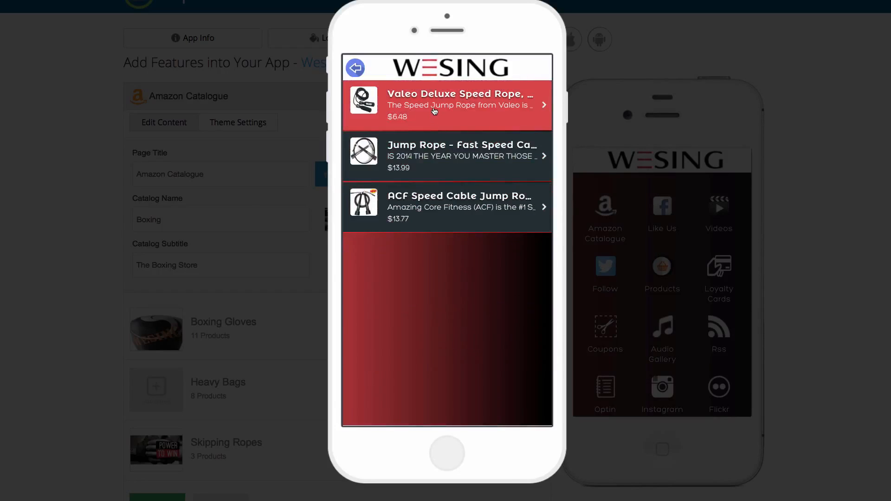
click(434, 111)
scroll(497, 298, down, 1)
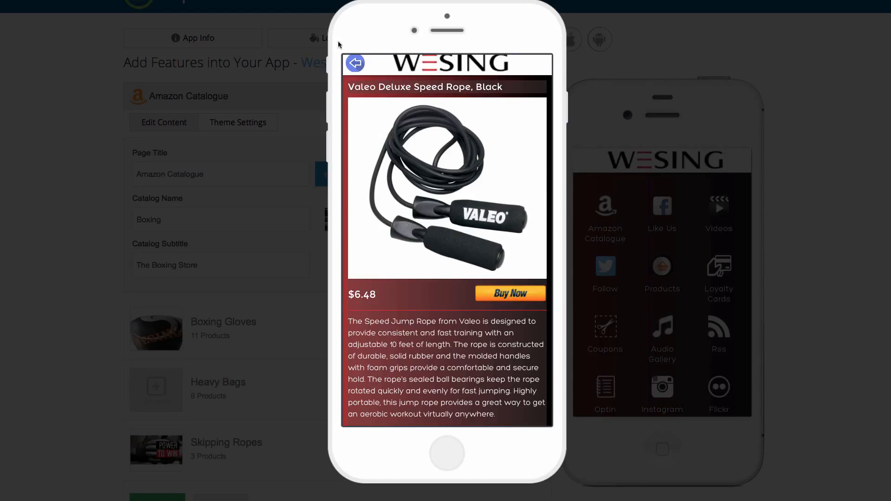
click(358, 65)
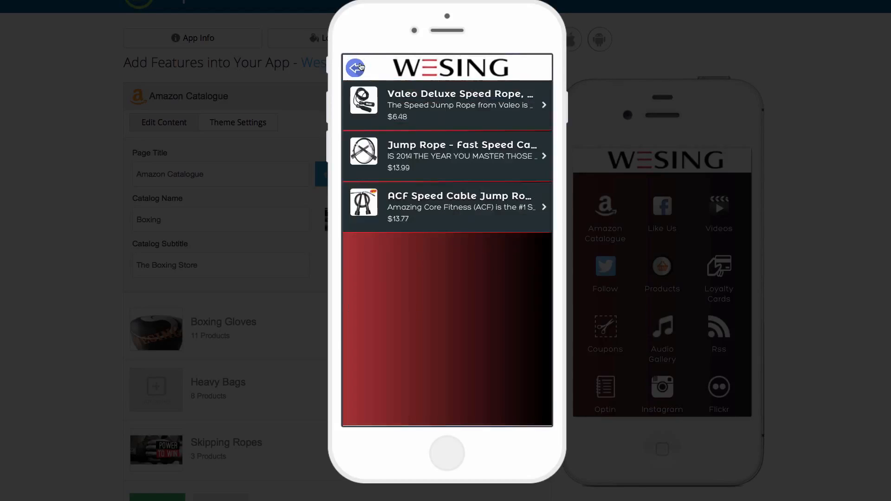
Examine the previewed pages of the Fast Speed and ACF Speed Cable jump ropes and return to the catalogue overview
click(440, 153)
click(356, 72)
click(440, 199)
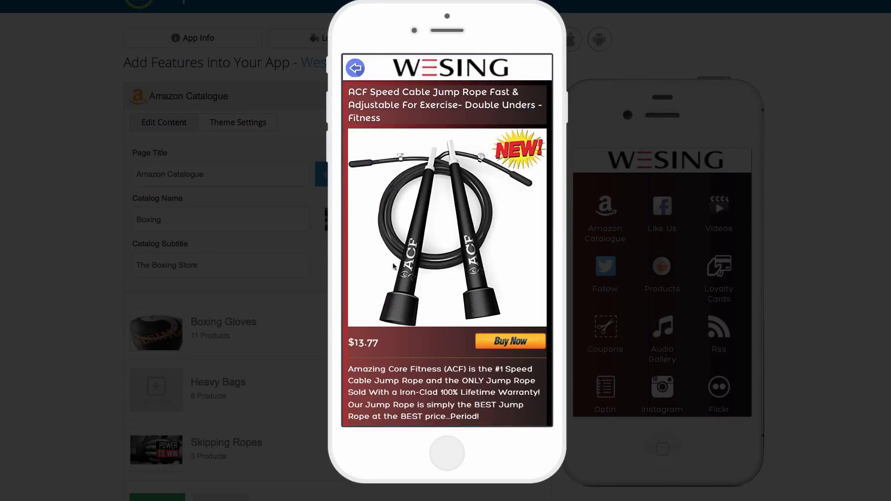
click(356, 70)
click(356, 70)
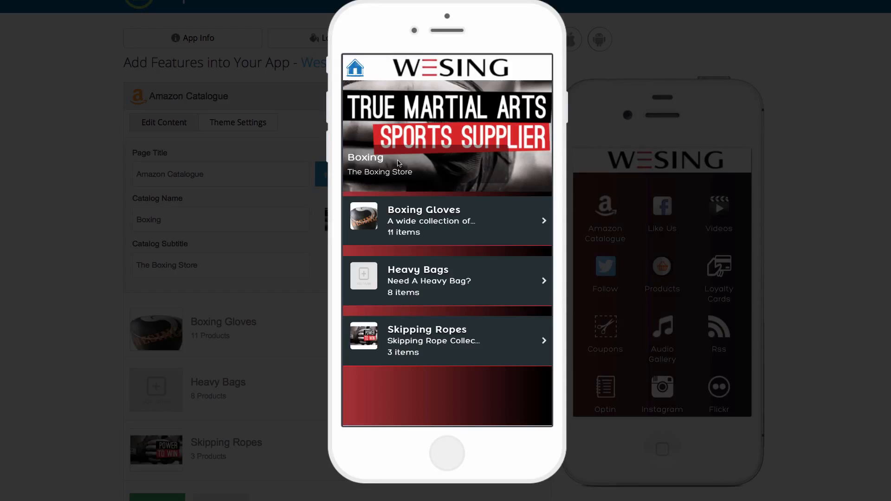
Examine the first product in the previewed Boxing Gloves catalogue, then close the phone preview
click(416, 211)
click(435, 119)
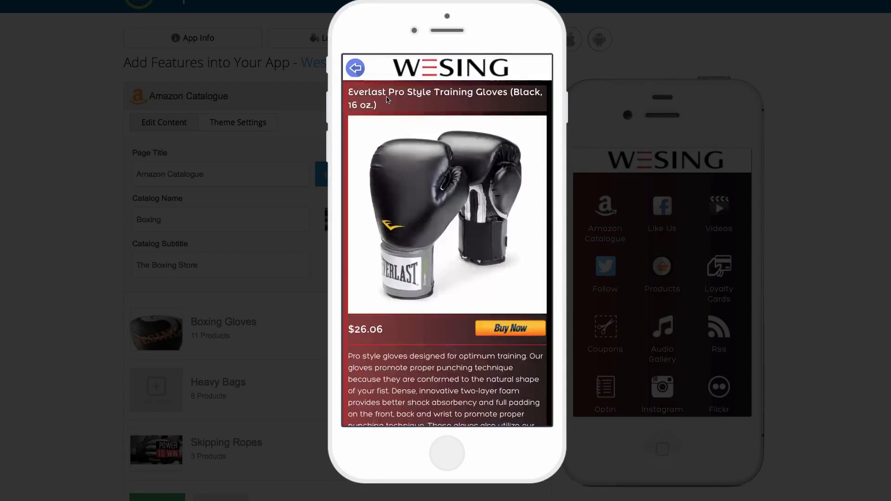
click(356, 70)
click(356, 69)
click(353, 74)
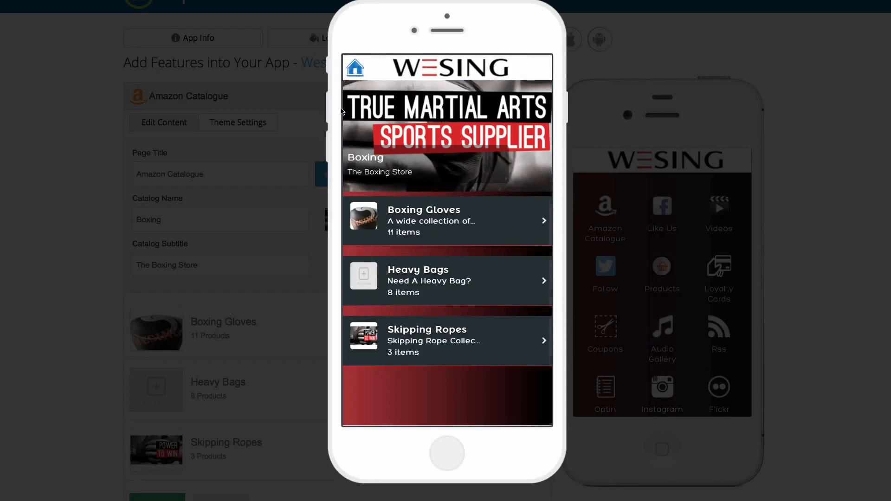
click(75, 350)
scroll(114, 331, down, 2)
scroll(113, 333, down, 1)
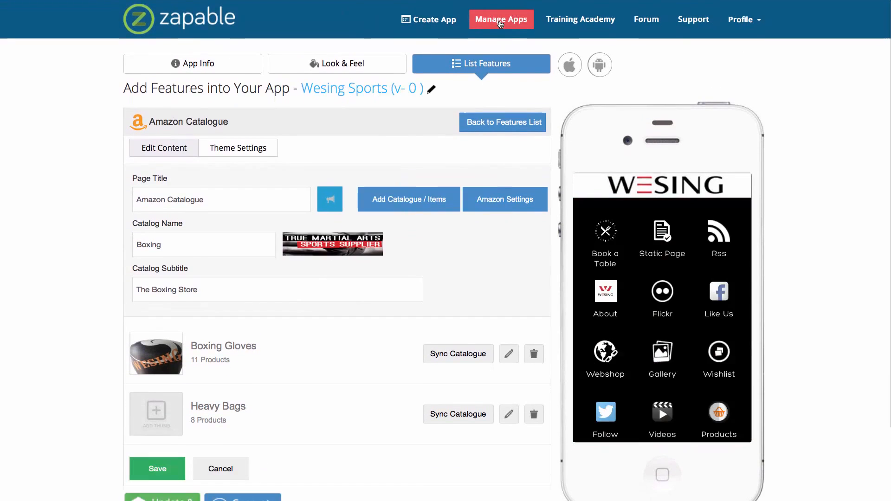
Start a push notification for the Wesing Sports app with the message "Hey check out the new skipping ropes"
click(498, 22)
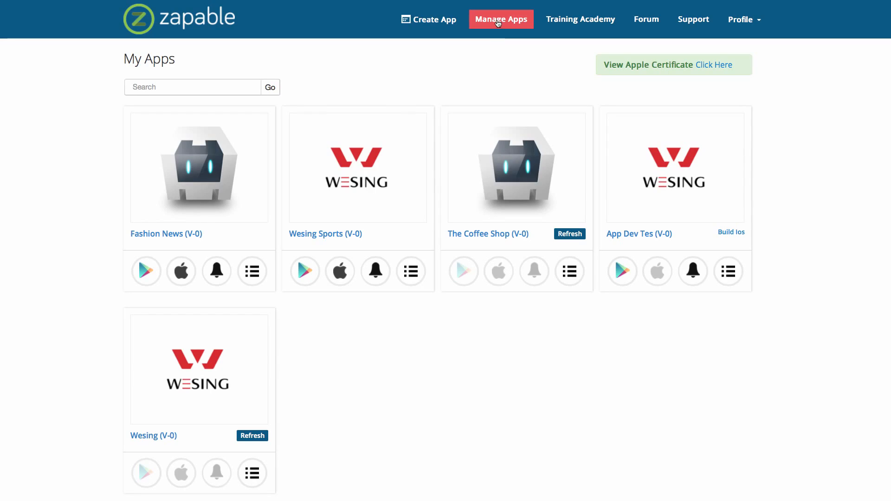
click(376, 270)
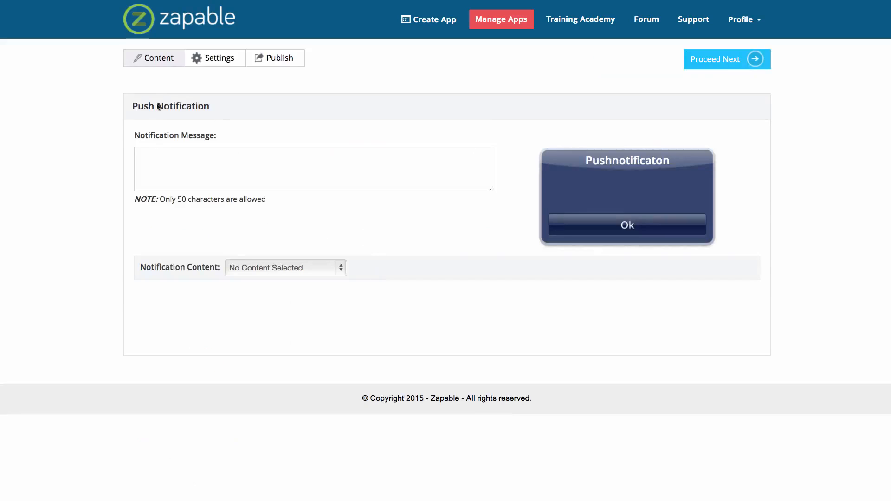
click(188, 163)
text(Hey )
text(chek o)
key(BackSpace)
key(BackSpace)
key(BackSpace)
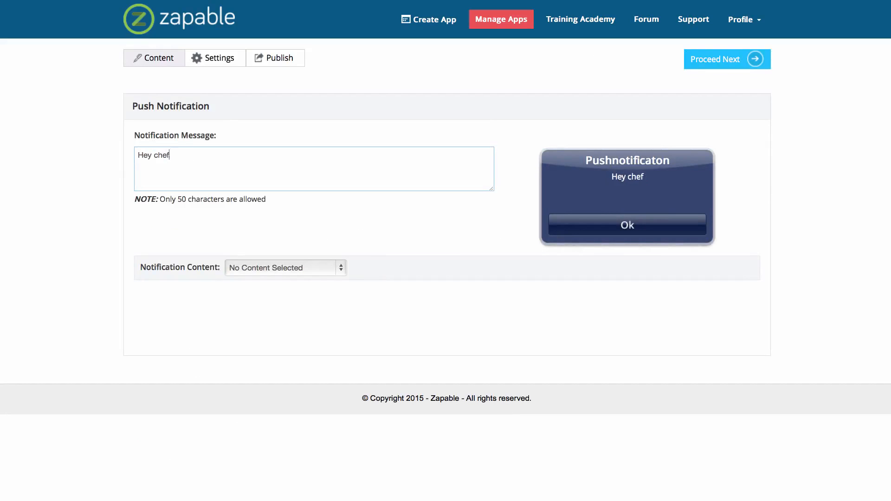
text(ck out the new )
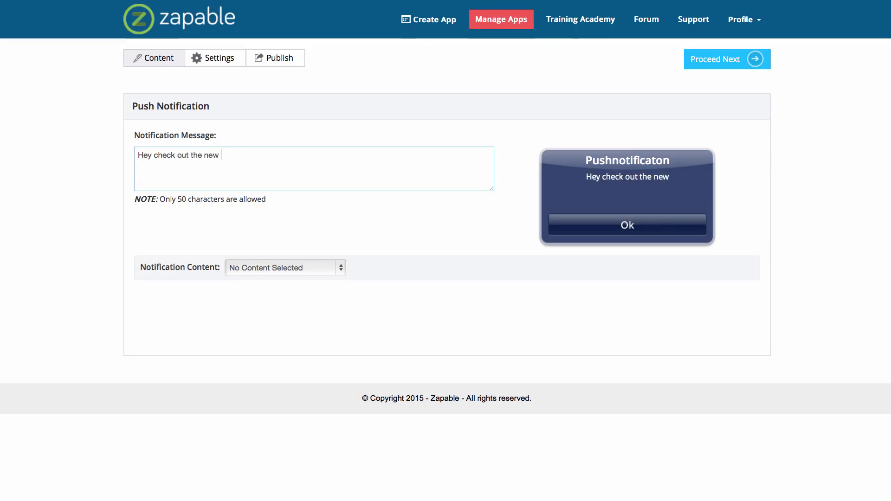
text(skipping ropes)
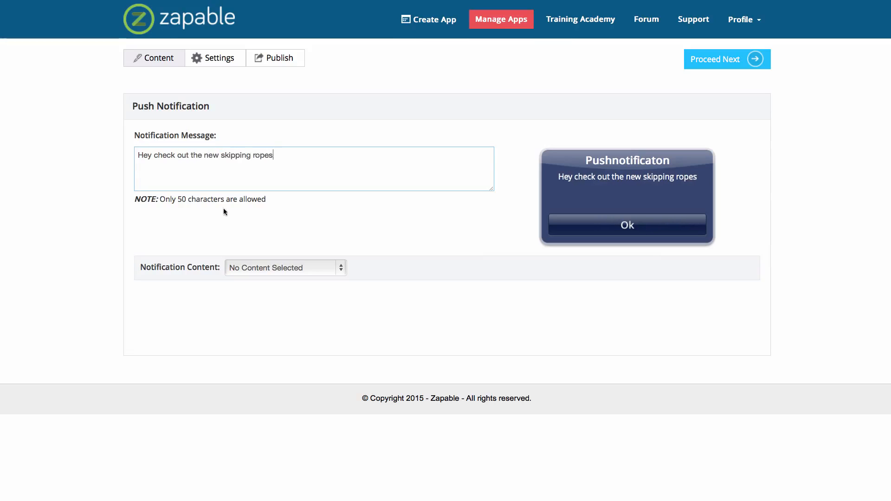
Link the notification content to the app's Amazon Catalogue tab
click(279, 267)
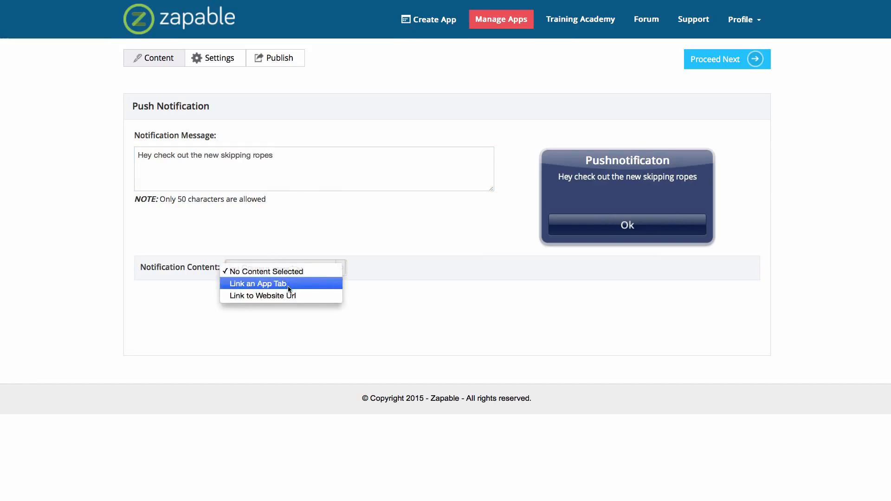
click(298, 279)
click(288, 305)
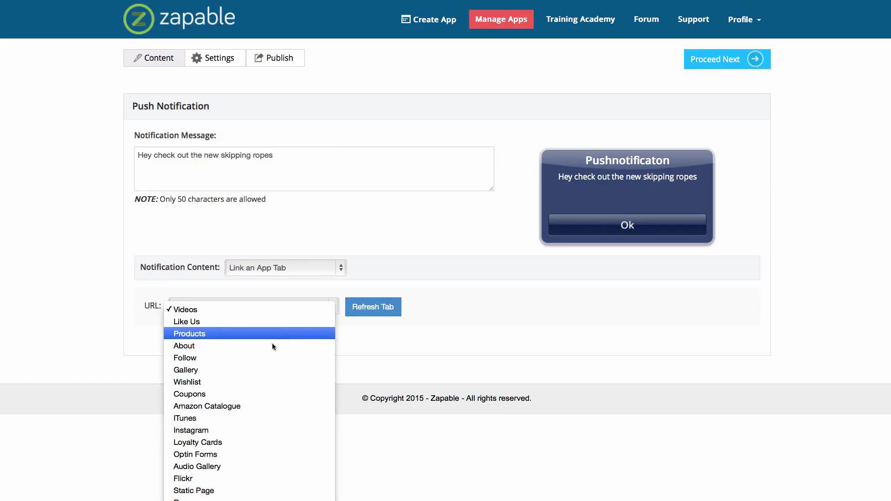
click(264, 404)
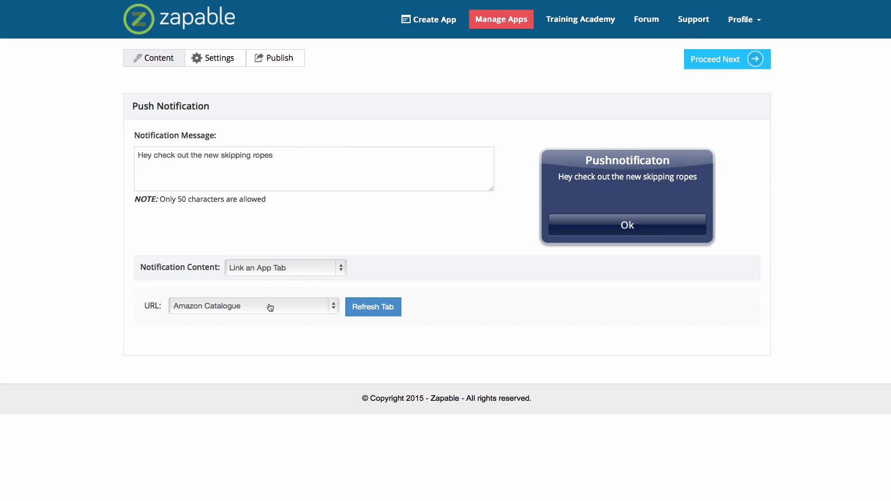
click(327, 270)
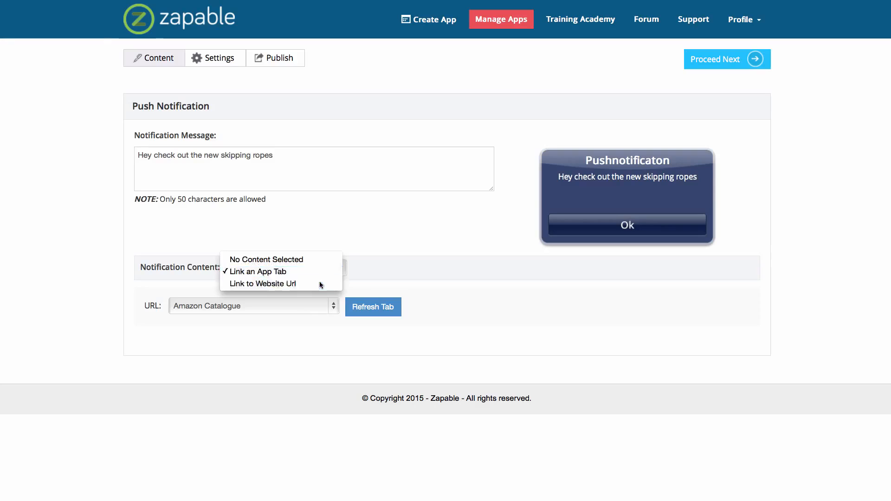
click(318, 283)
click(329, 266)
click(330, 265)
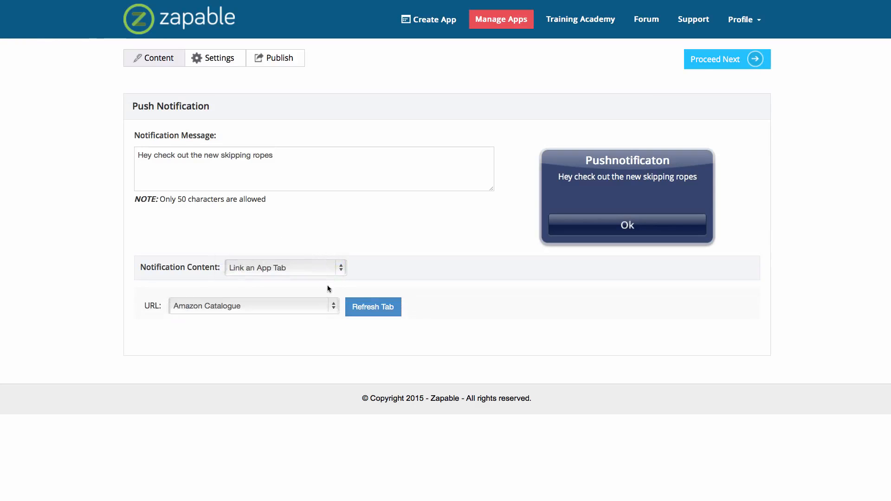
Proceed to the notification's audience settings and select both IOS Users and Android Users as target devices
click(713, 62)
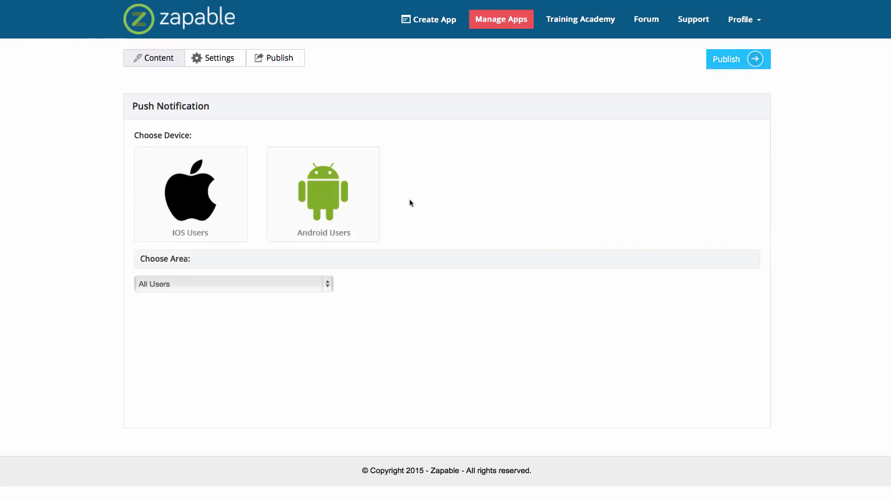
click(338, 166)
click(206, 172)
click(360, 171)
click(363, 165)
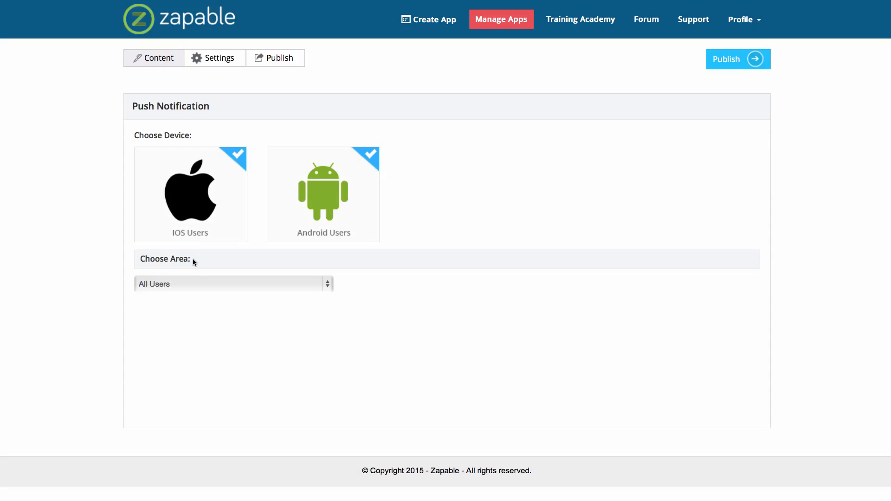
Switch the notification audience from all users to a chosen area and geocode the address "new york"
click(208, 285)
click(208, 303)
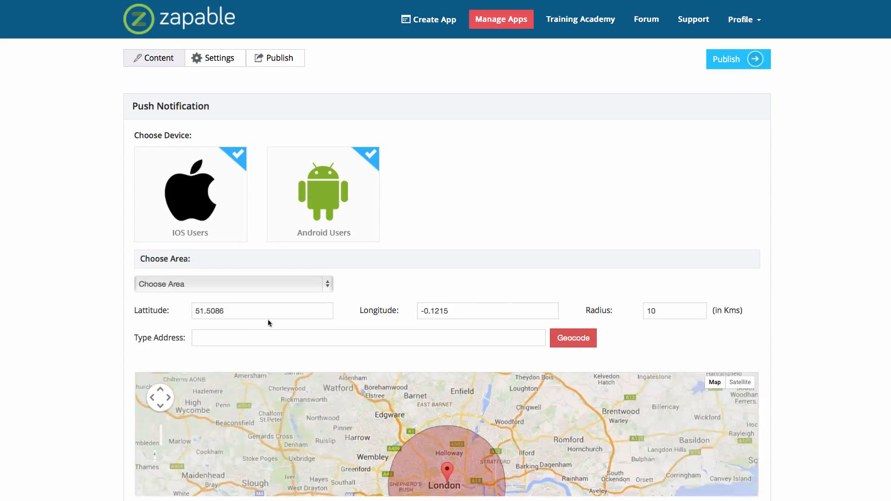
text(new y)
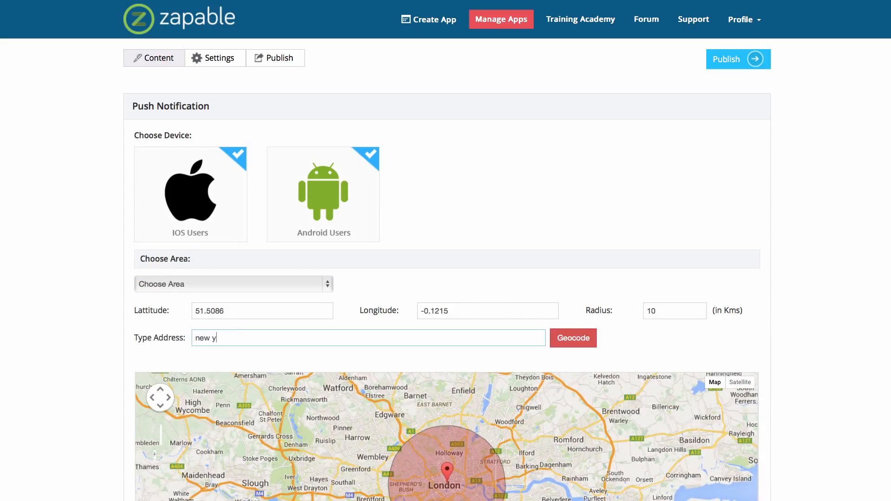
text(ork)
click(573, 338)
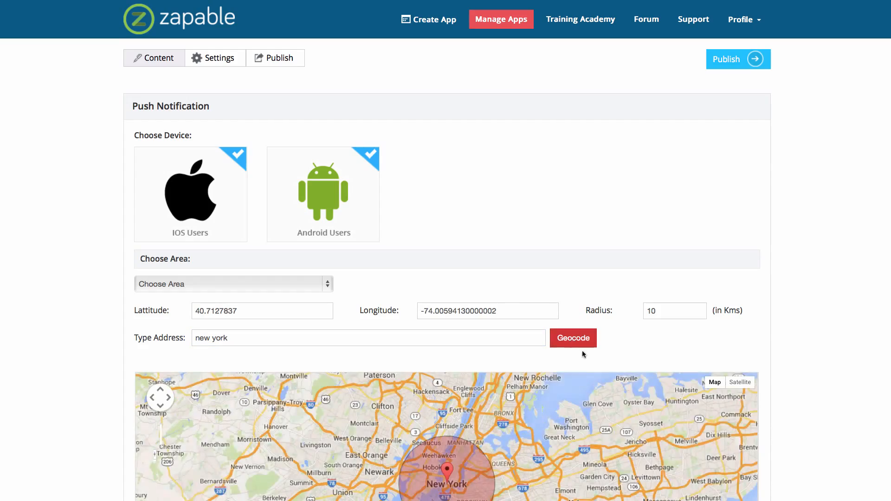
Move the target area's map marker from New York to Brooklyn
scroll(575, 380, down, 2)
scroll(782, 328, down, 3)
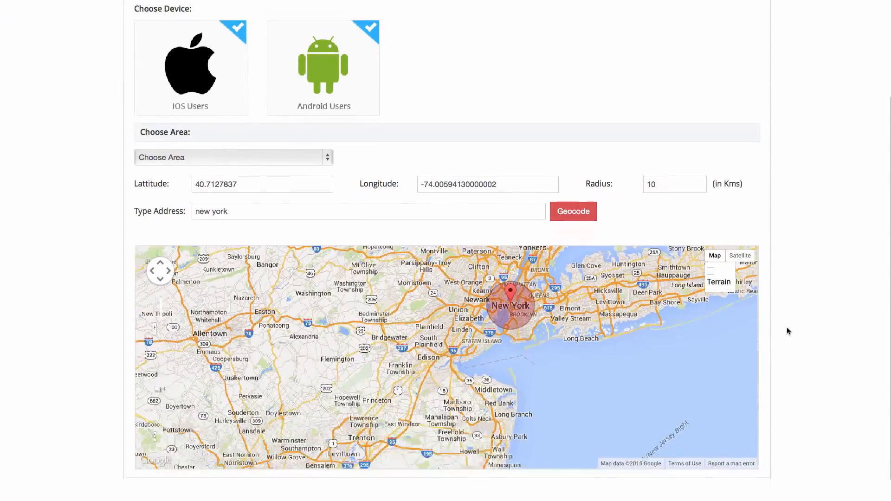
scroll(588, 292, down, 2)
scroll(588, 292, up, 5)
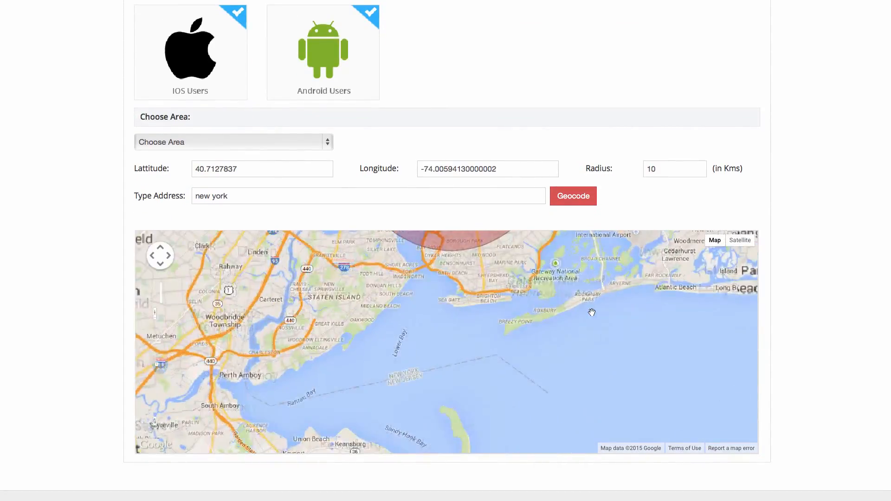
drag(520, 333, 498, 497)
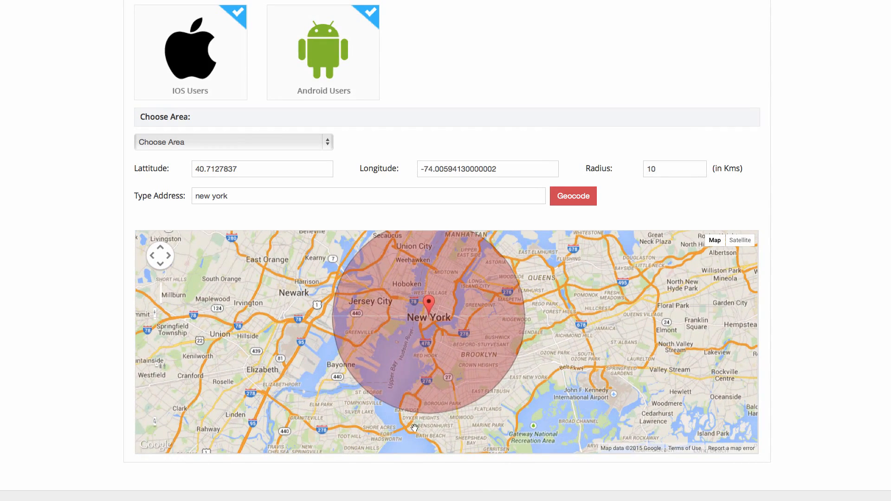
mouse_move(431, 315)
mouse_down()
mouse_move(497, 360)
mouse_move(493, 349)
mouse_up()
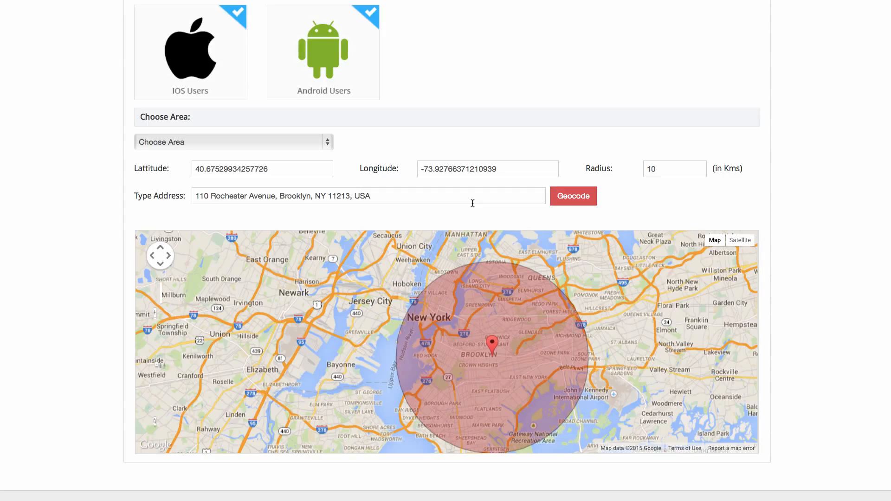
Set the notification's target area back to All Users
scroll(472, 203, up, 2)
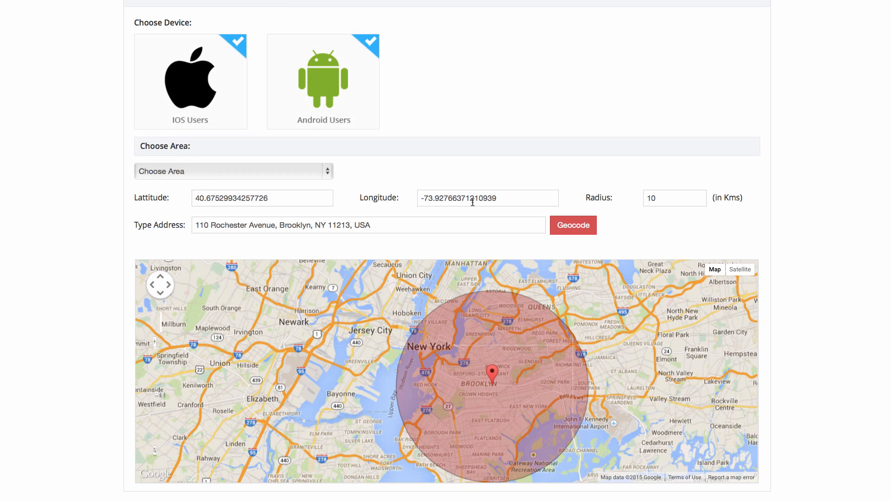
scroll(729, 122, up, 3)
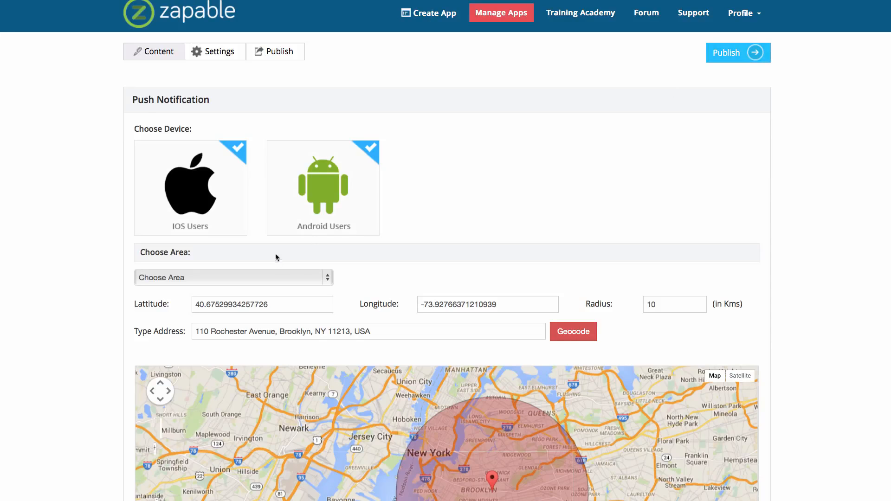
click(274, 277)
click(283, 269)
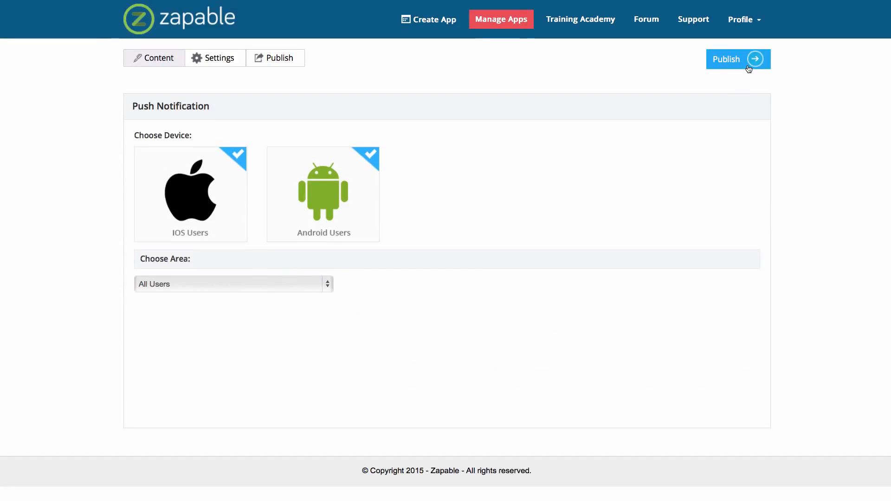
Leave the notification setup and open the Like Us feature of the Wesing app for editing
click(501, 23)
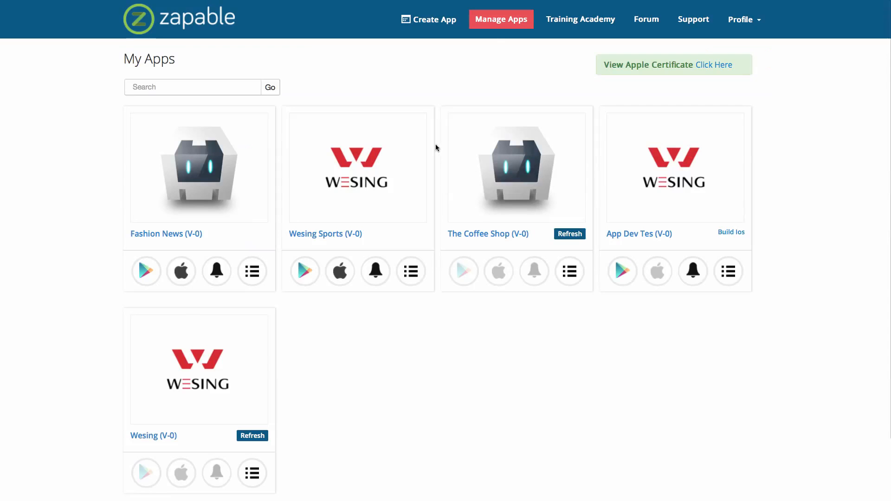
click(232, 414)
click(229, 402)
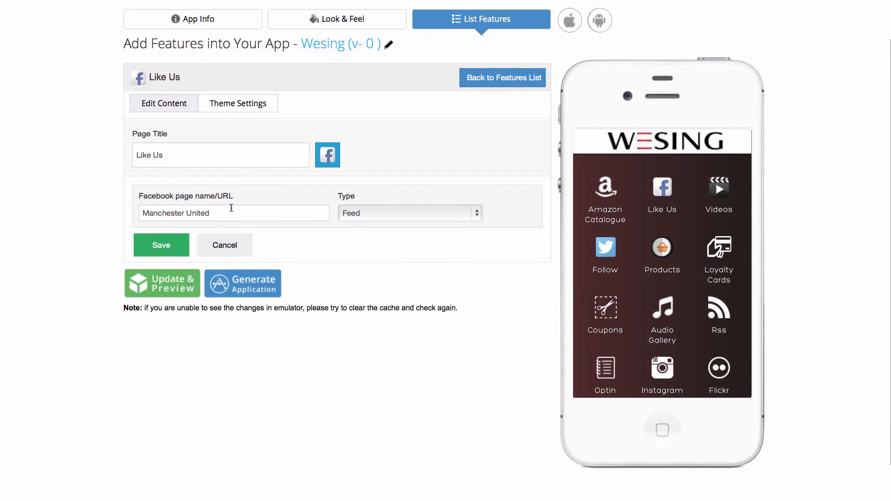
drag(231, 208, 135, 212)
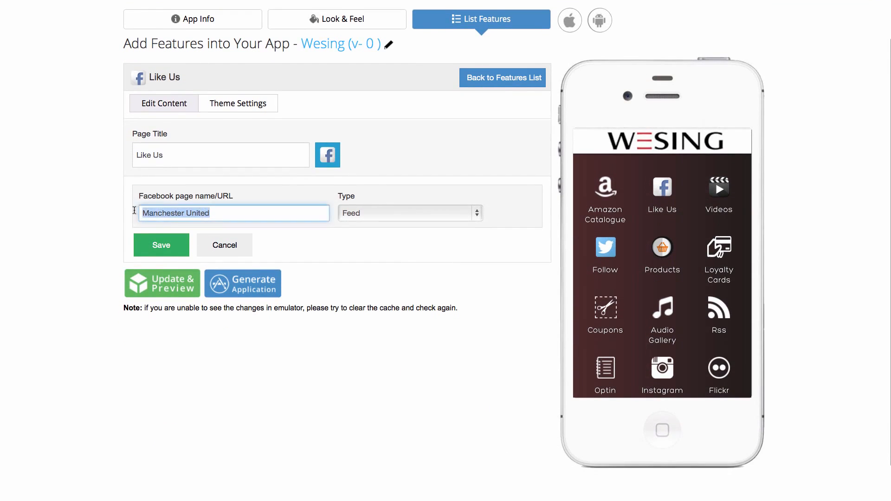
key(BackSpace)
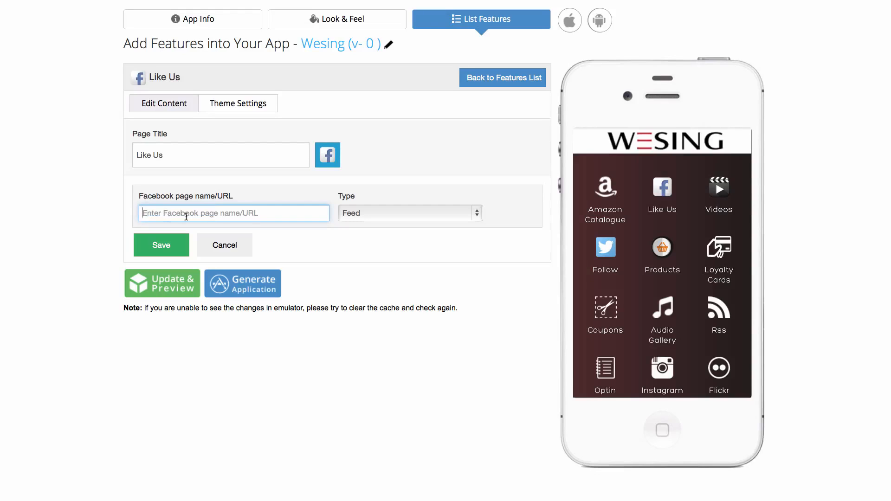
text(https://www.facebook.com/manchesterunited)
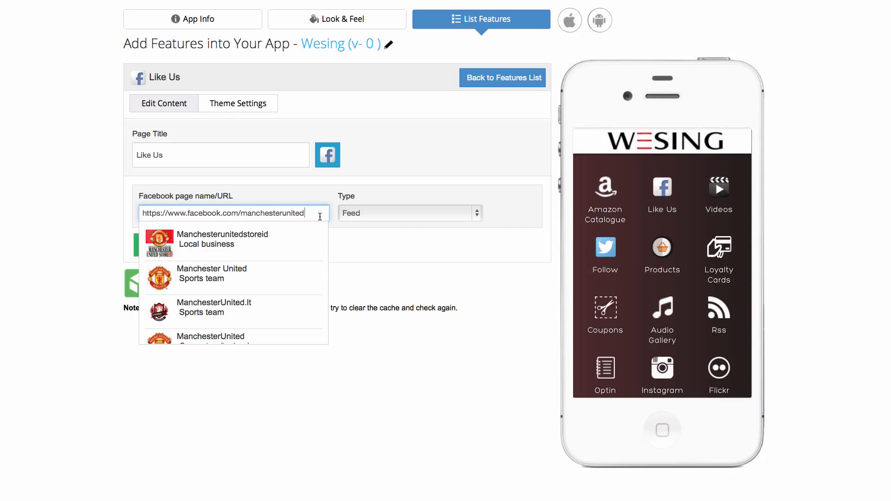
scroll(243, 265, down, 1)
scroll(243, 264, down, 2)
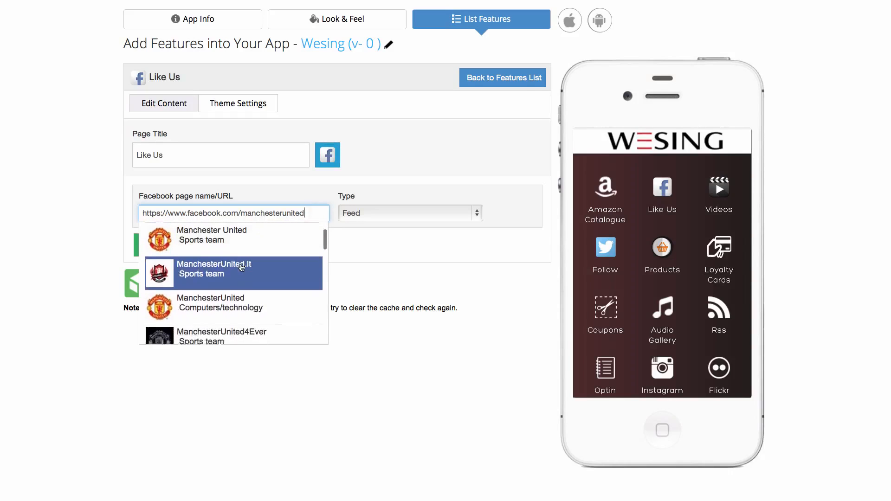
scroll(231, 292, up, 1)
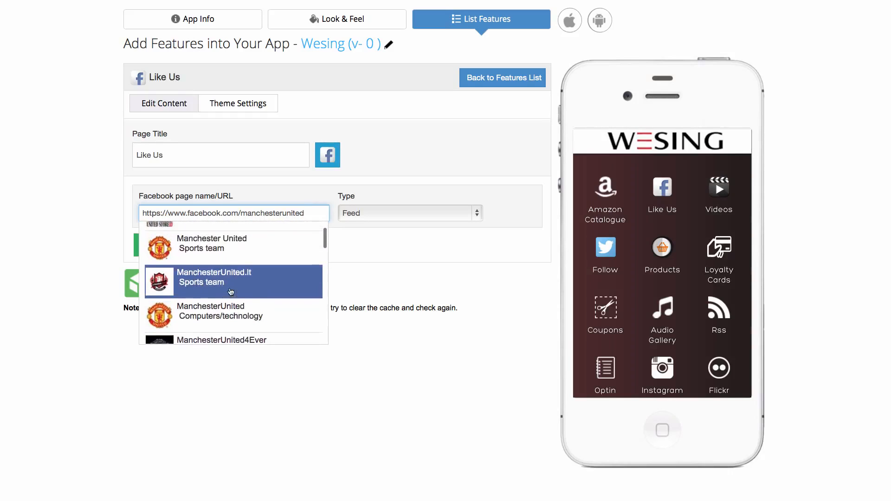
click(226, 257)
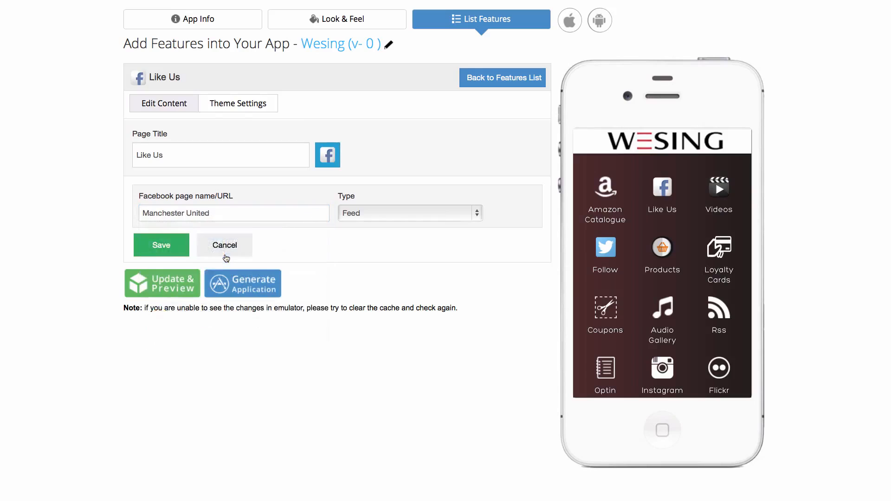
click(171, 255)
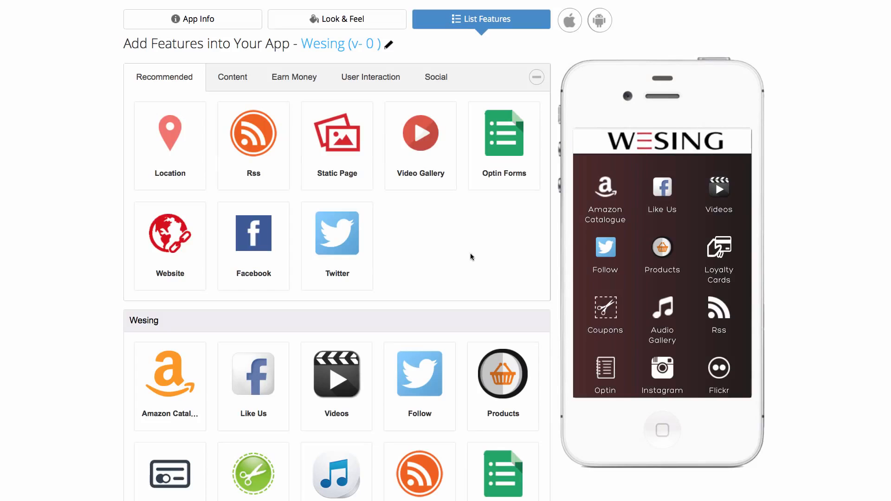
Open Like Us in the phone preview and examine the Manchester United feed
click(668, 195)
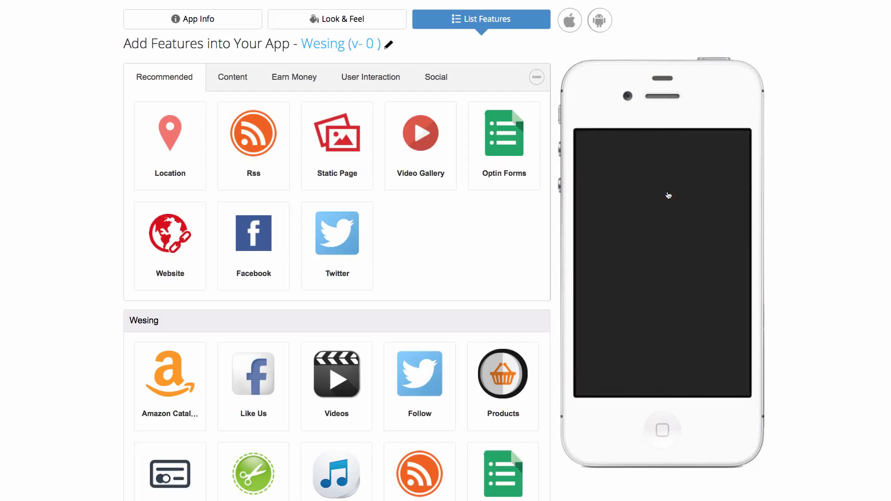
scroll(664, 195, down, 1)
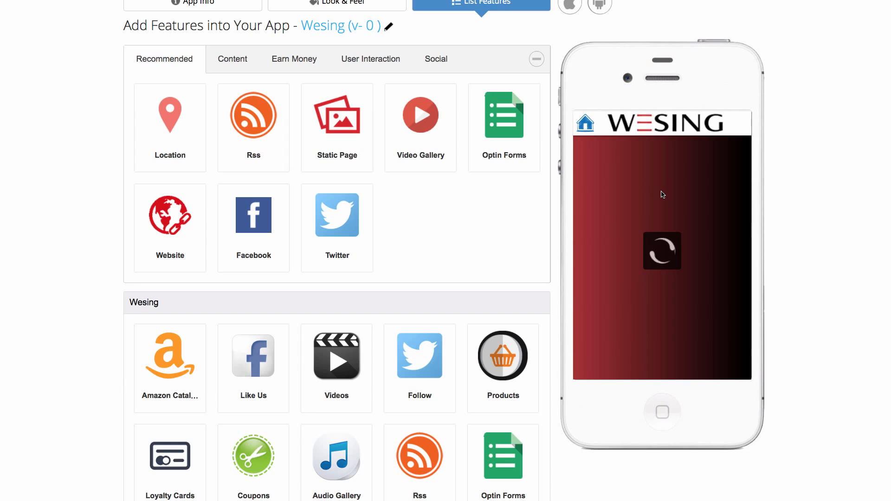
scroll(675, 228, down, 3)
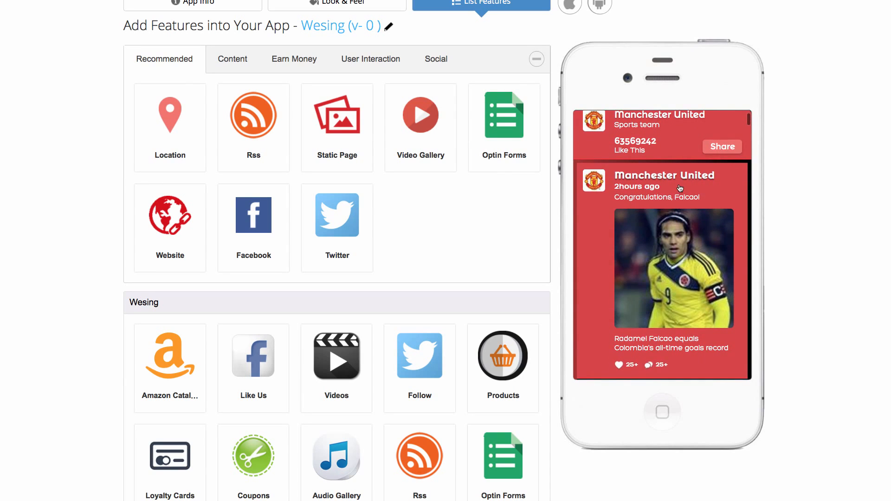
scroll(672, 230, up, 6)
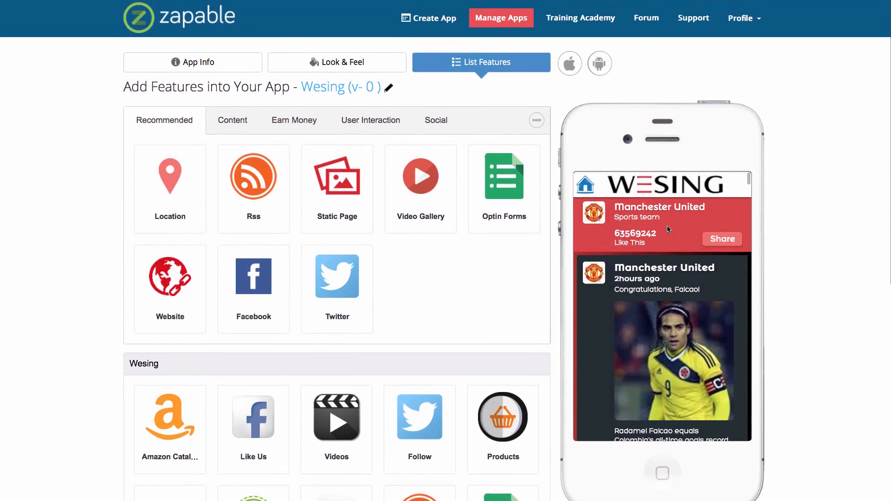
scroll(668, 232, down, 1)
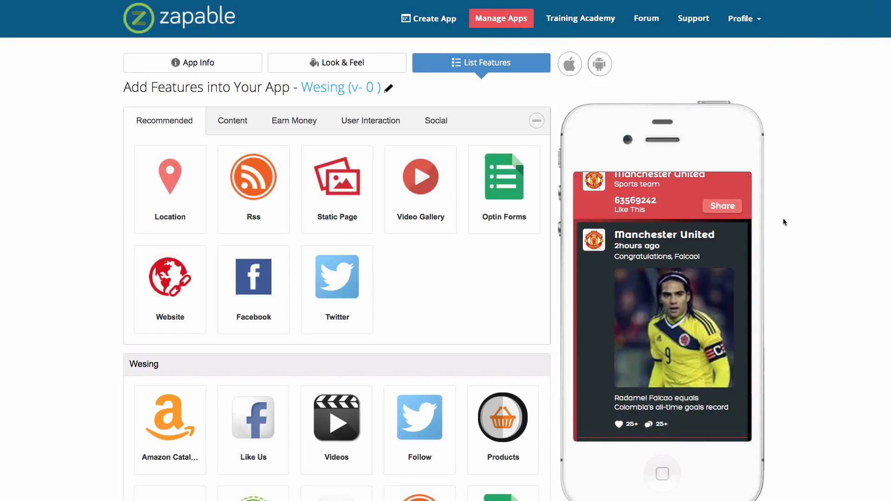
scroll(783, 218, down, 1)
Open the newest Manchester United post in the preview, examine its comments and enlarged photo, and close the photo
click(669, 220)
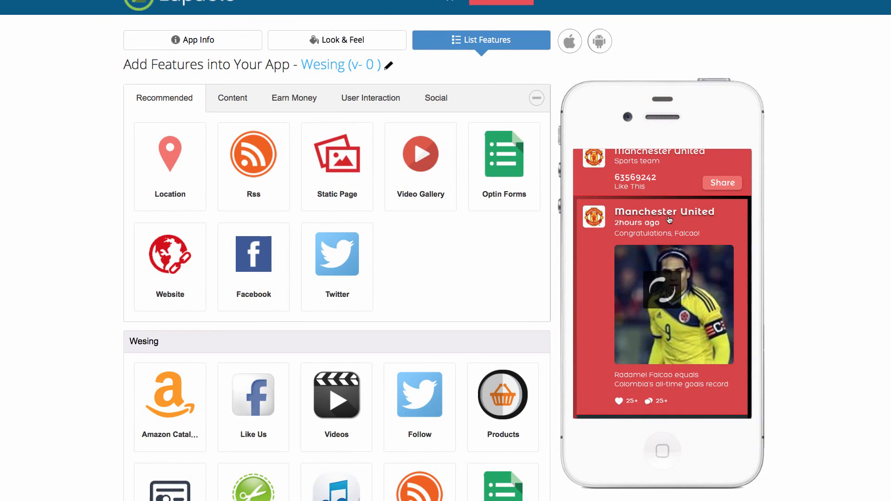
scroll(643, 330, down, 3)
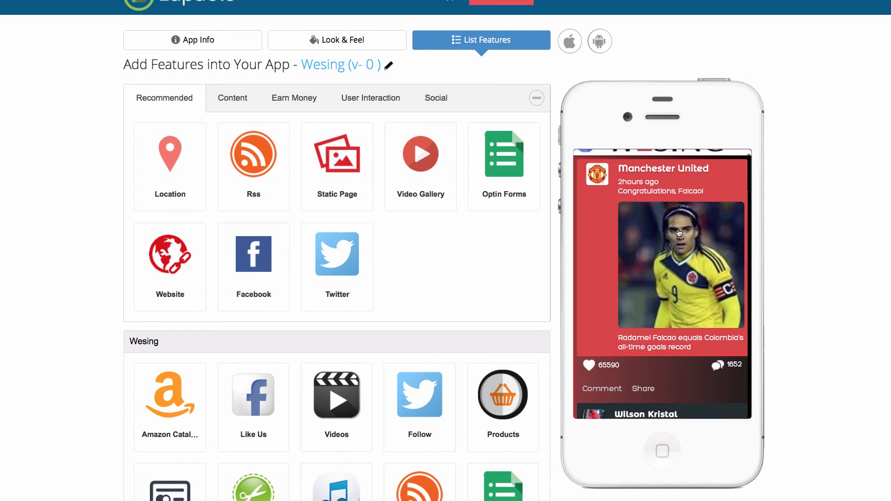
scroll(634, 358, down, 6)
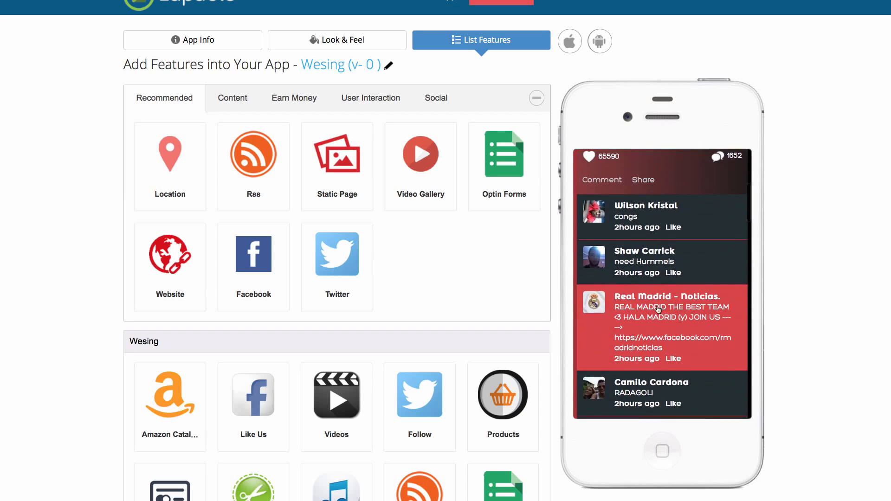
scroll(654, 320, up, 10)
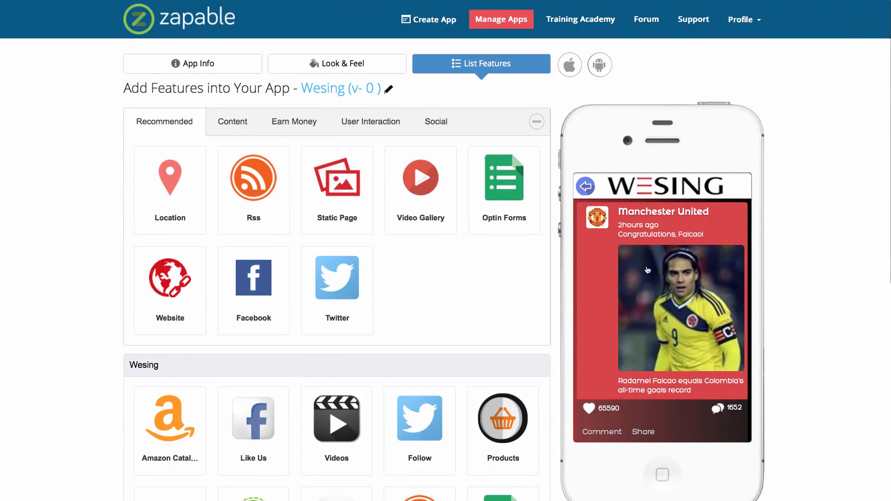
click(653, 307)
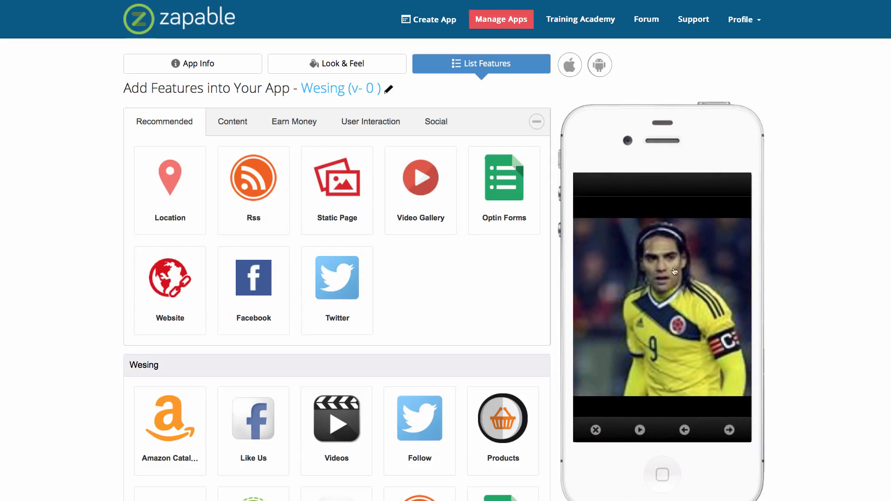
click(595, 430)
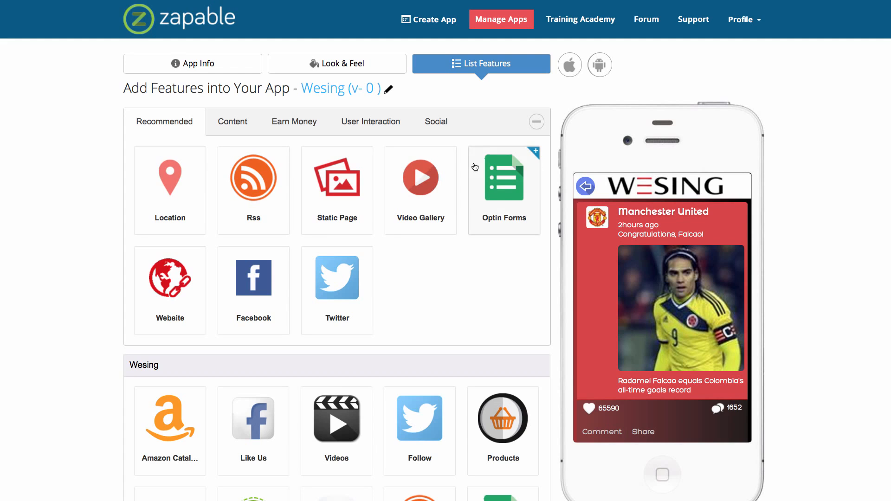
Return the phone preview to the app's home screen and open the Videos feature for editing
scroll(493, 278, down, 3)
mouse_move(231, 340)
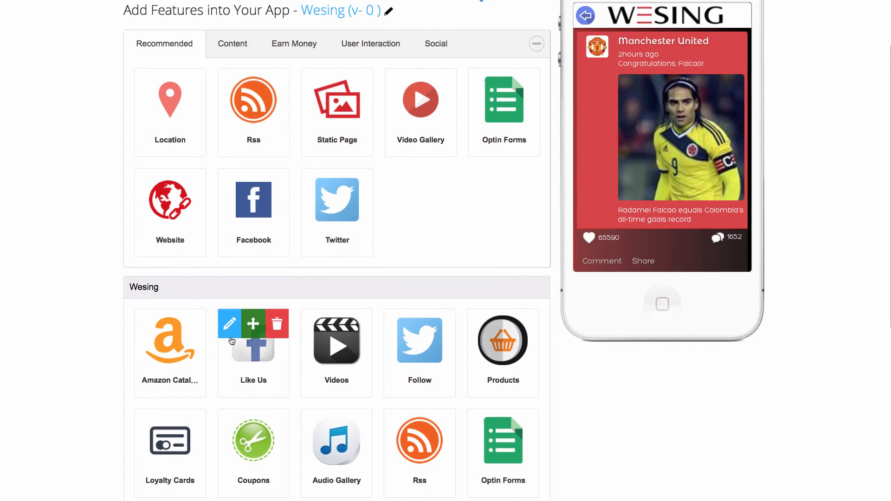
mouse_move(313, 327)
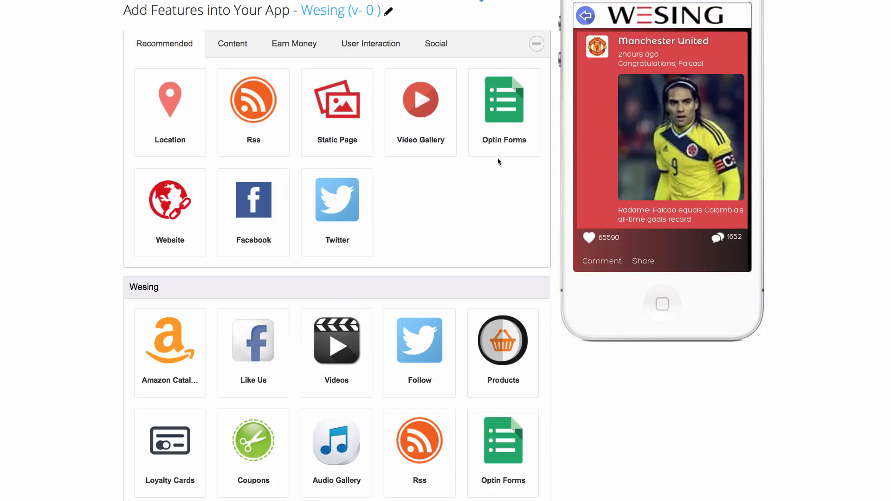
click(586, 17)
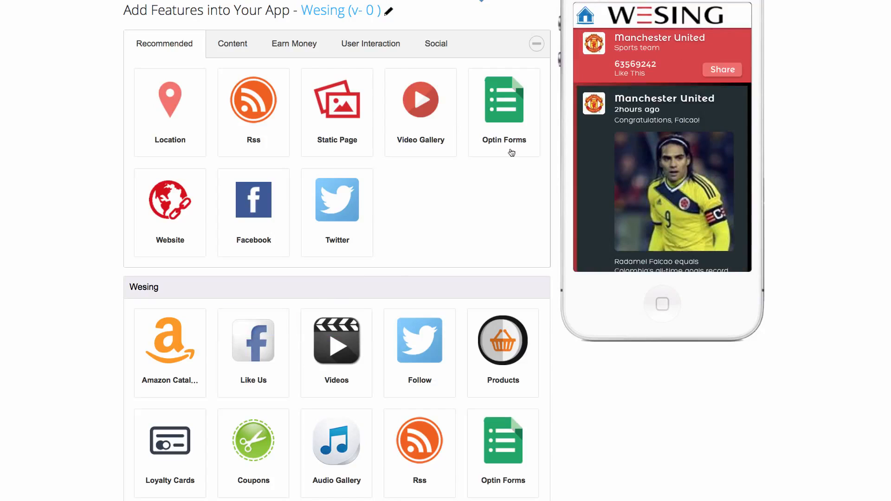
click(586, 19)
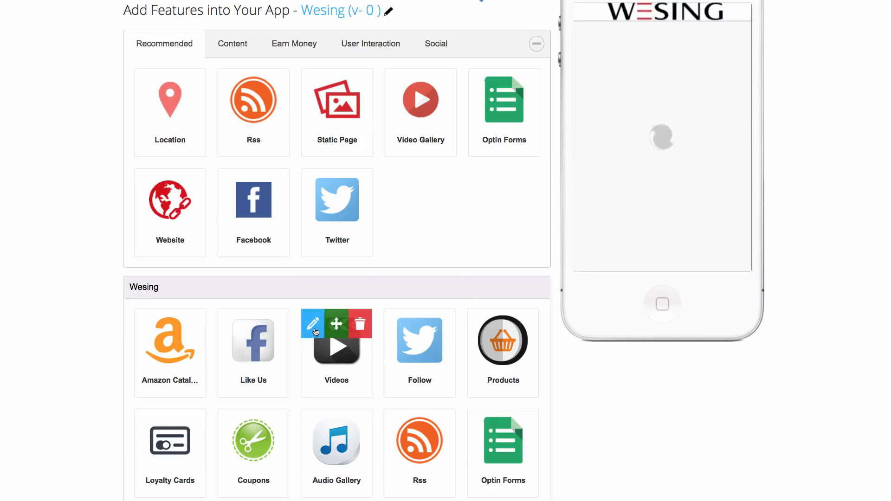
click(313, 328)
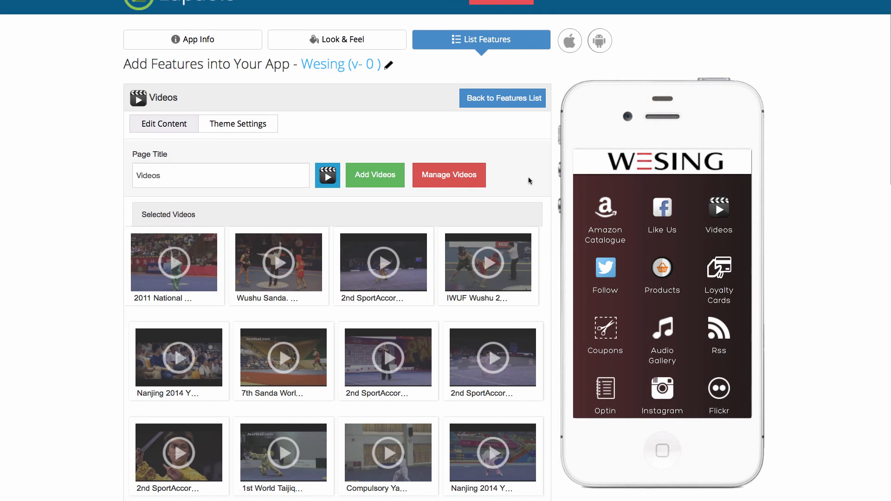
Look over the selected videos, examine the custom video form with its MP4 link field, and cancel the form
scroll(527, 179, down, 1)
scroll(473, 163, down, 4)
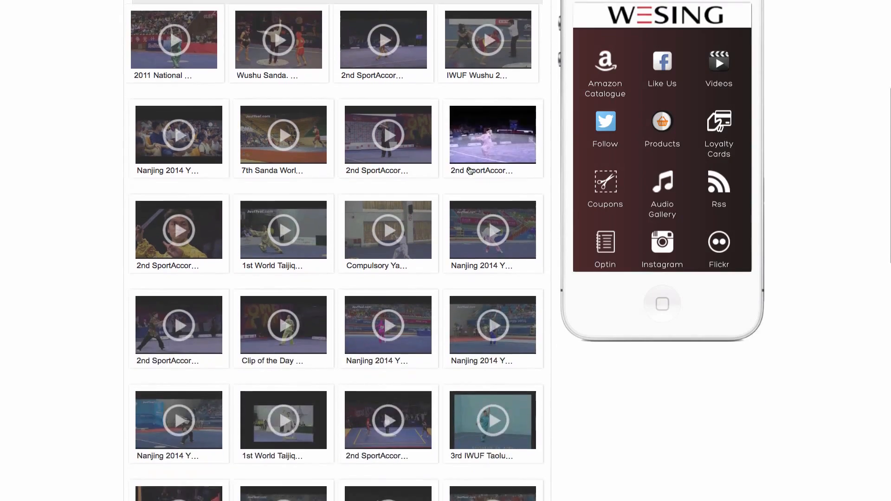
scroll(469, 167, up, 2)
scroll(469, 168, up, 3)
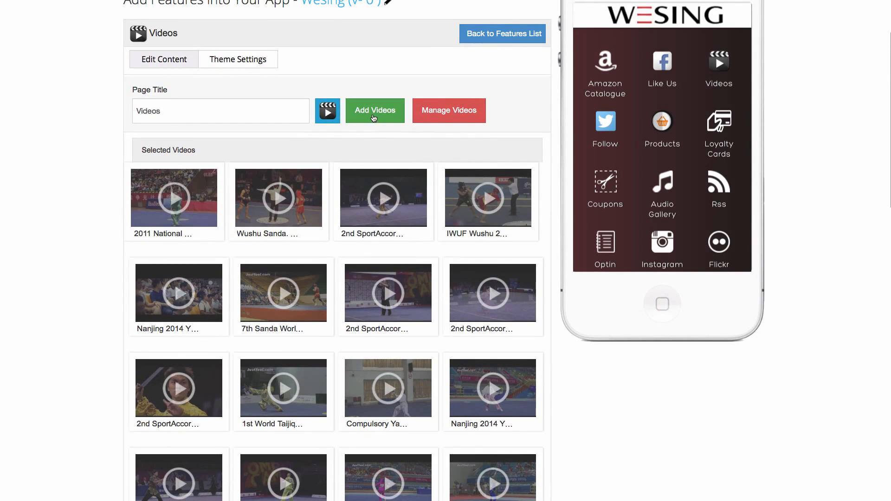
click(372, 116)
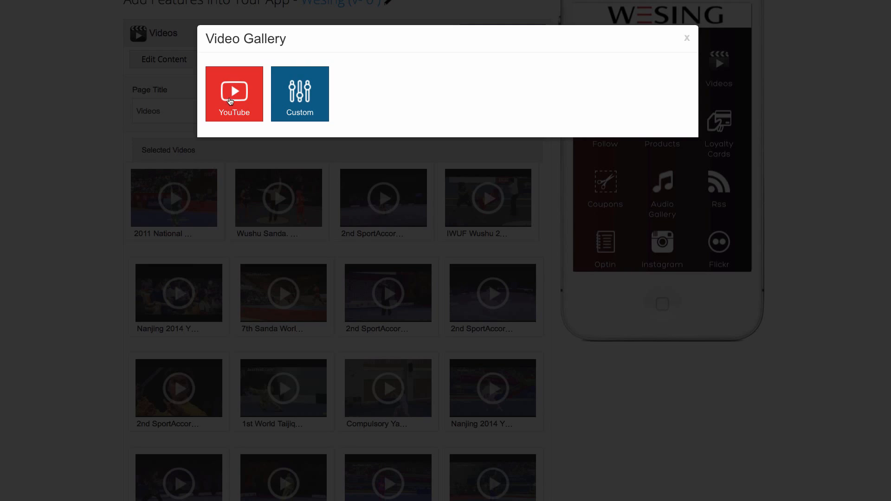
click(322, 100)
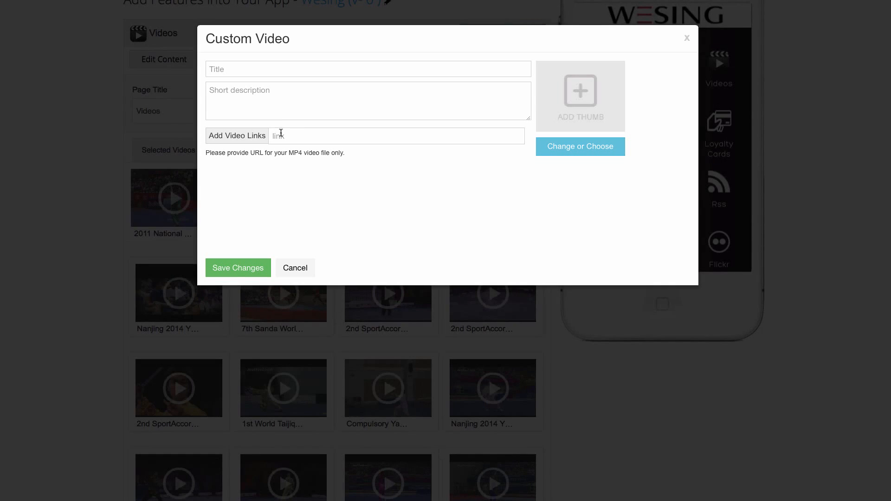
click(286, 135)
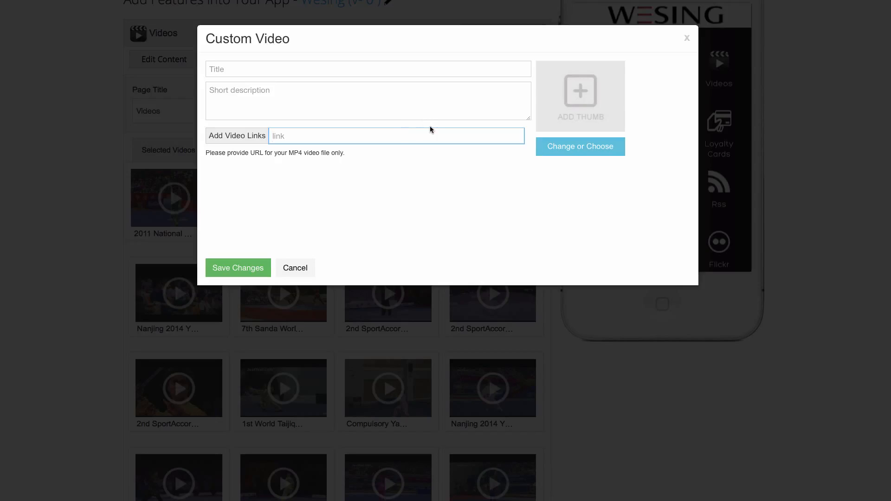
click(302, 268)
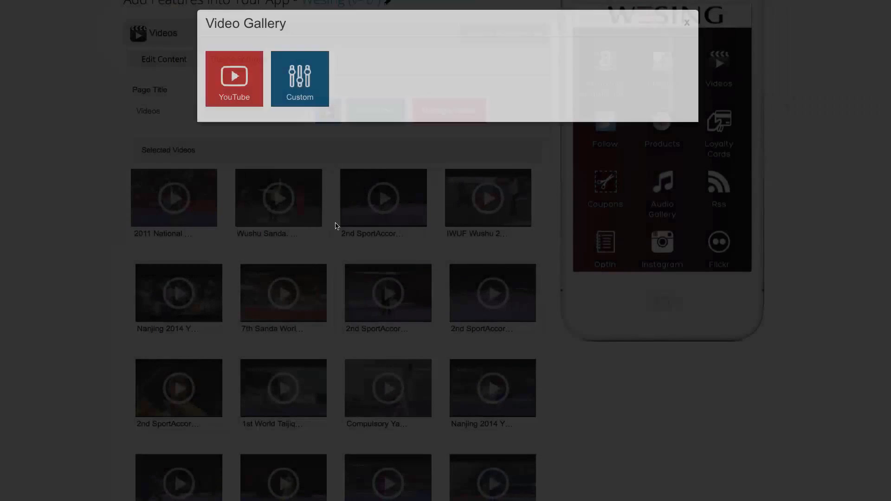
Search the YouTube gallery by keyword for "mma workouts"
click(246, 107)
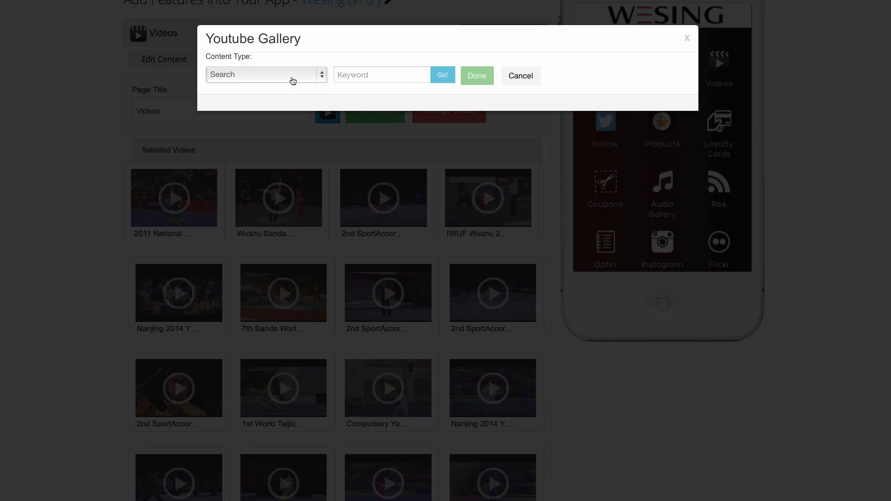
click(293, 81)
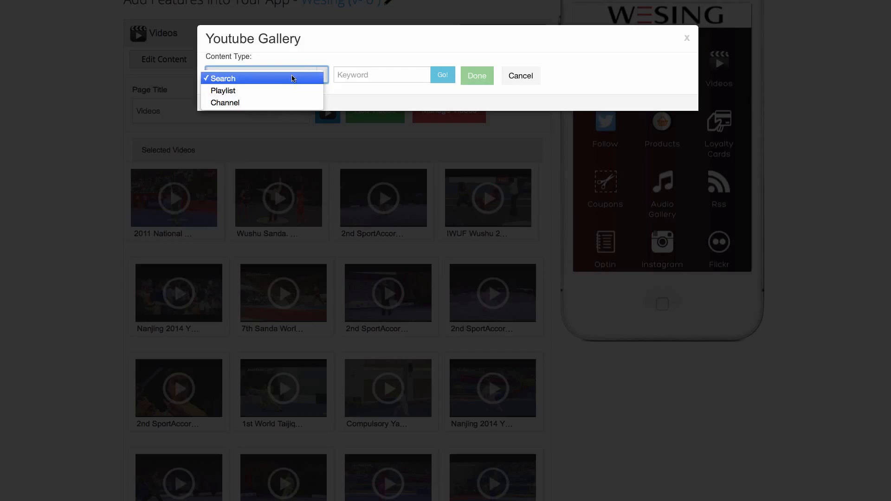
click(364, 74)
click(363, 74)
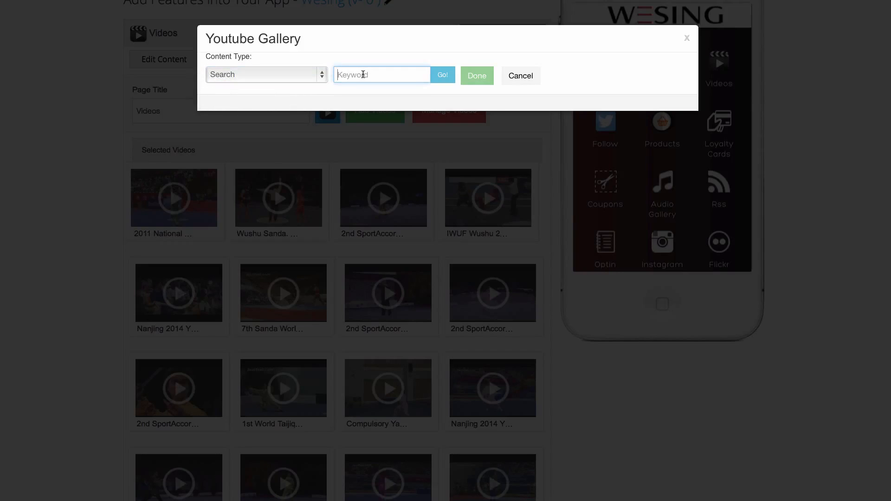
text(mma workouts)
click(439, 76)
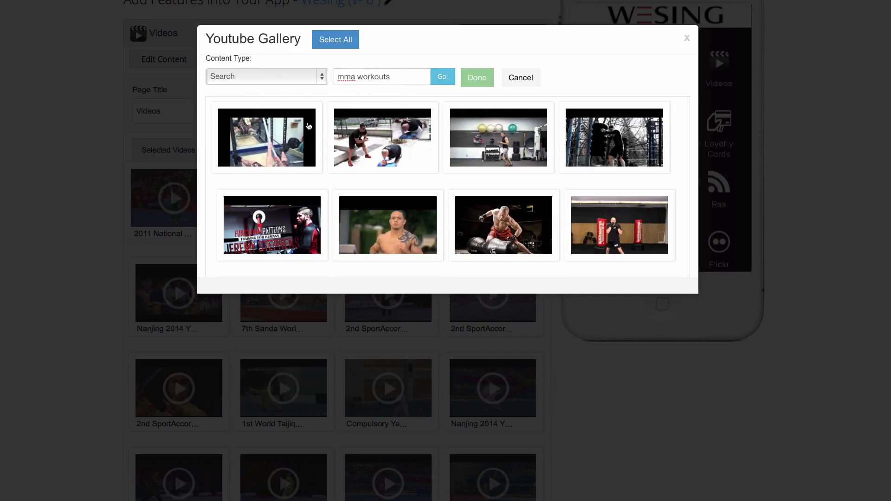
Select the second, third and fourth videos in the first row of results and add them to the Videos feature
click(403, 129)
click(484, 134)
click(612, 139)
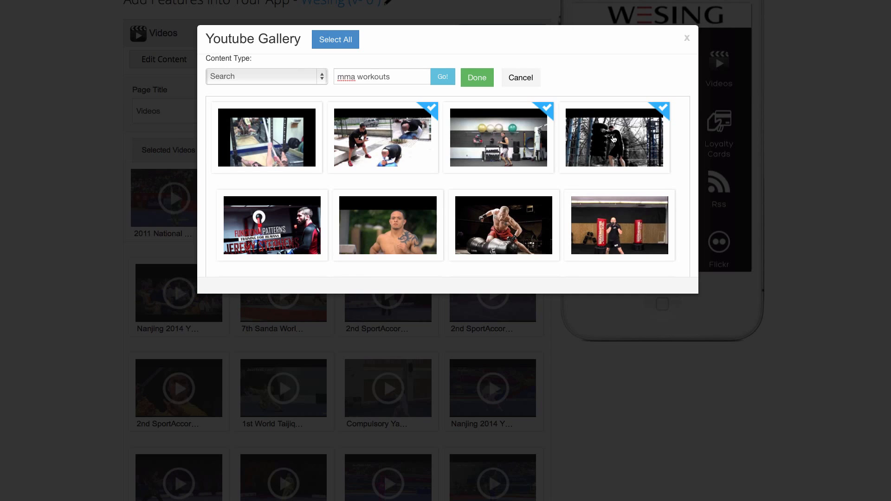
click(483, 83)
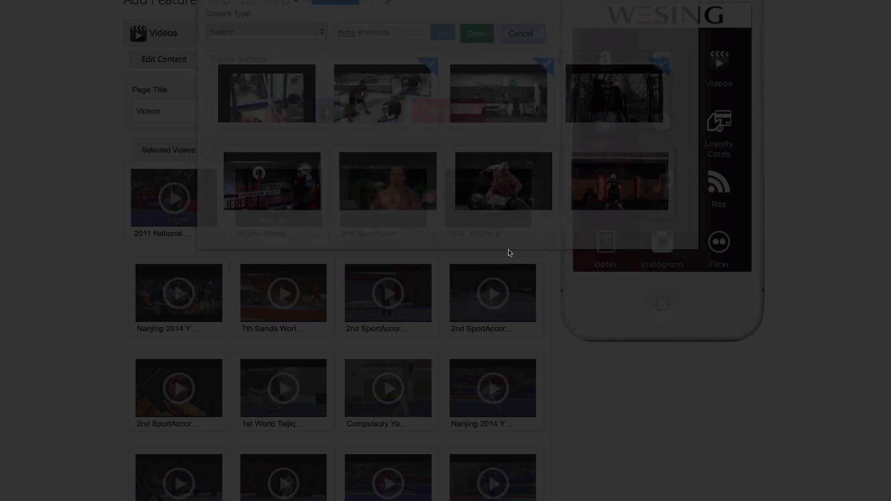
Look through the full list of selected videos in the Videos feature
scroll(509, 249, down, 5)
scroll(349, 412, down, 10)
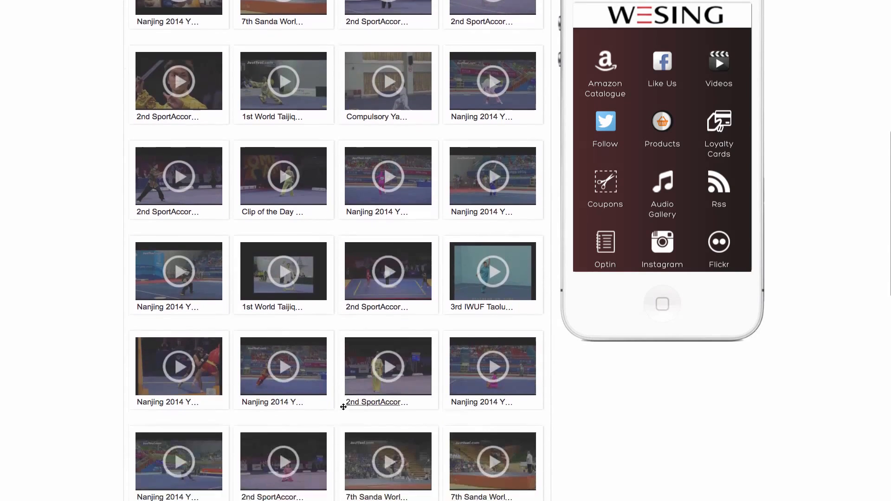
scroll(320, 433, down, 1)
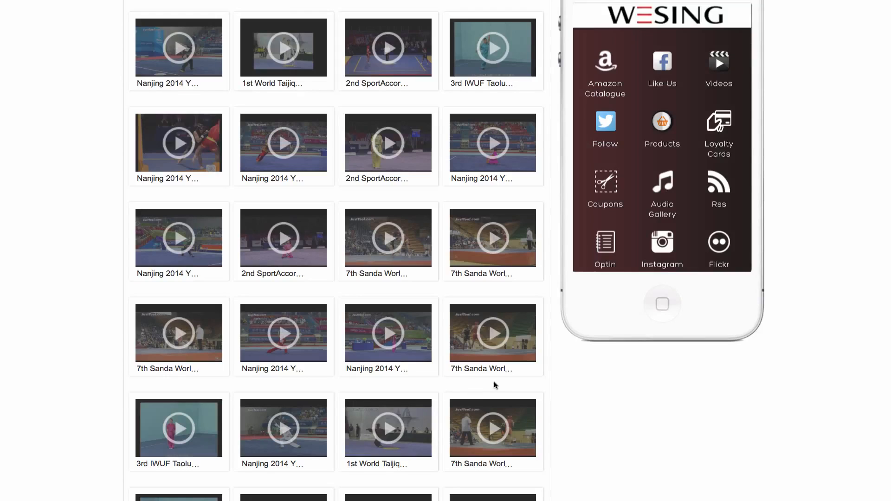
scroll(443, 355, down, 2)
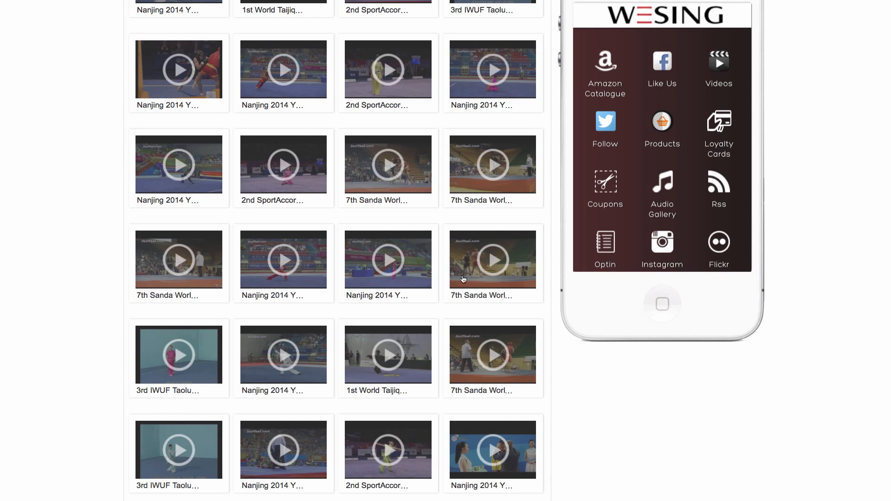
scroll(506, 334, down, 8)
scroll(507, 335, down, 1)
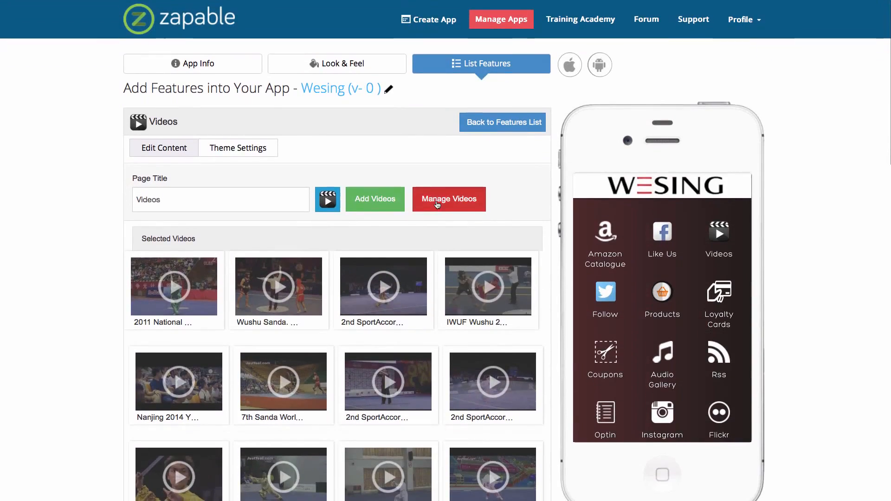
Open the video manager, view the Honest Zapable Review video's title and description fields, and cancel without saving
click(437, 204)
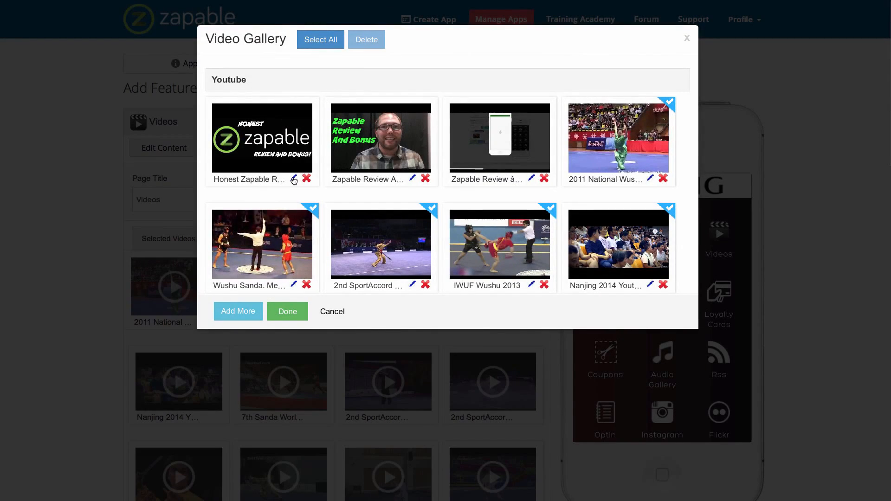
click(291, 310)
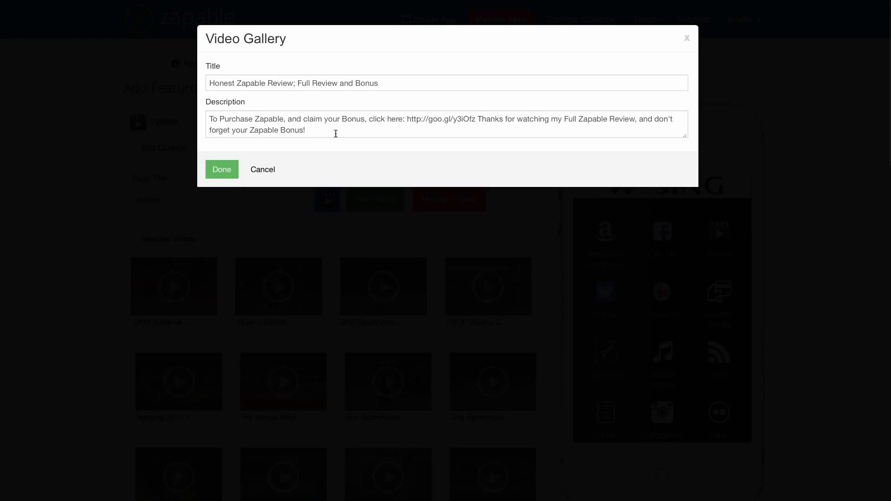
click(334, 133)
click(267, 174)
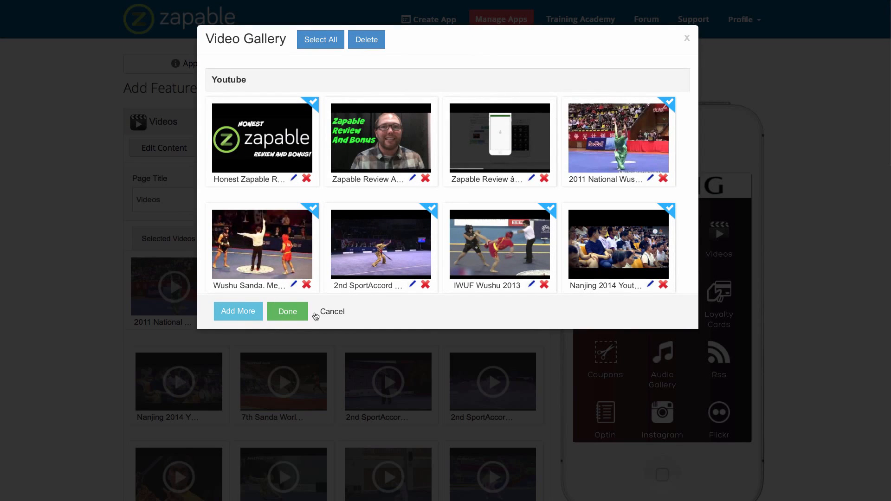
click(347, 314)
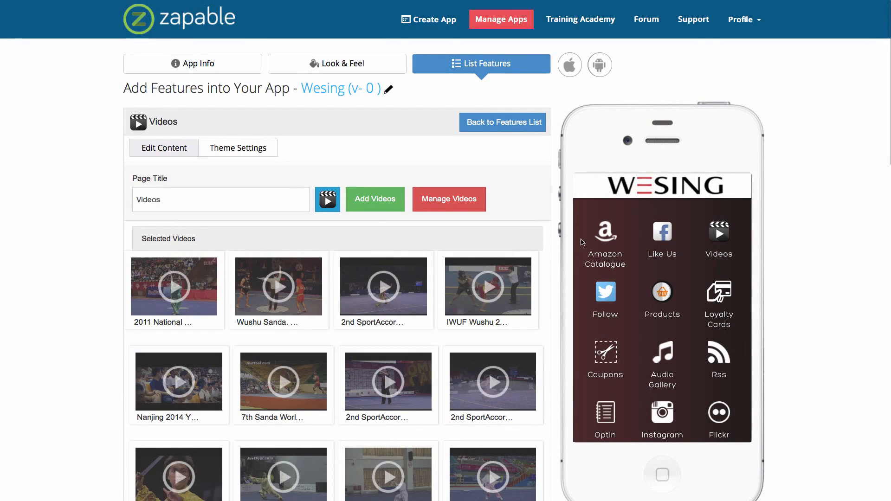
Open Videos in the phone preview and look through the video list
click(719, 236)
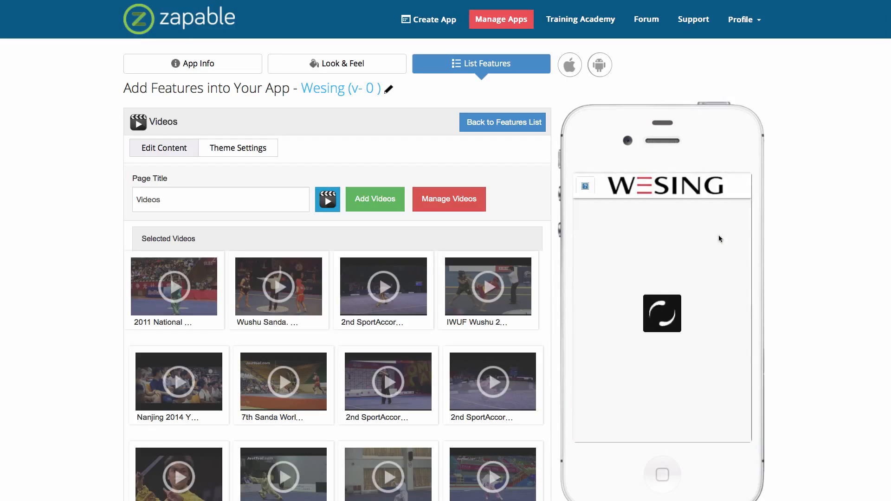
scroll(651, 278, down, 2)
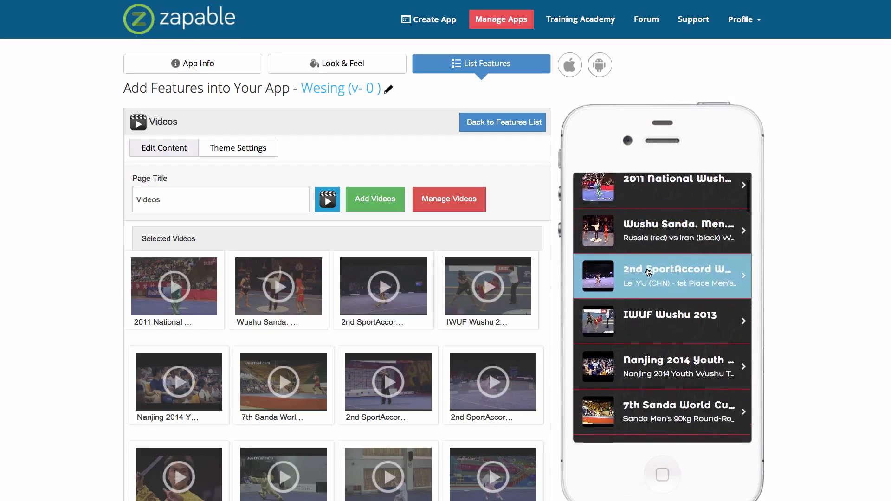
scroll(653, 294, down, 2)
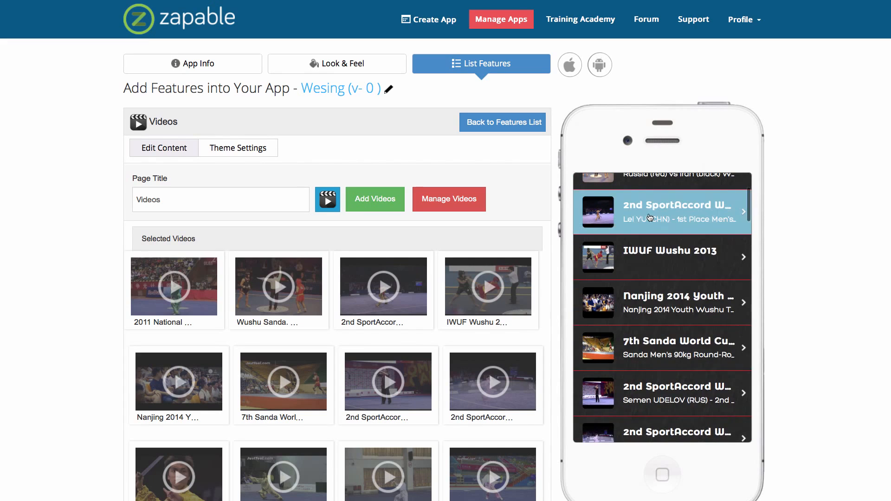
scroll(654, 236, up, 3)
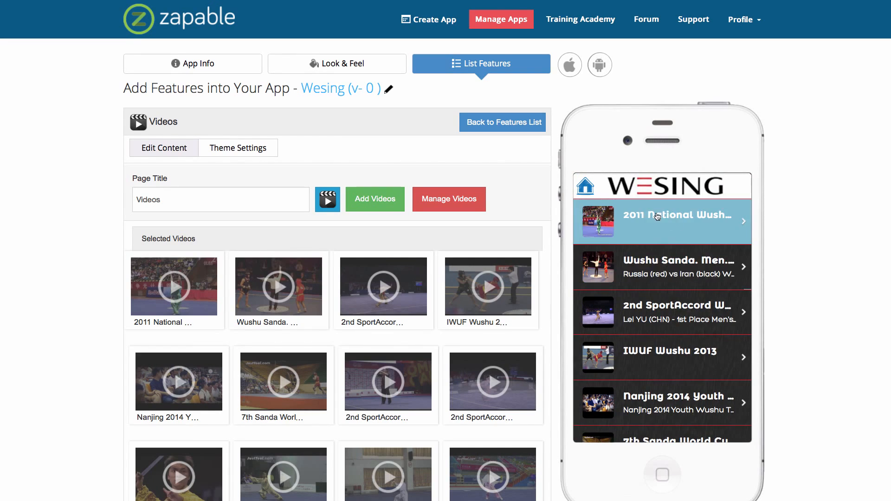
scroll(662, 270, down, 3)
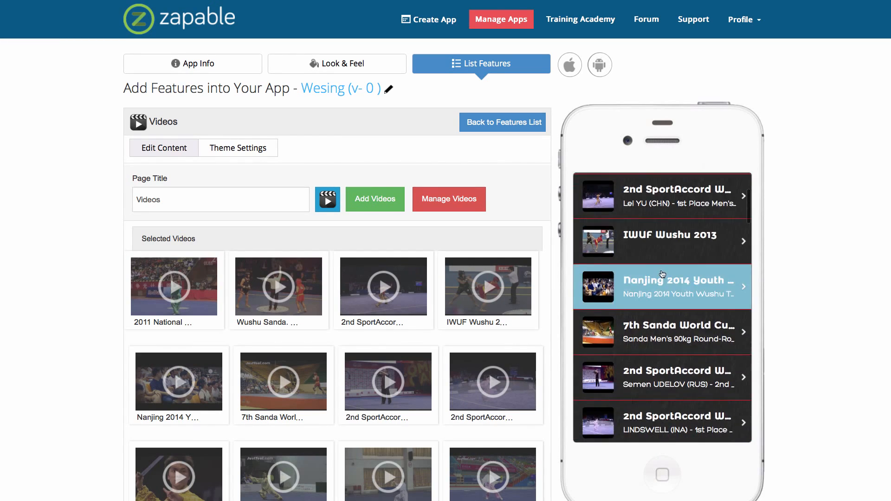
scroll(662, 273, up, 3)
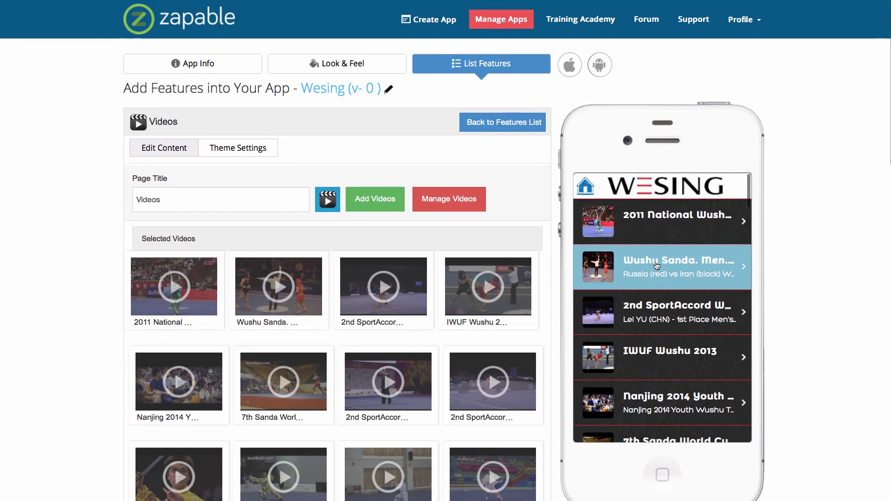
Preview the 2011 National Wushu video, go back to the list, and open and play the Wushu Sanda Men 60 kg video
click(654, 222)
scroll(673, 237, down, 1)
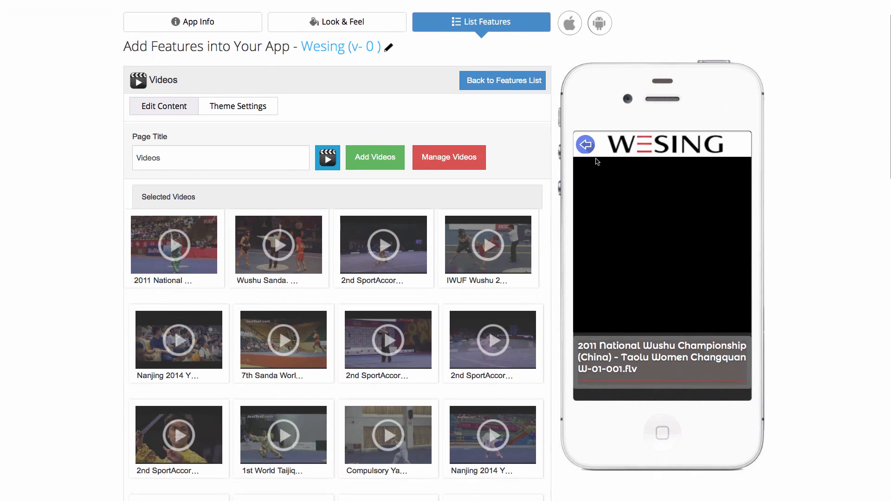
click(589, 189)
click(676, 234)
scroll(642, 350, down, 1)
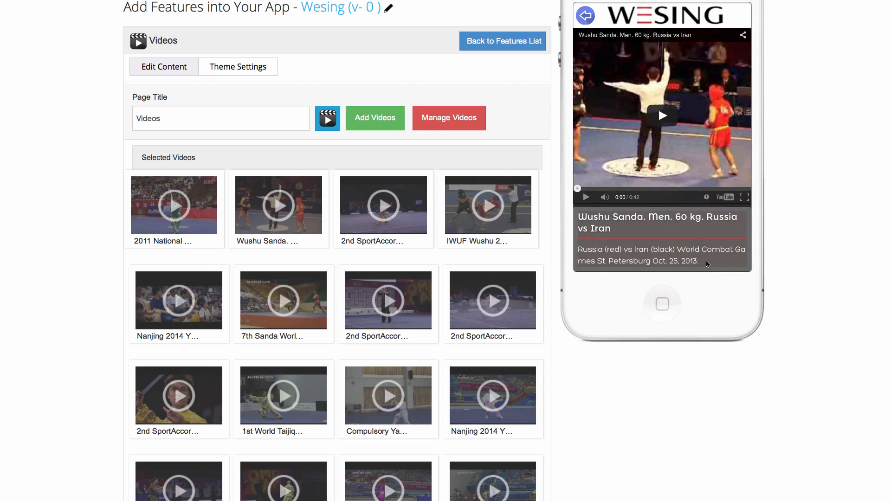
scroll(708, 264, up, 1)
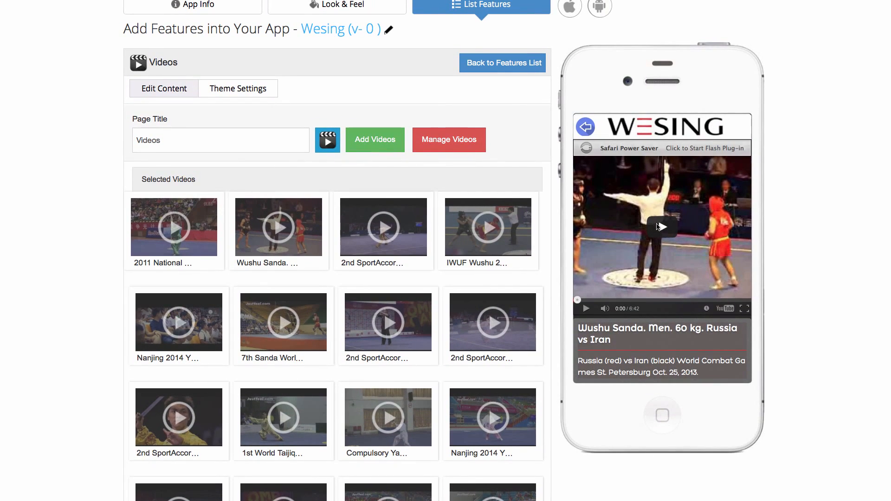
click(661, 229)
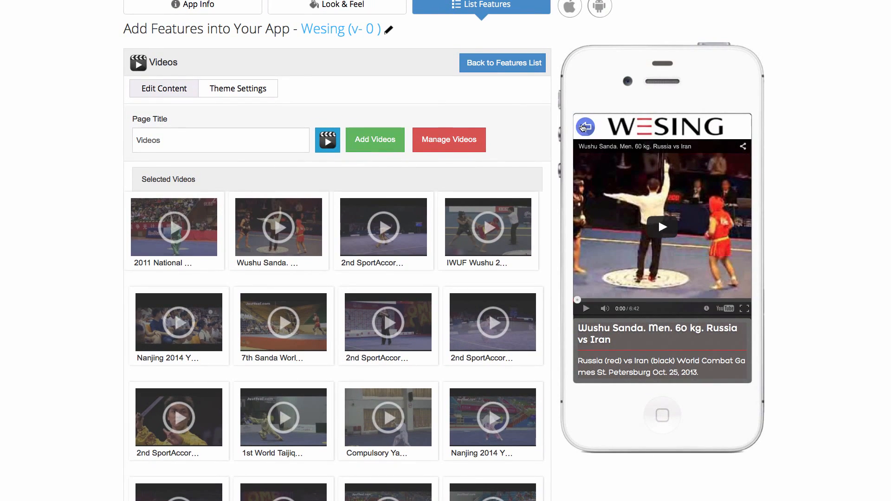
Leave the video in the phone preview, return it to the home screen, and go back to the features list
click(584, 129)
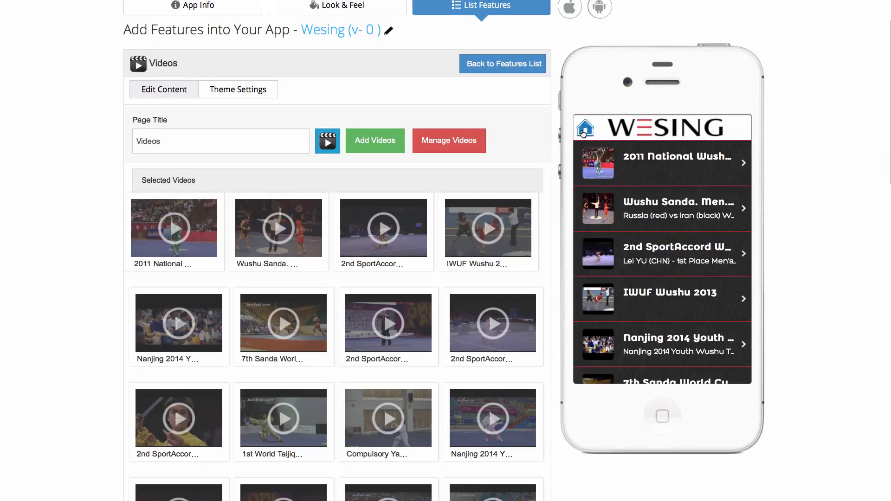
click(585, 131)
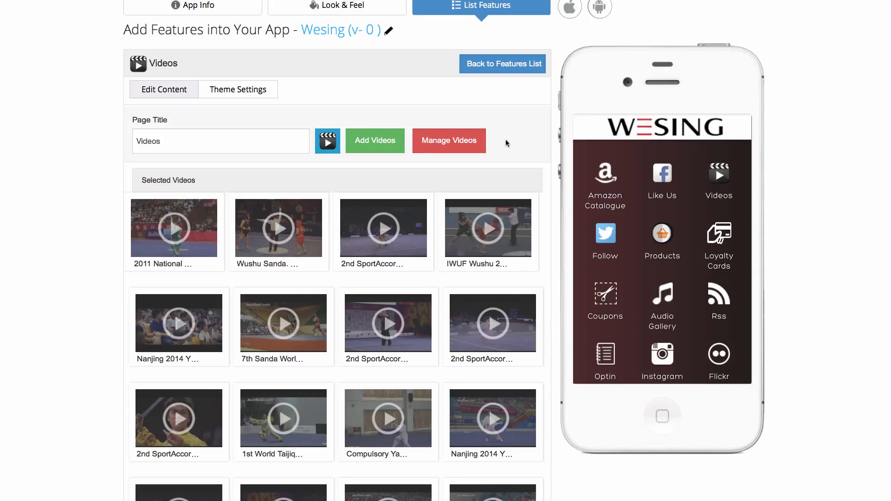
click(496, 65)
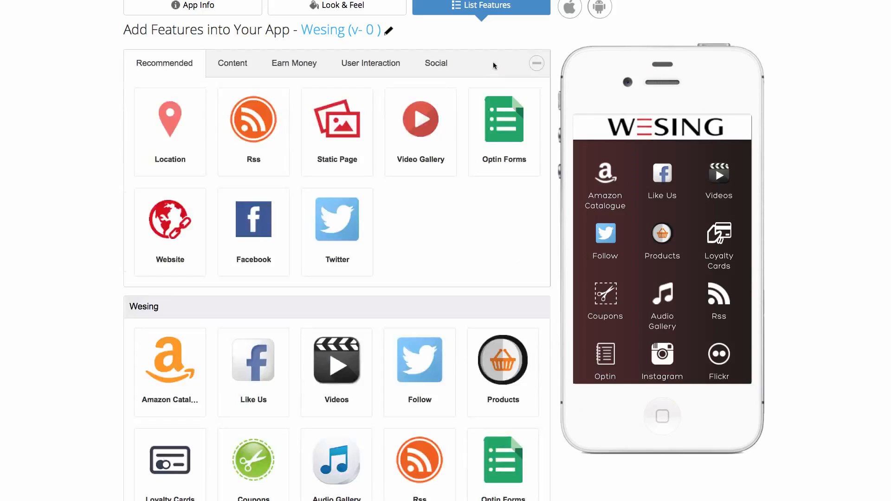
Open the Follow feature for editing, preview its Twitter feed on the phone, and save the feature
scroll(426, 209, down, 3)
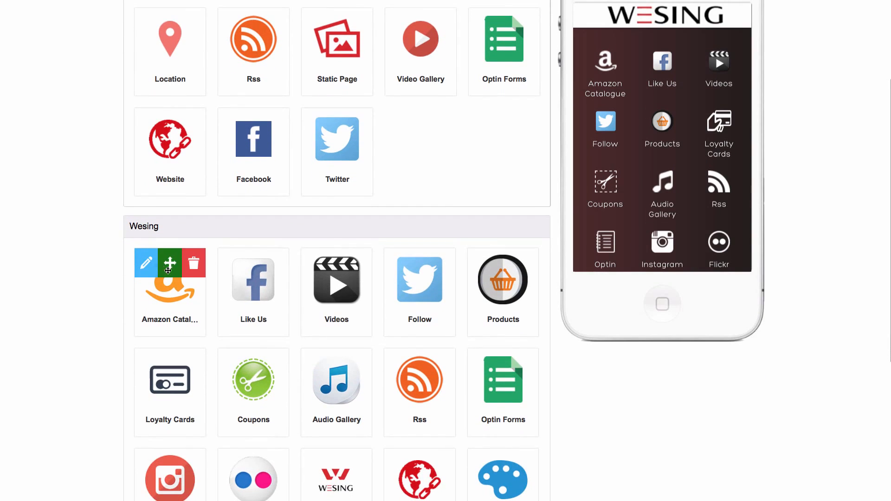
mouse_move(320, 277)
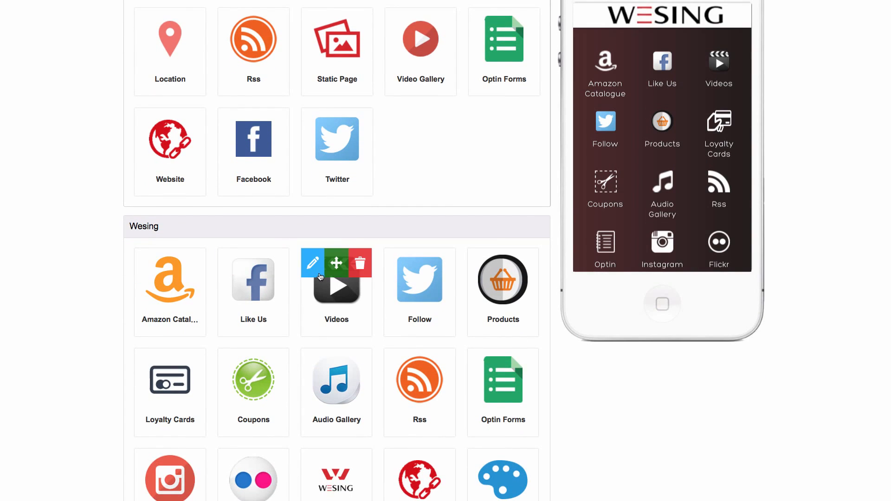
click(390, 266)
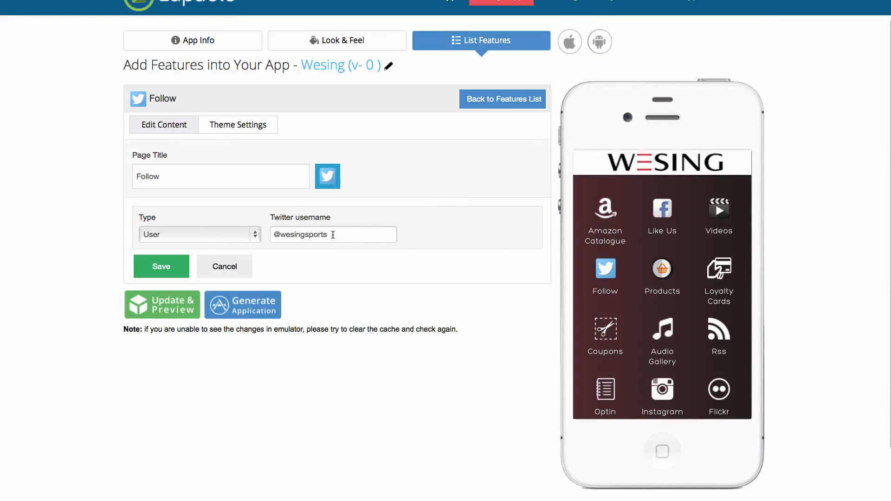
click(611, 274)
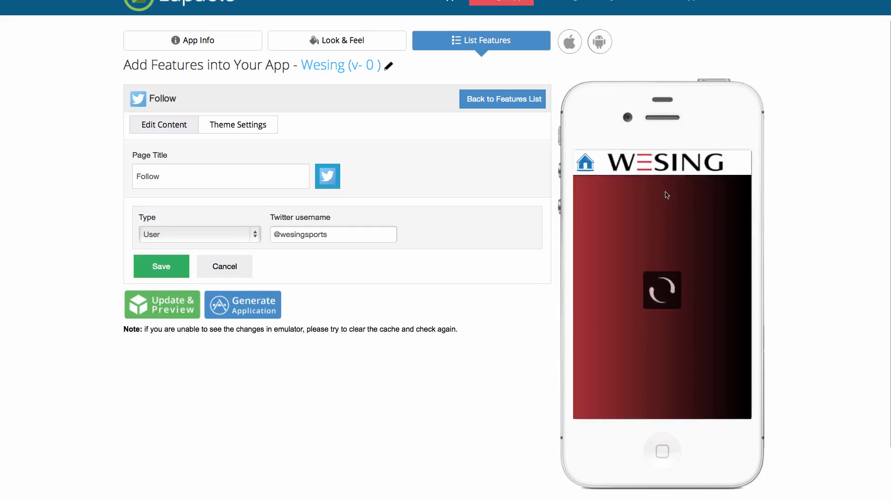
scroll(670, 258, down, 2)
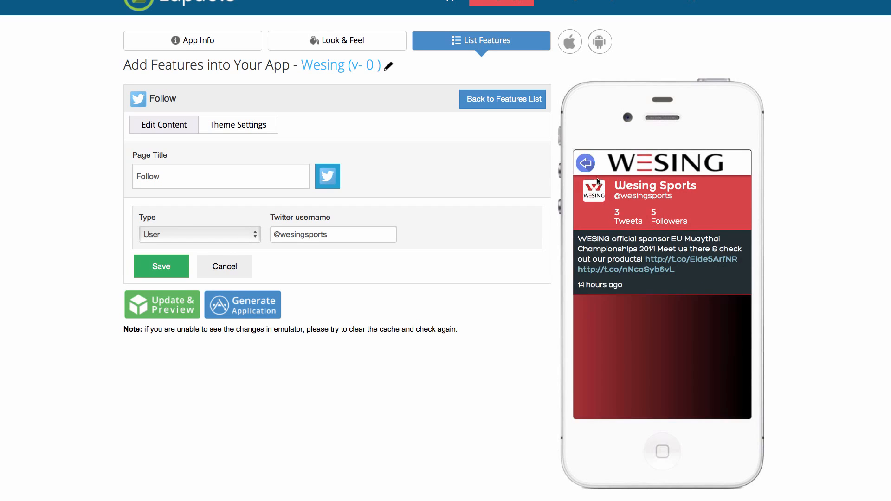
click(188, 261)
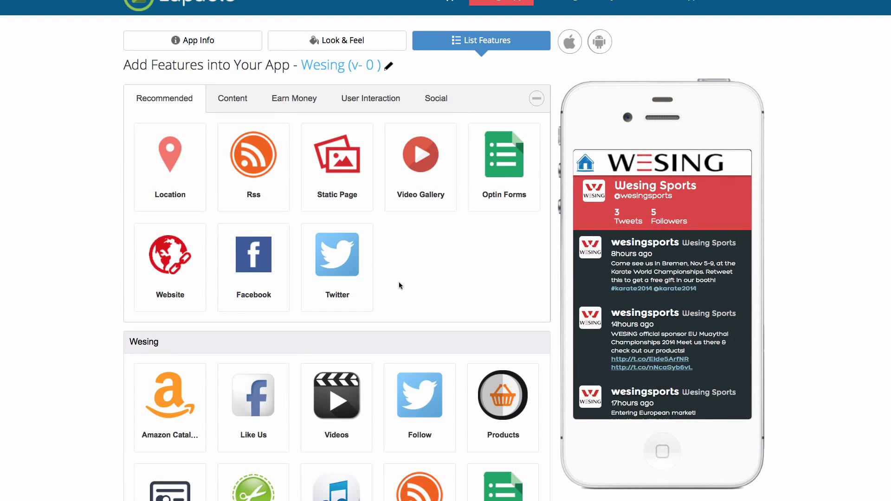
View the available Earn Money features and return the phone preview to the home screen
scroll(408, 278, down, 1)
mouse_move(236, 347)
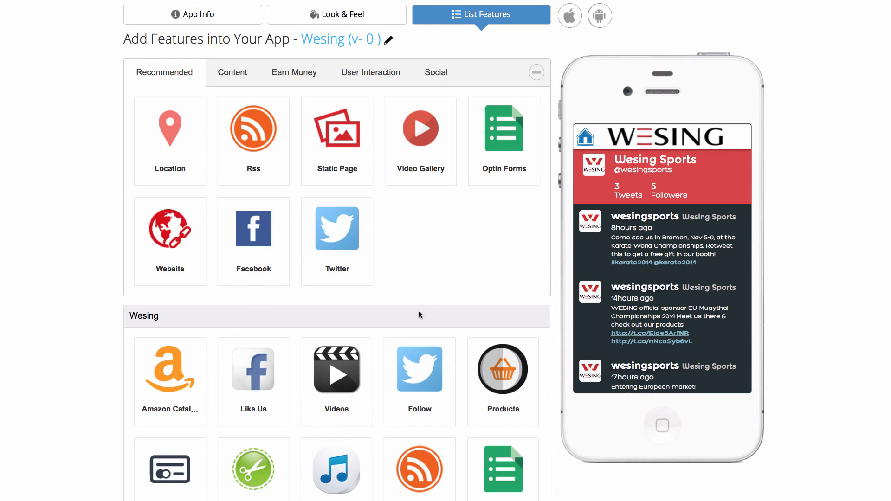
scroll(452, 269, down, 1)
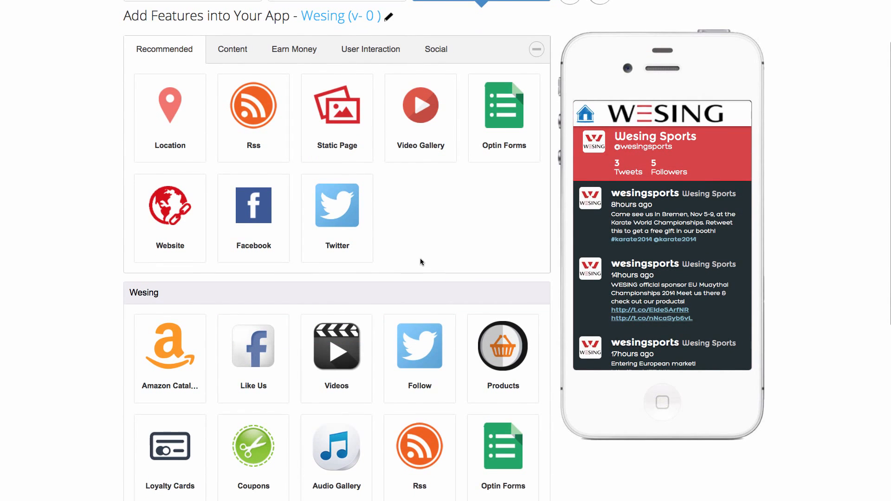
scroll(419, 260, down, 2)
mouse_move(158, 299)
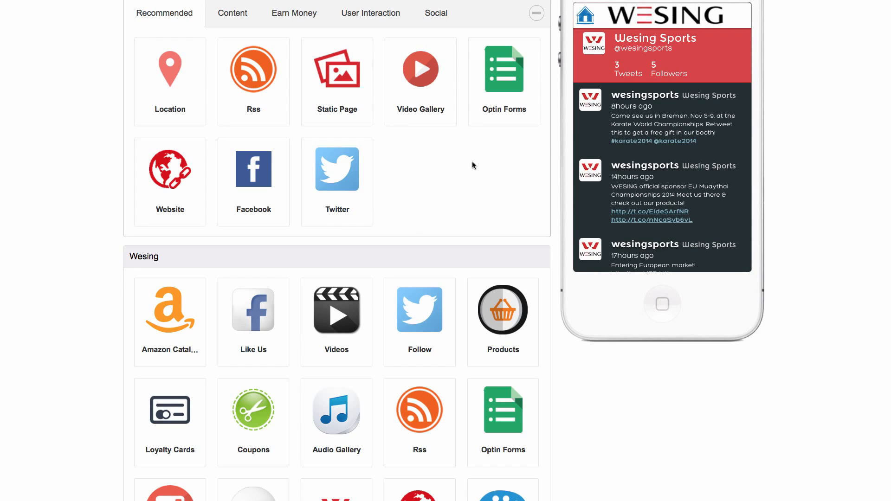
click(279, 18)
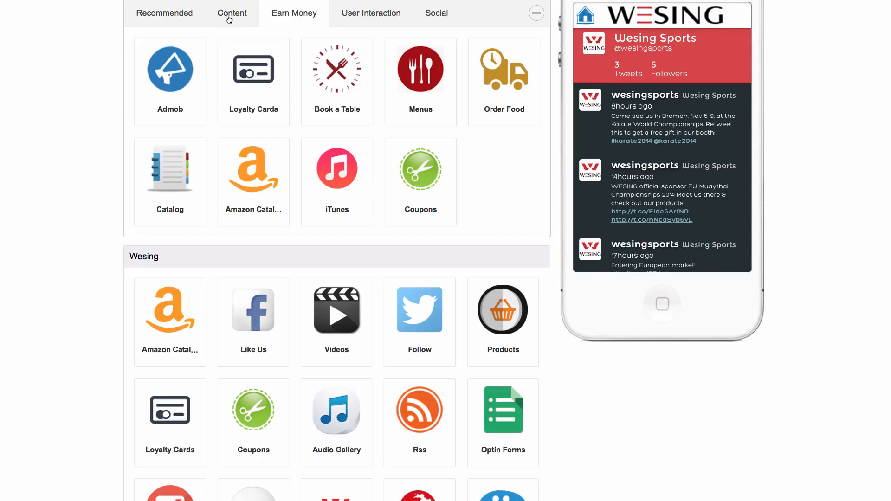
click(586, 16)
scroll(501, 306, down, 1)
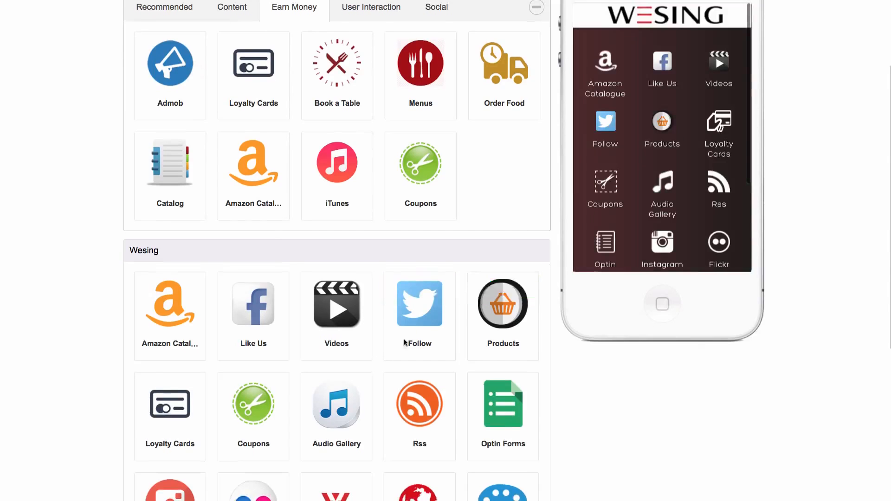
Open the Products feature, preview its catalogue and the Large Muay Thai Kick Pad on the phone, and return to the features list
click(477, 288)
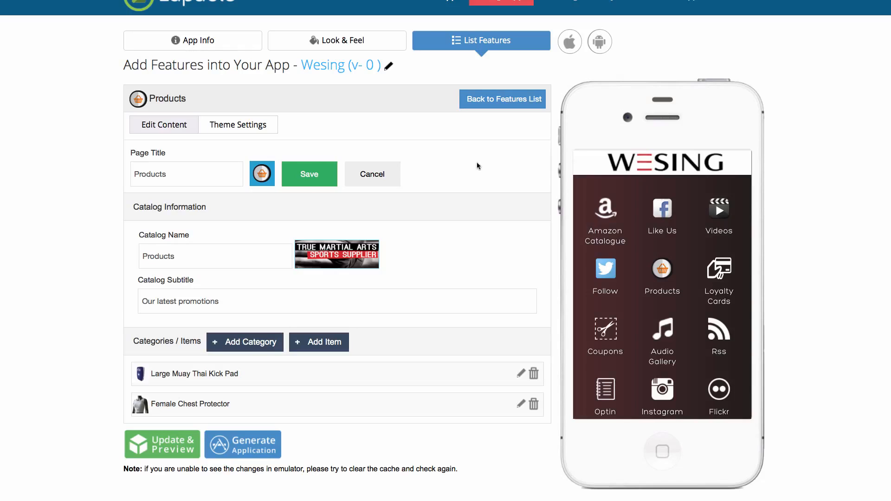
click(662, 269)
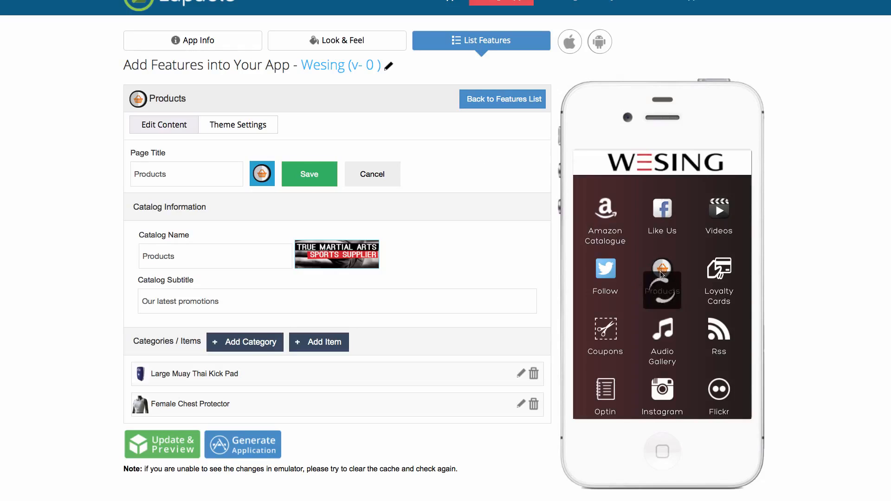
click(663, 301)
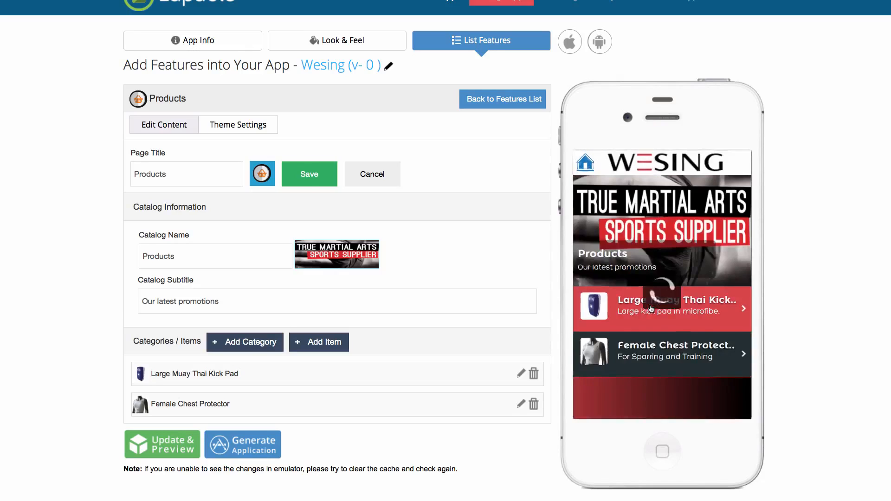
click(590, 165)
click(590, 167)
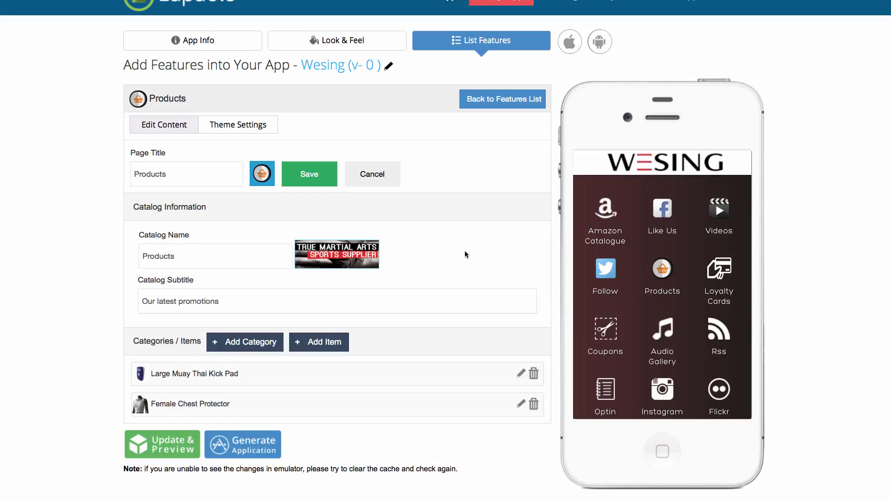
scroll(465, 243, down, 1)
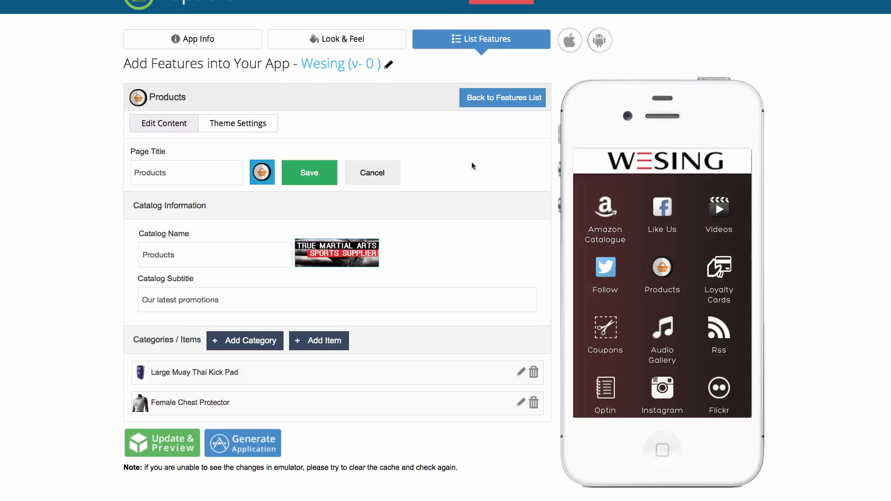
click(500, 103)
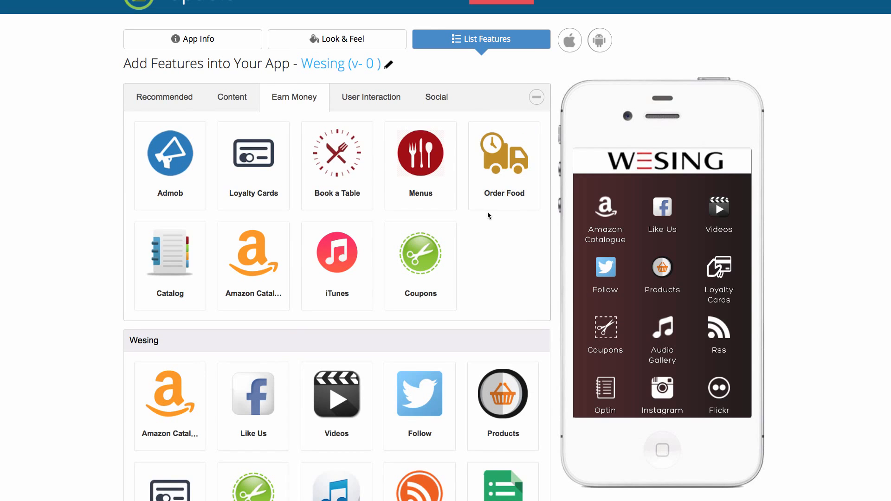
Open the £20-spend loyalty card in the phone preview, view the promo code form for stamp 1, and cancel it
scroll(487, 216, down, 6)
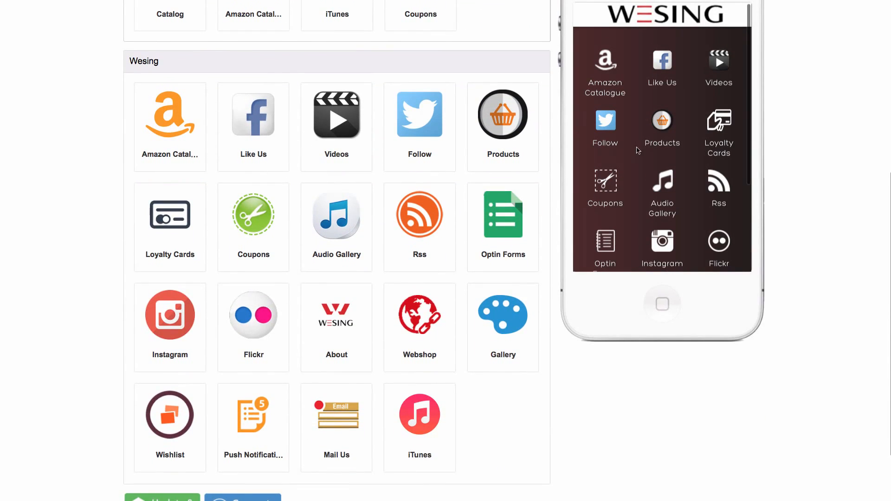
click(662, 123)
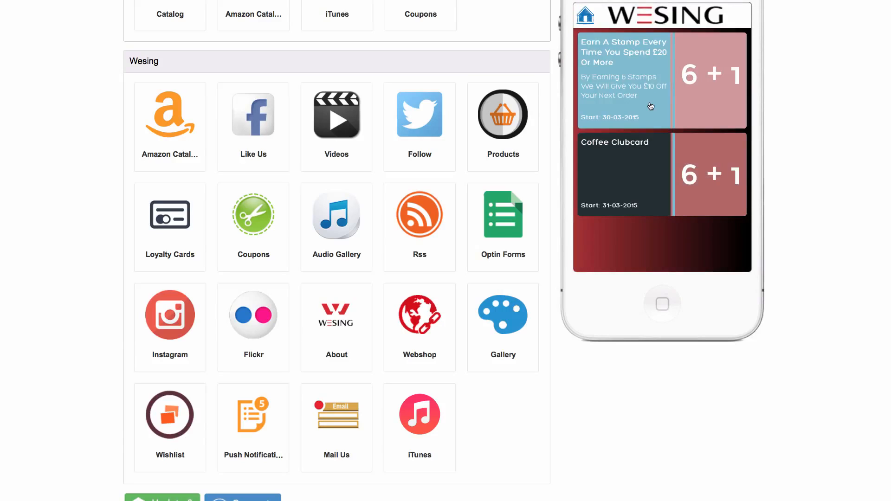
click(650, 104)
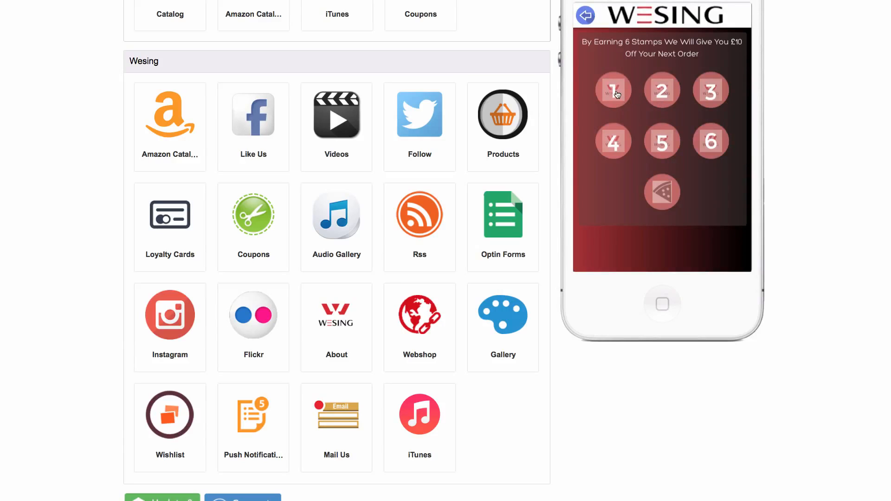
click(617, 95)
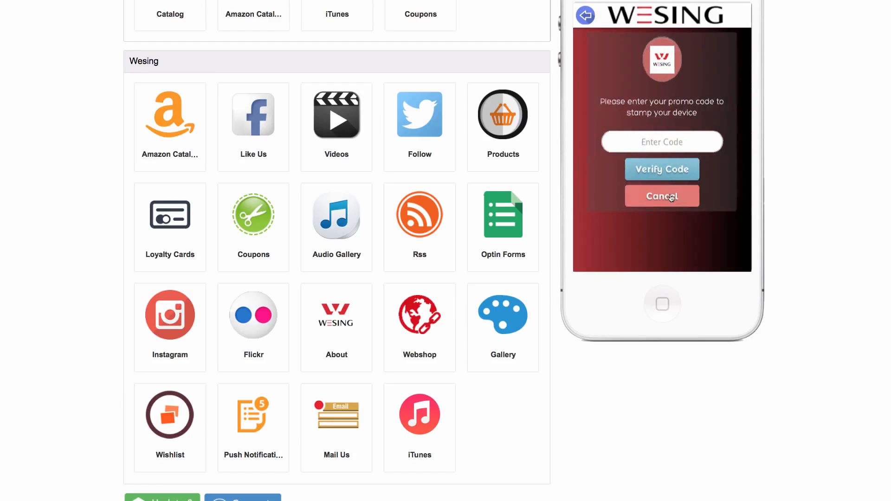
click(672, 197)
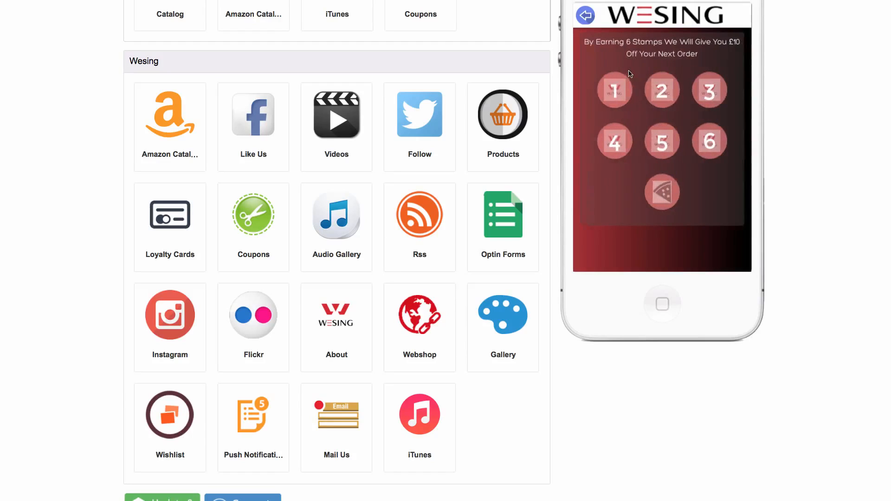
View and cancel the promo code form for stamp 2, and return to the loyalty card list in the phone preview
click(663, 89)
click(664, 196)
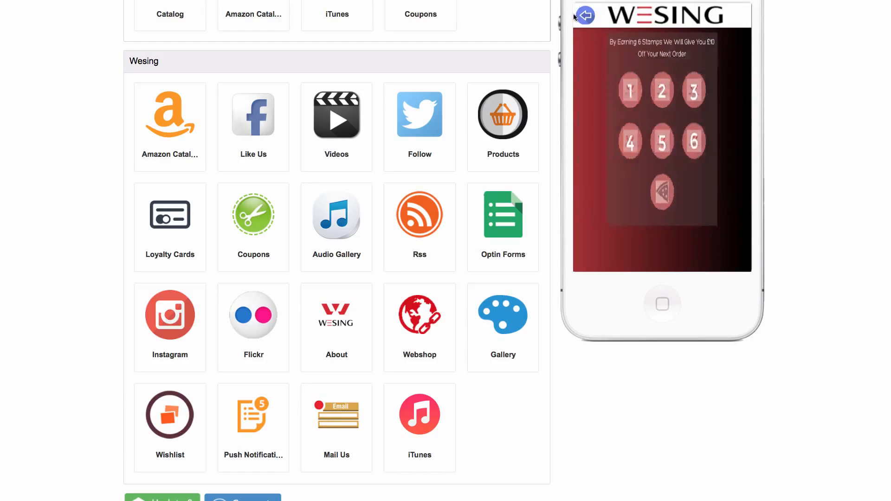
click(586, 17)
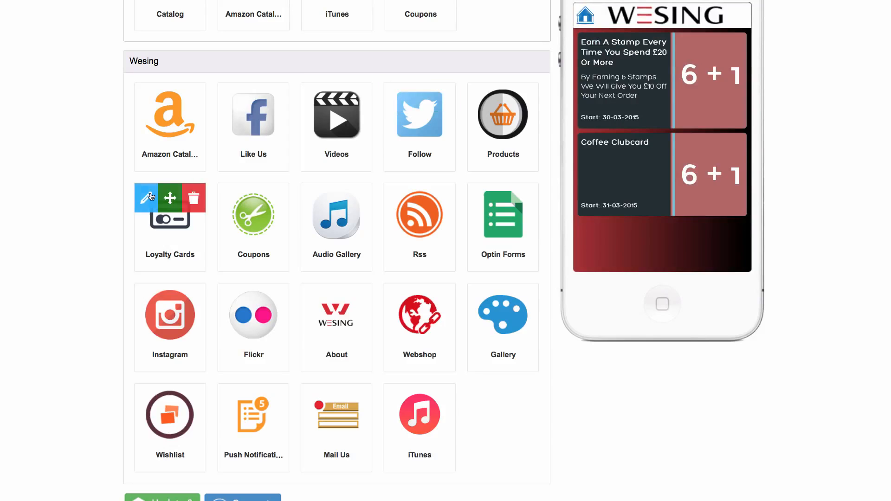
Open the Loyalty Cards feature for editing and start a new card named Golf Clubcard
click(152, 197)
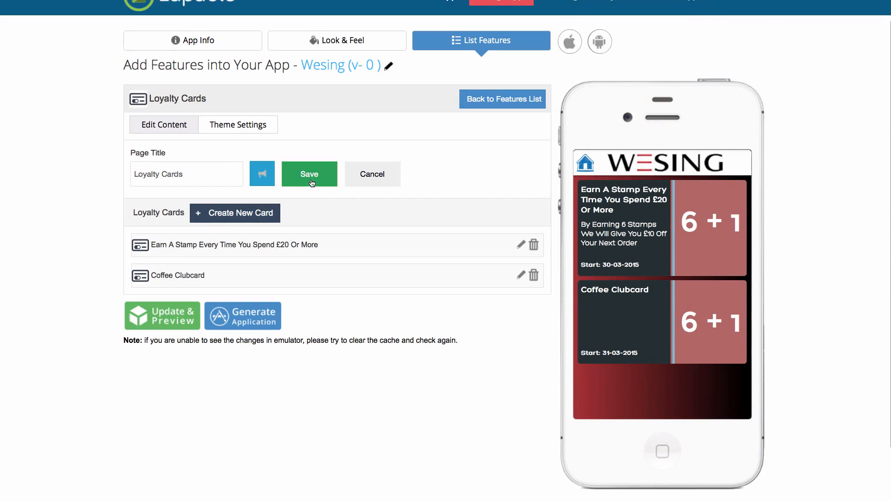
click(309, 175)
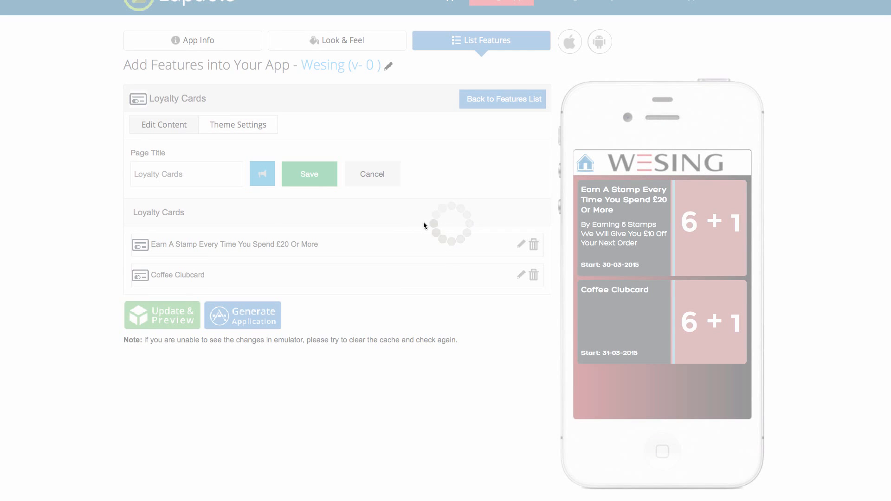
scroll(313, 238, down, 3)
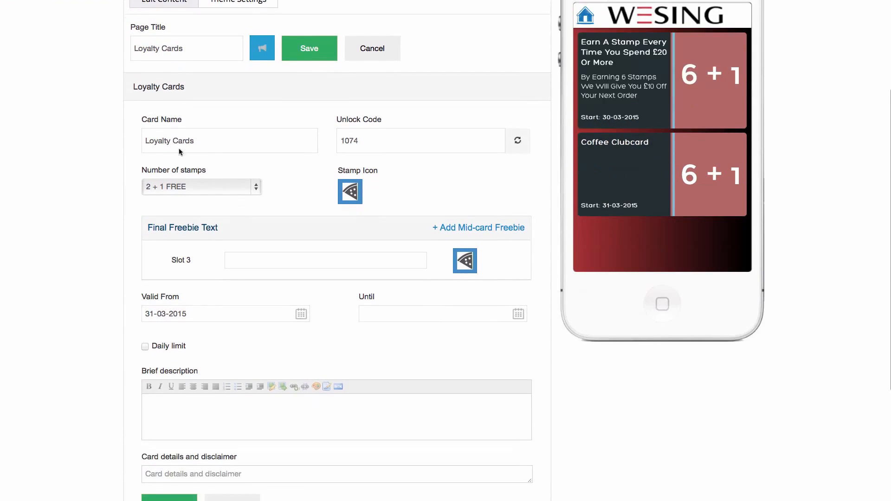
drag(202, 130, 146, 128)
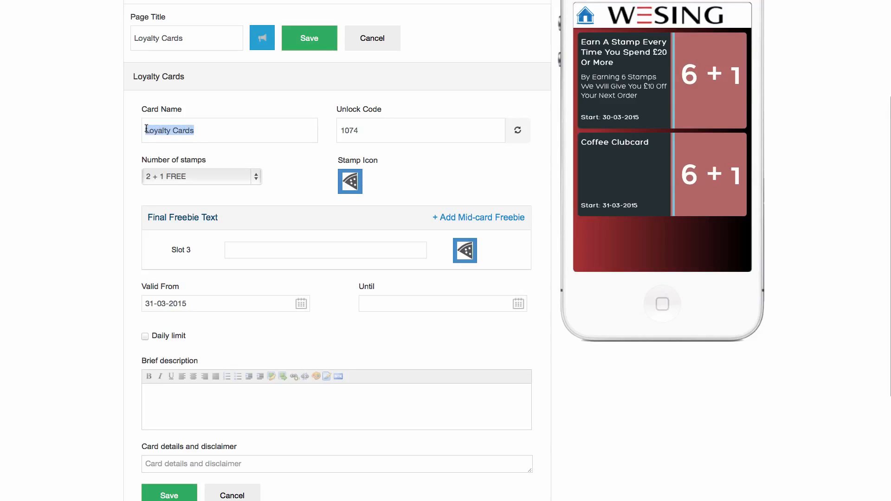
text(Golf Cl)
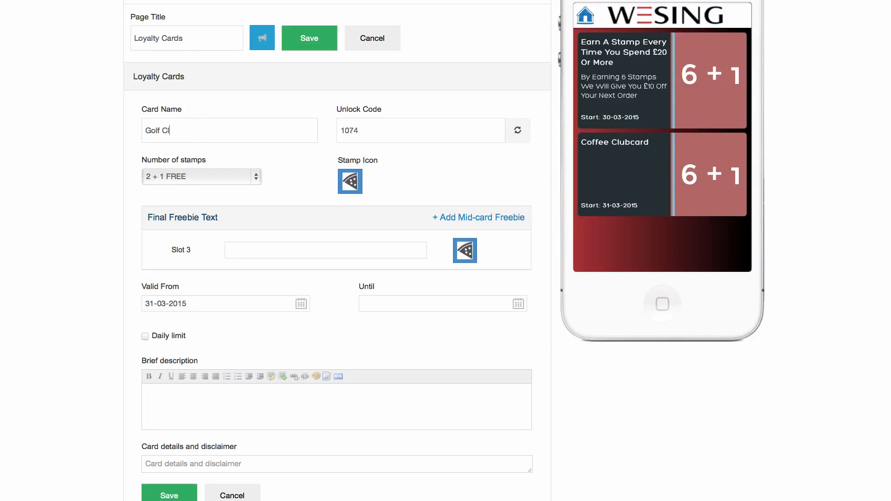
text(ubcard)
Set the Golf Clubcard's number of stamps to 6 + 1 FREE and browse the categories of stamp icons
click(202, 176)
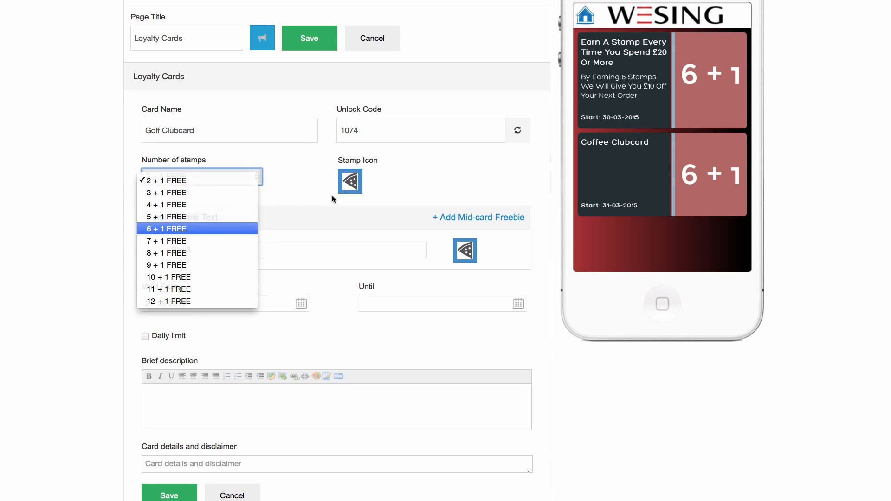
key(Return)
click(350, 181)
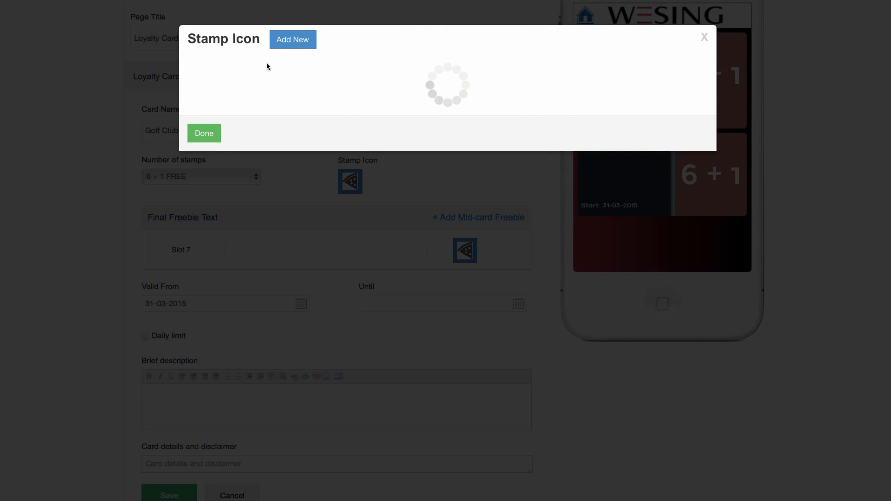
click(255, 72)
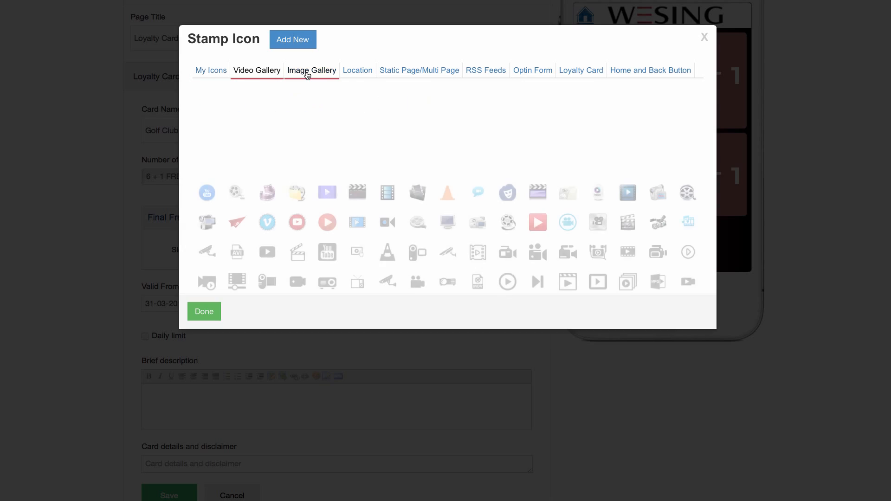
click(306, 73)
click(358, 71)
click(422, 72)
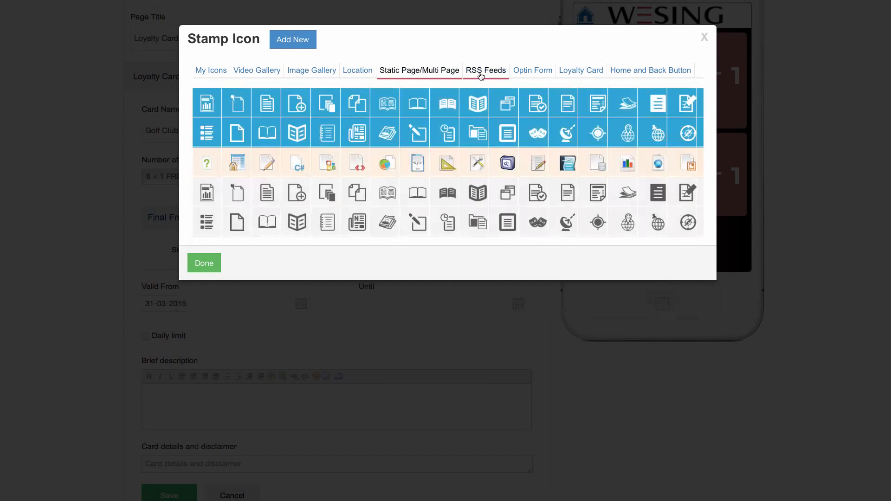
click(480, 76)
click(638, 72)
click(254, 74)
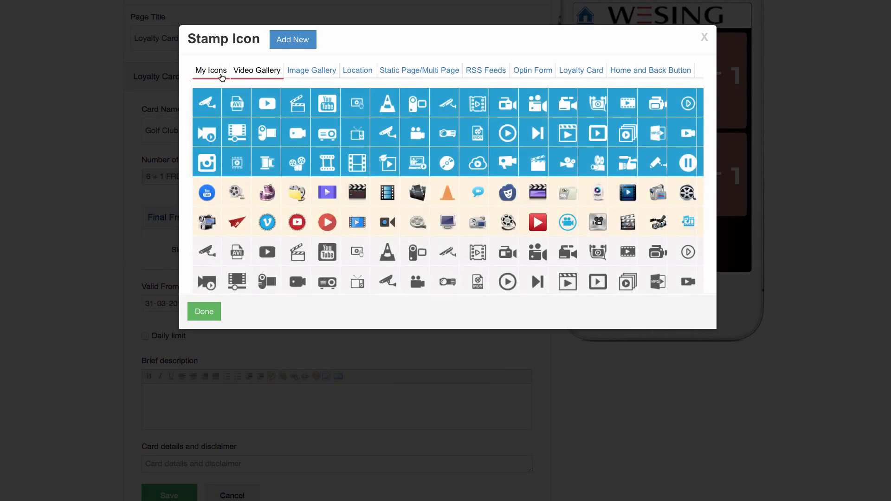
Use the Wesing logo from My Icons as the card's stamp icon
click(221, 75)
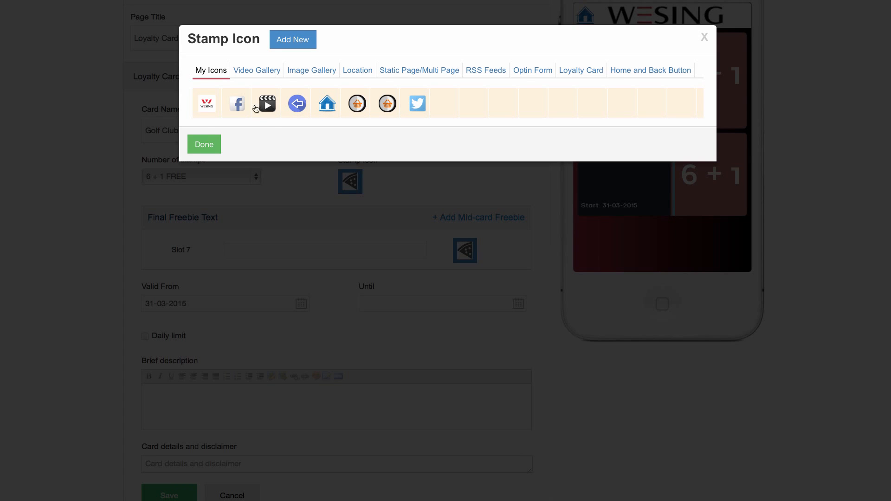
click(207, 103)
click(204, 144)
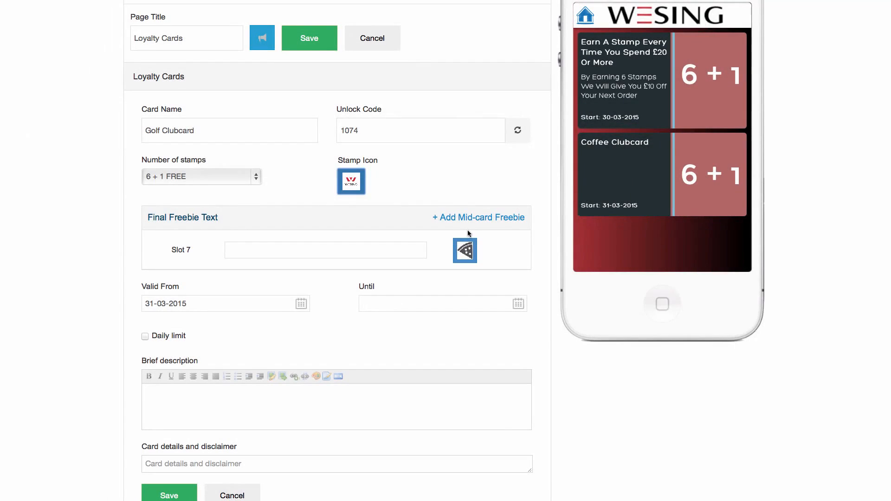
Give the final freebie in slot 7 the video clapperboard icon and the text "Free Golf Balls"
click(465, 246)
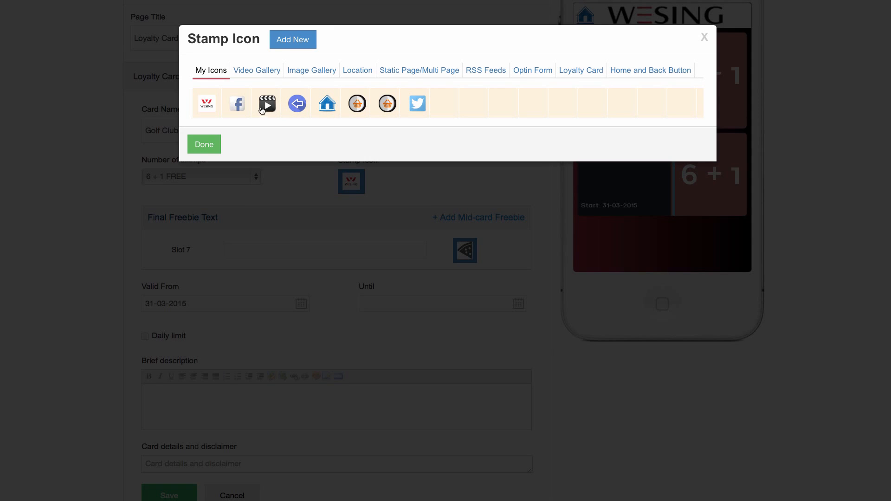
click(264, 106)
click(204, 144)
click(247, 248)
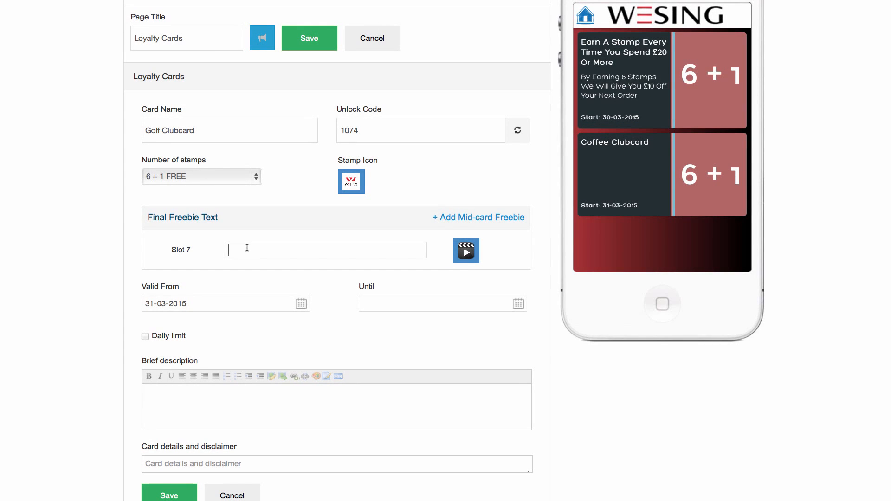
text(Free Golf Balls)
Enter the brief description "Spend over £20 On Each Visit And Get 5 Free Golf Balls" and save the Golf Clubcard
click(186, 405)
scroll(208, 362, down, 2)
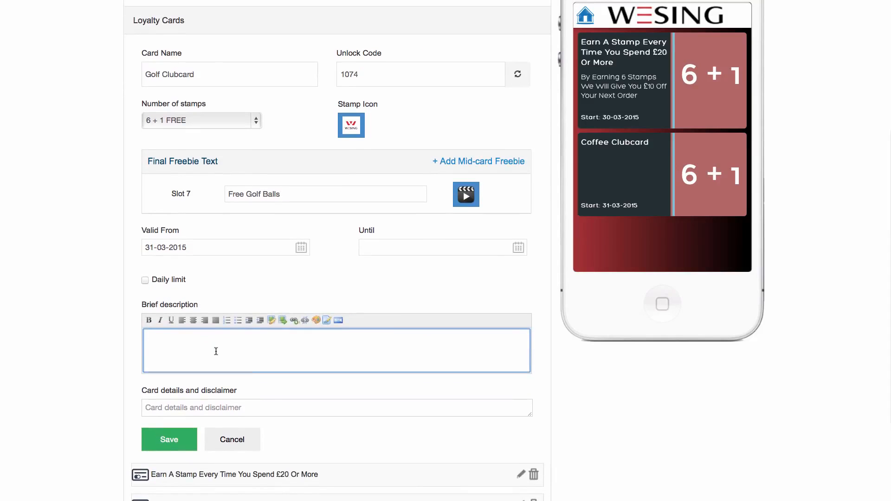
text(Spend over £20 On Eac)
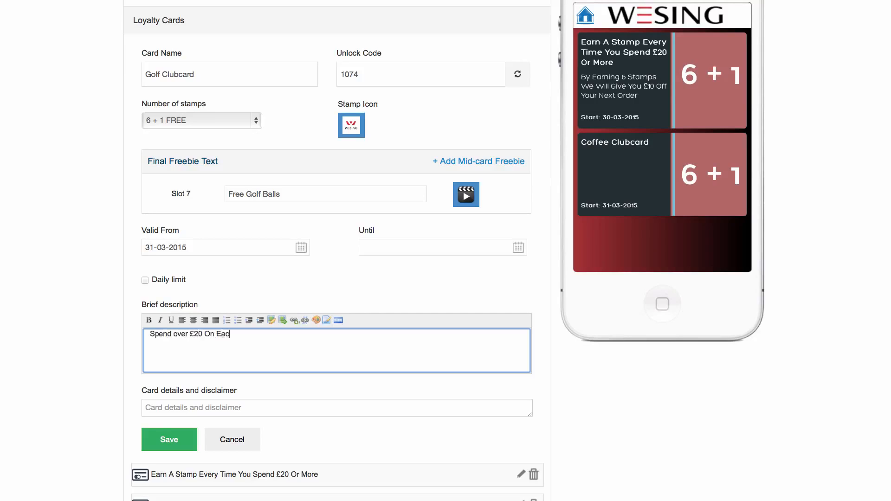
text(h Visit And Get 5 Free Golf Balls)
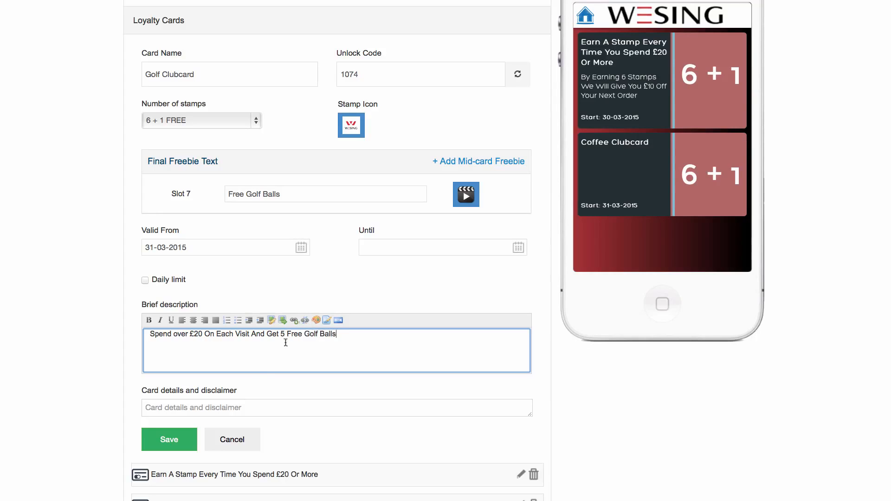
click(176, 438)
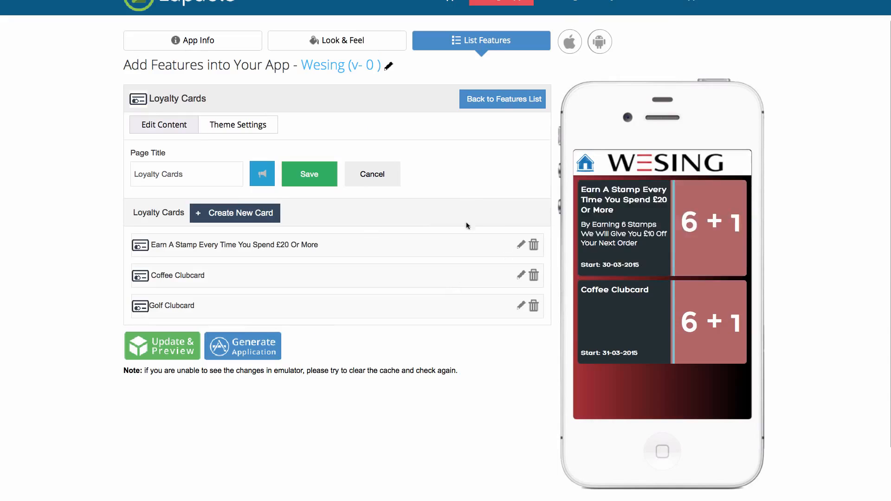
Update the app preview, open the Golf Clubcard and its stamp 1 on the phone, and return to the loyalty card list
click(147, 335)
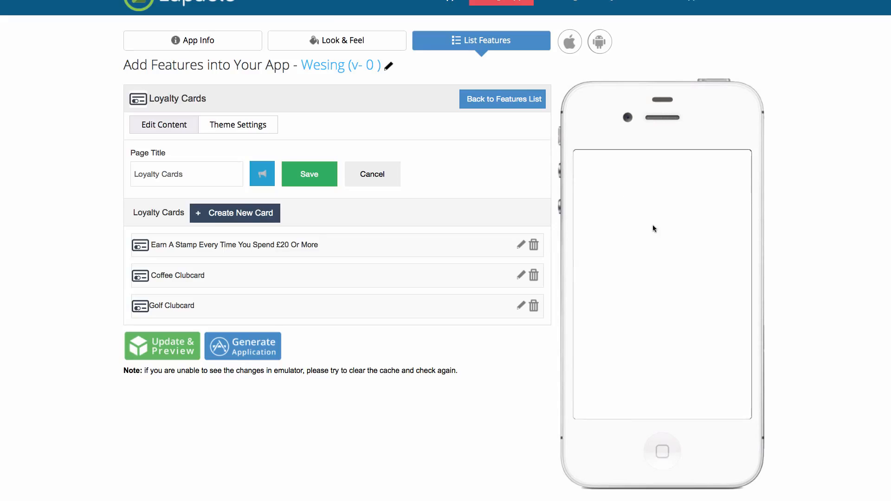
click(720, 298)
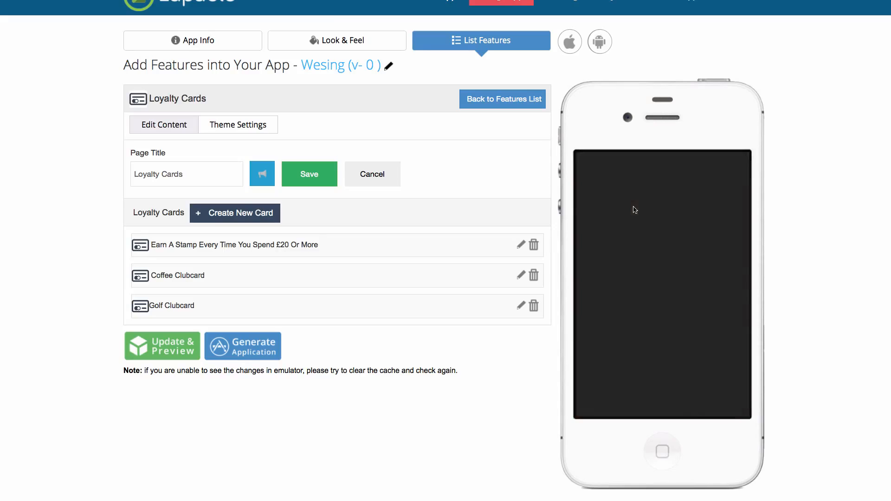
scroll(642, 265, down, 2)
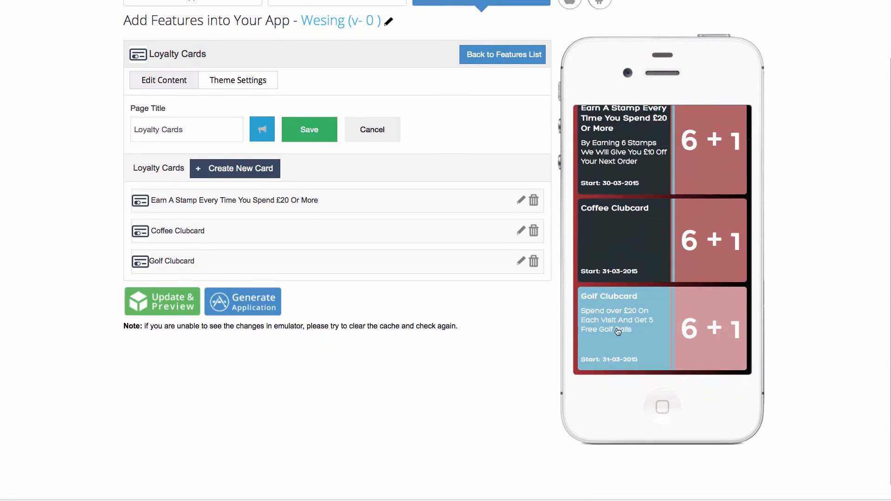
click(638, 330)
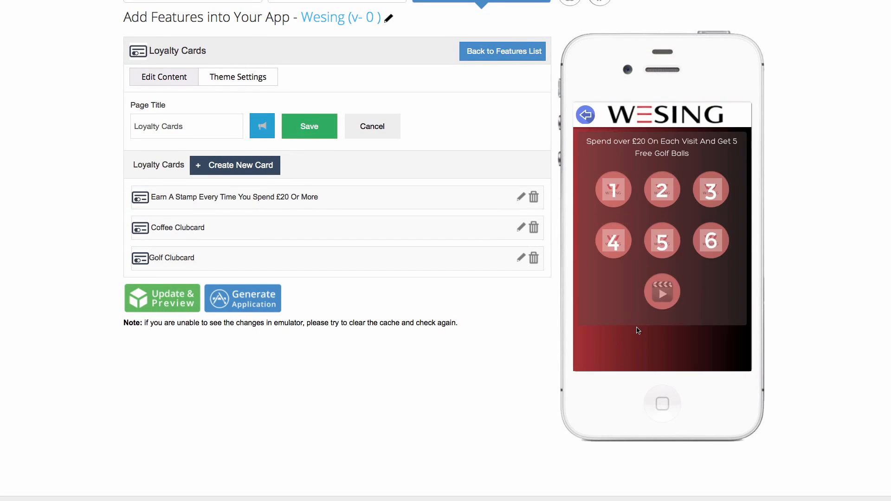
click(619, 193)
click(585, 116)
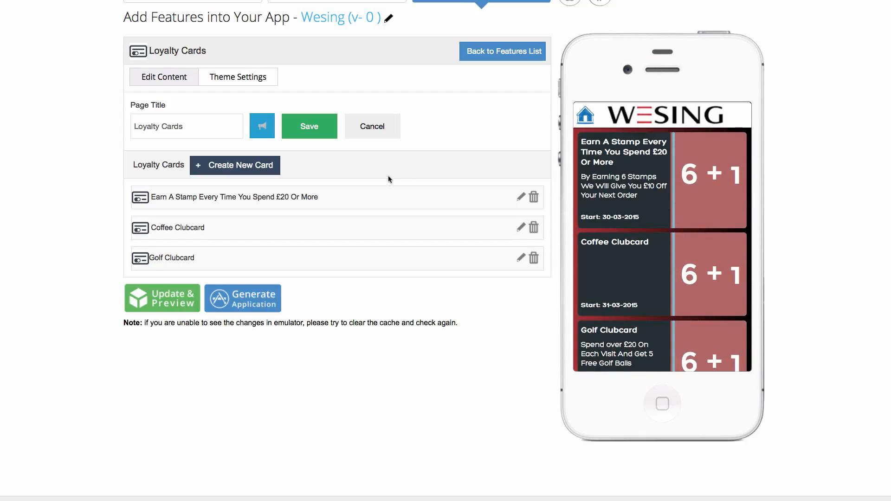
Return to the features list and view the Save 15% On Karate Gis coupon in the phone preview
click(498, 54)
scroll(461, 299, down, 1)
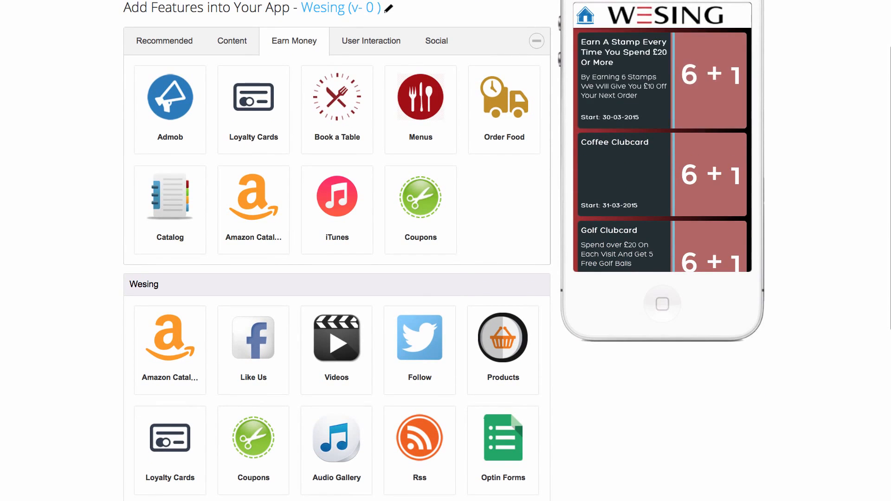
click(586, 16)
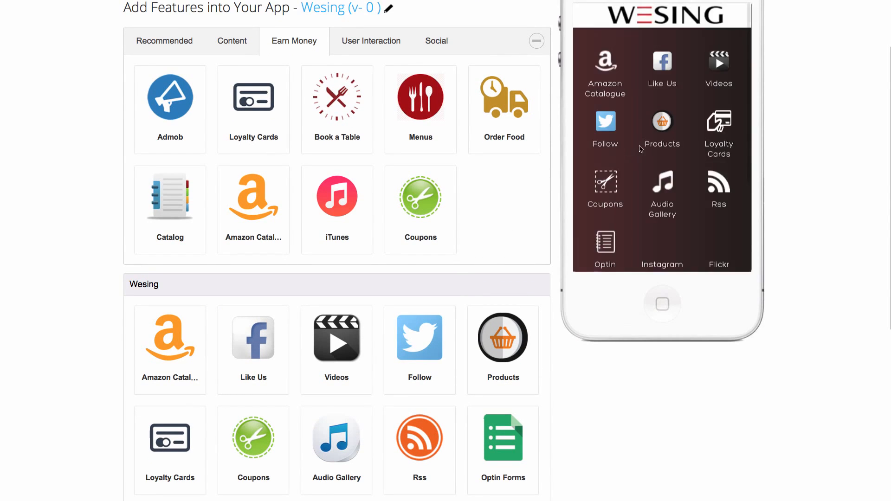
scroll(664, 134, down, 1)
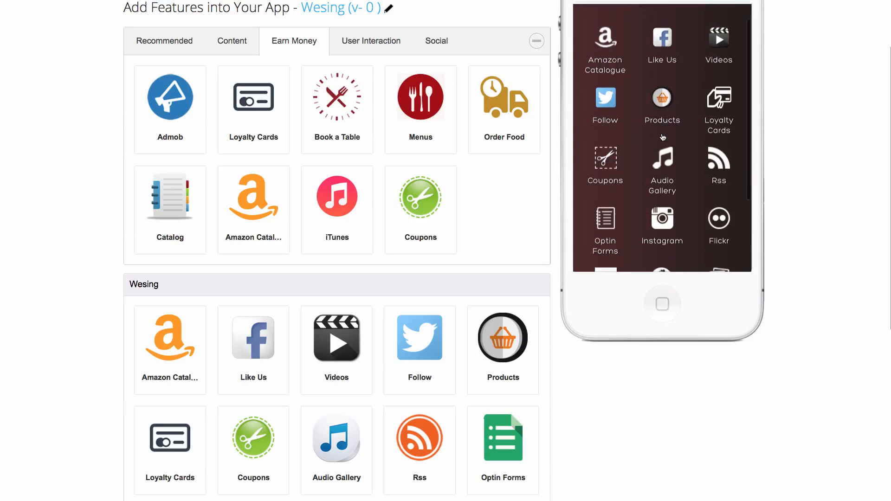
click(611, 166)
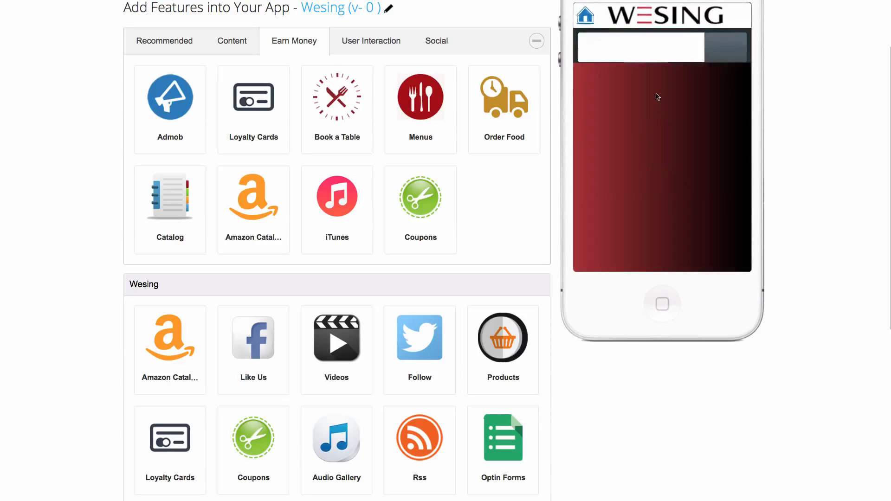
click(659, 95)
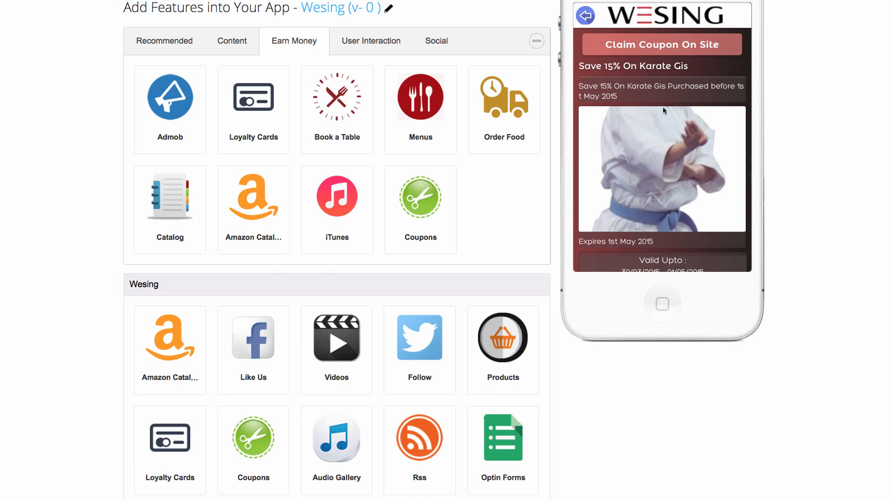
scroll(664, 115, down, 2)
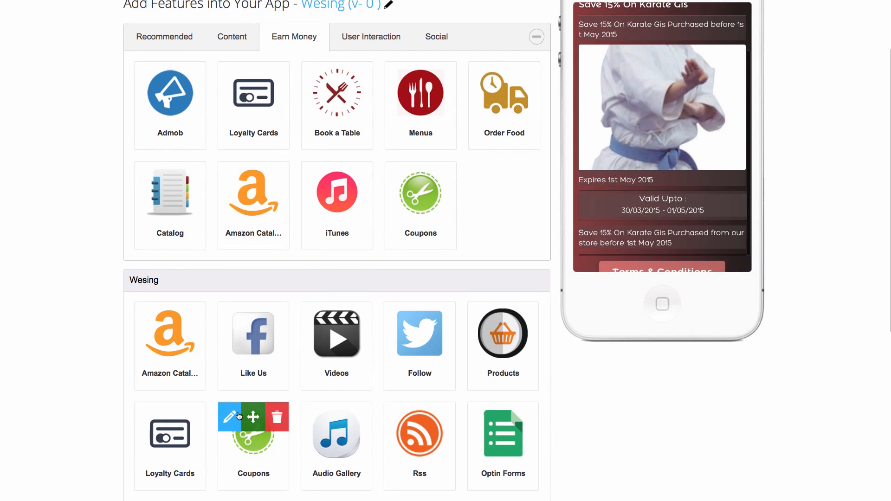
Open the Coupons feature and bring up the Save 15% On Karate Gis coupon for editing
click(254, 415)
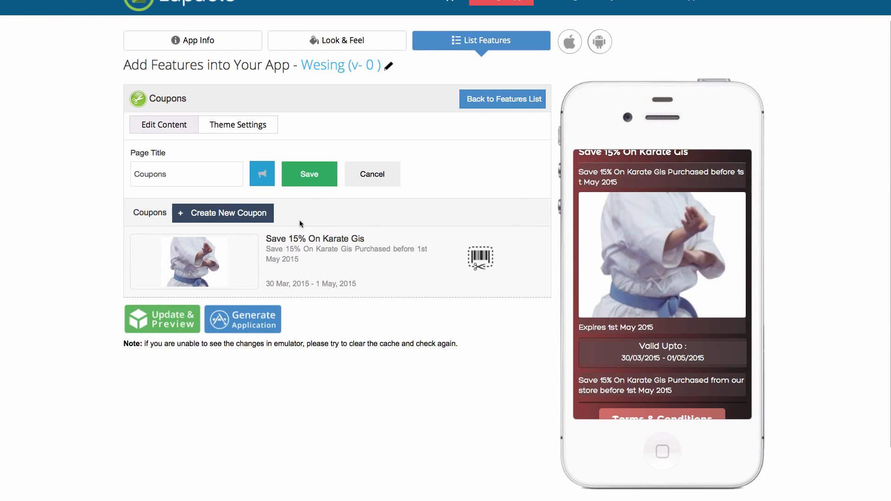
click(544, 239)
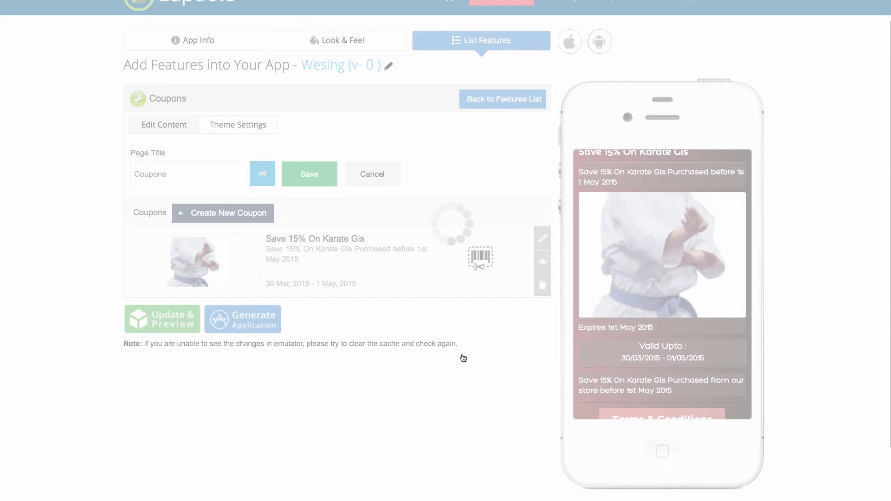
scroll(254, 365, down, 1)
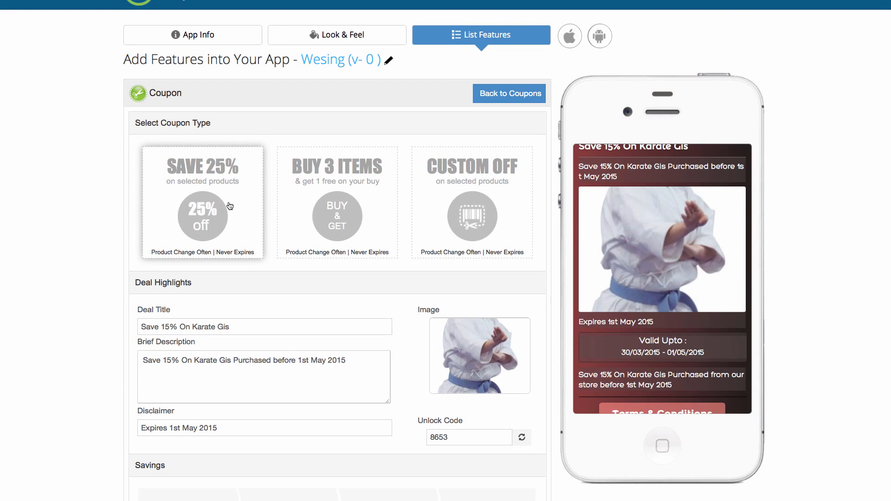
Compare the coupon's deal title, brief description and disclaimer with the texts shown in the phone preview
scroll(275, 188, down, 3)
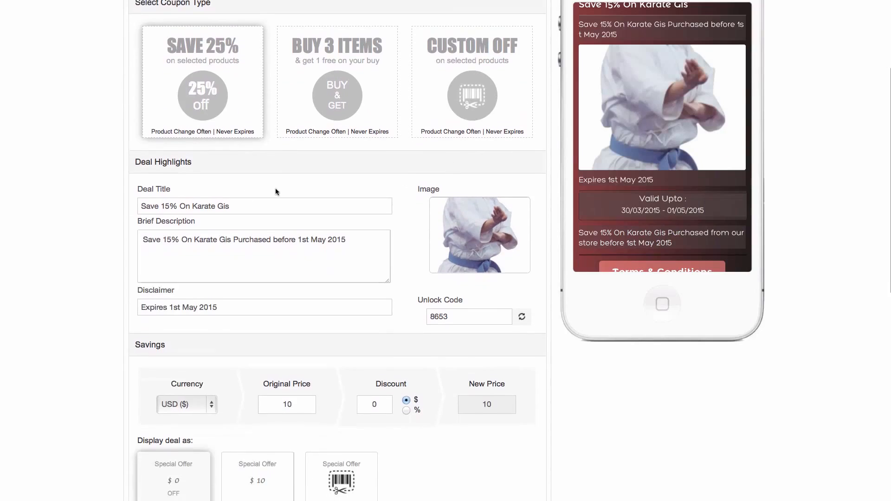
click(242, 187)
drag(242, 187, 104, 188)
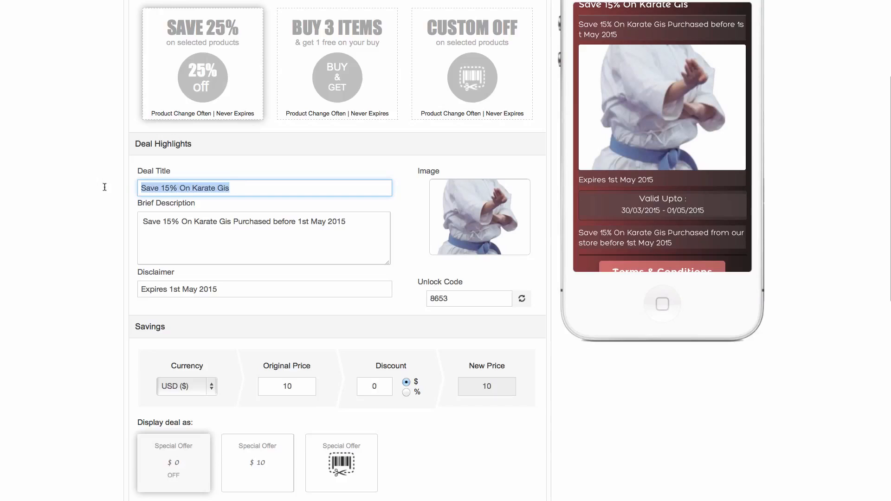
scroll(707, 107, up, 2)
drag(687, 52, 584, 51)
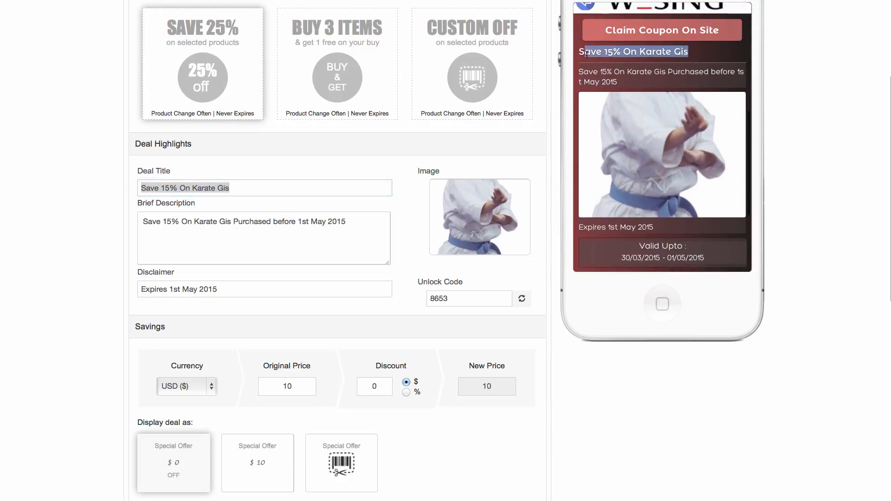
click(163, 222)
drag(676, 81, 603, 29)
click(239, 285)
scroll(391, 272, down, 2)
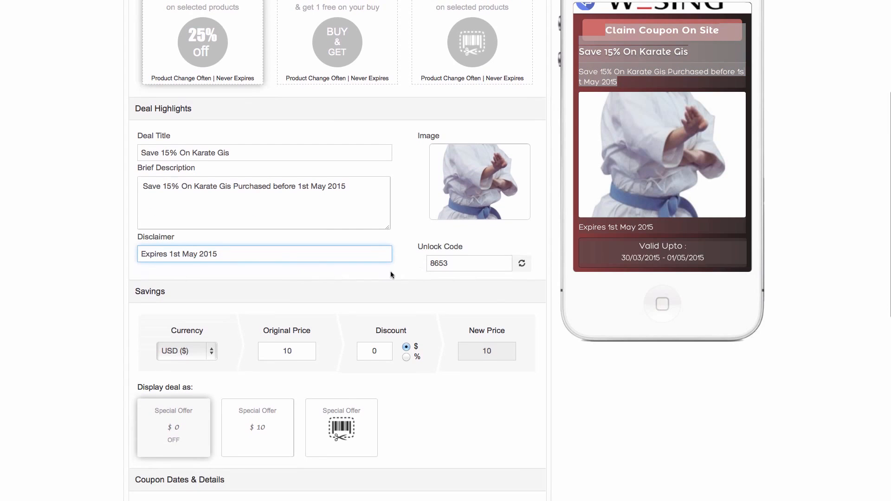
Start limiting the coupon's hours and select Tuesday, Wednesday, Thursday and Friday as its days
scroll(385, 243, down, 5)
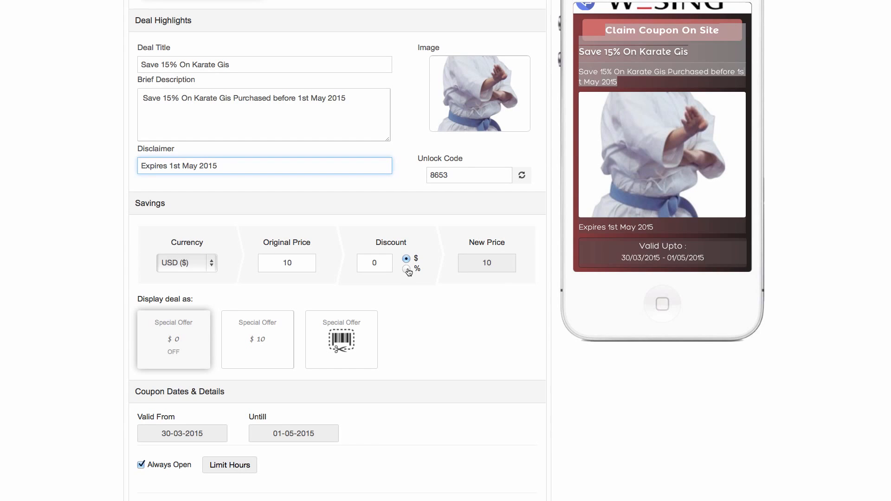
scroll(392, 277, down, 3)
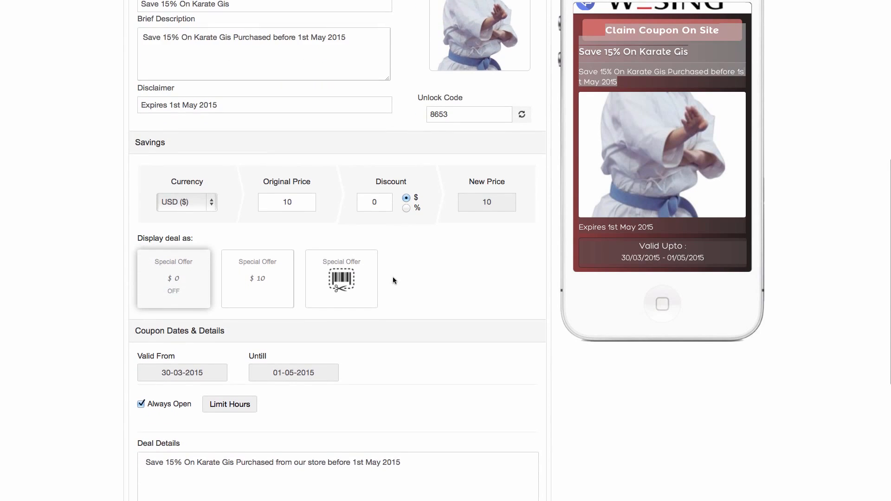
scroll(393, 280, down, 4)
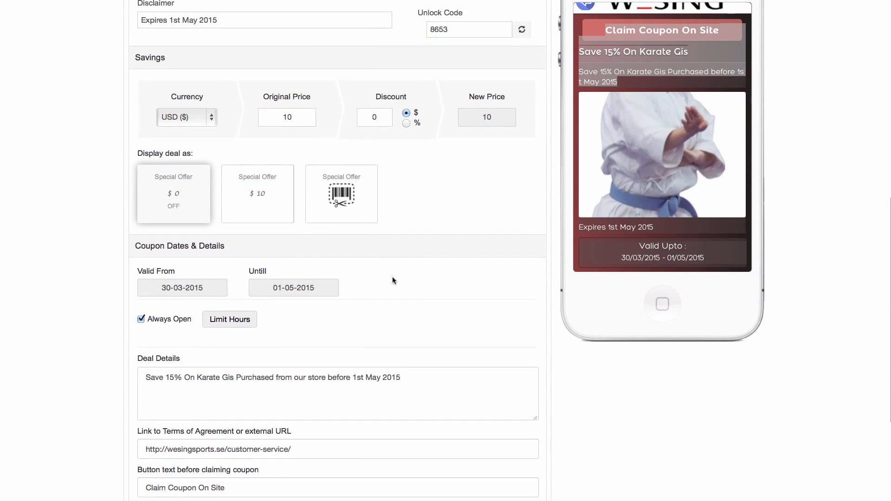
click(221, 321)
click(328, 369)
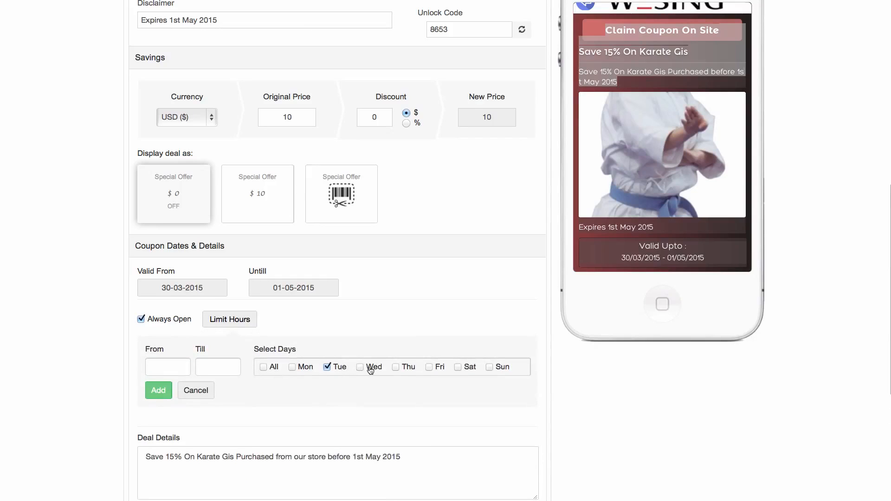
click(360, 368)
click(396, 367)
click(428, 367)
Set the coupon's limited hours from 9:00 AM till 4:00 PM and return to the coupon list
click(180, 366)
scroll(174, 409, down, 5)
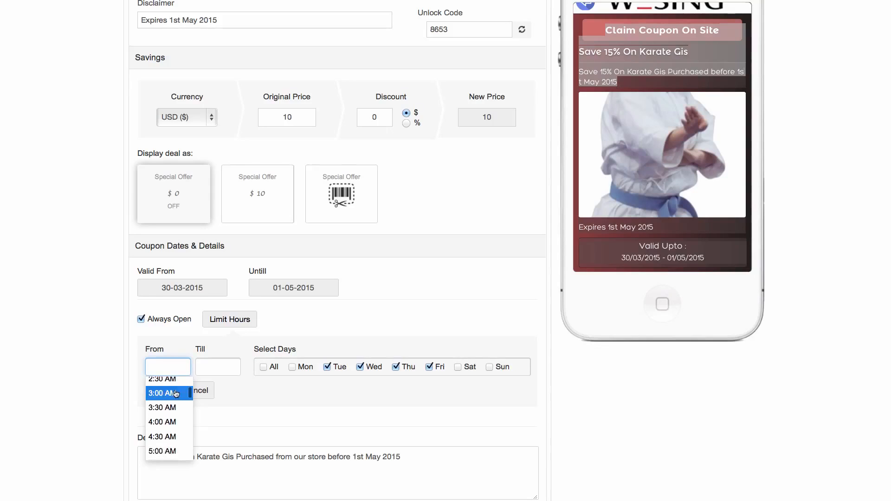
scroll(174, 410, down, 1)
click(162, 436)
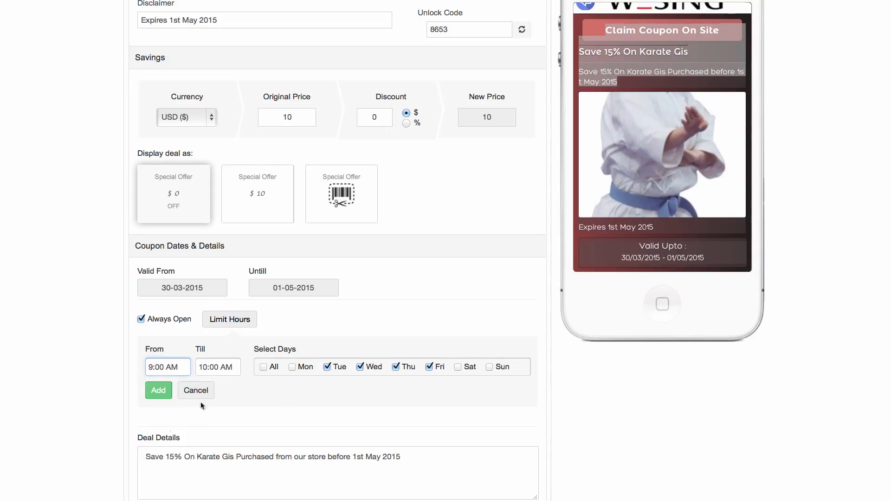
click(223, 367)
scroll(231, 410, down, 3)
scroll(232, 410, down, 3)
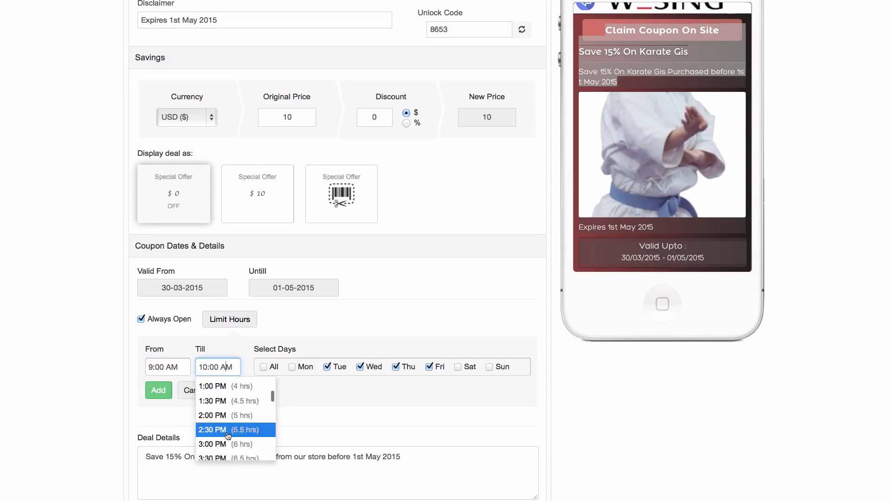
click(231, 427)
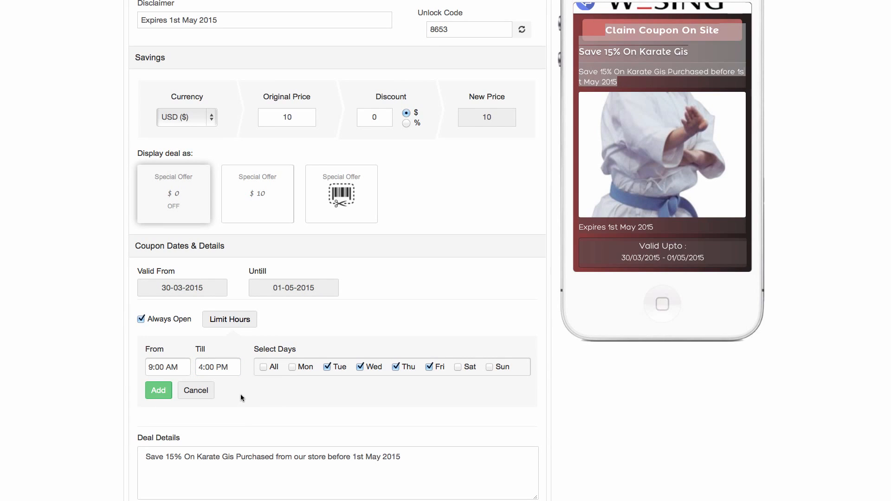
scroll(463, 197, down, 6)
click(243, 377)
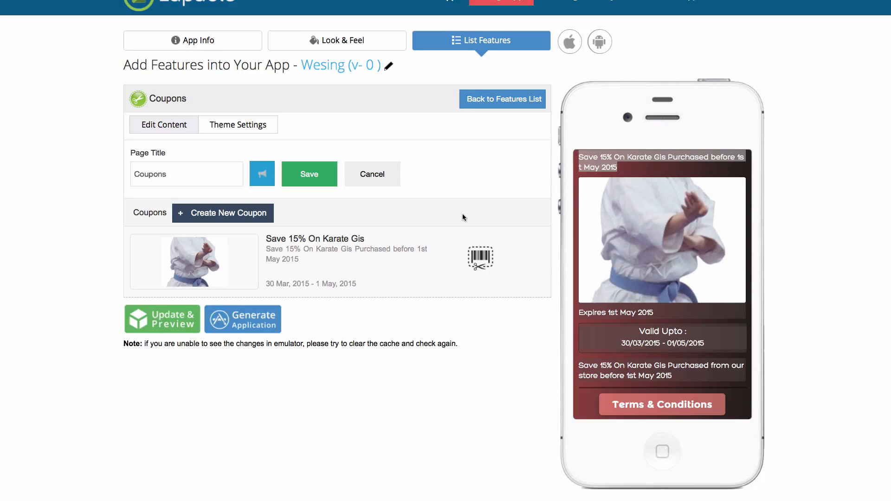
Leave the Karate Gis coupon in the phone preview and return to the app's home screen
scroll(613, 216, up, 5)
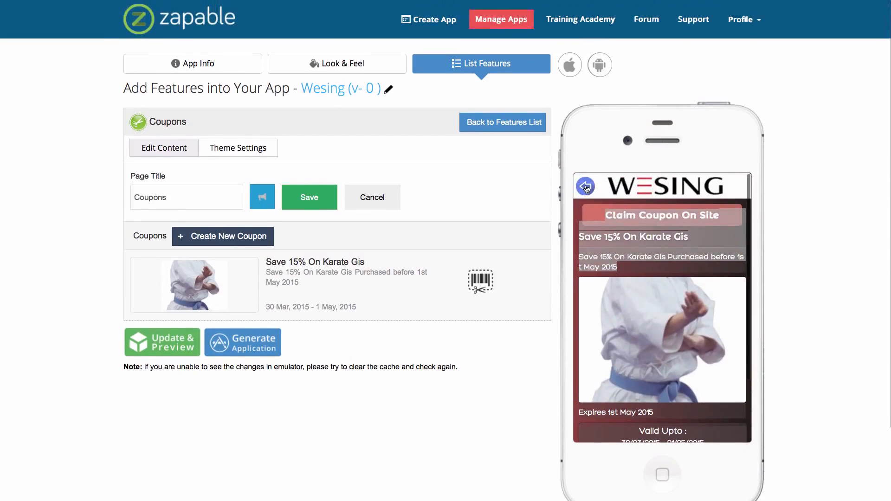
click(584, 186)
click(584, 187)
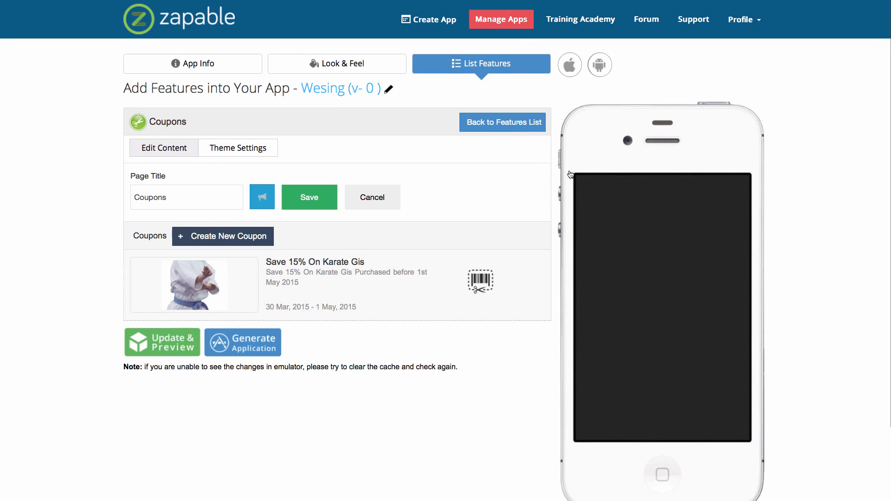
Go back to the features list, open the Audio Gallery feature and check its Ted Talks entry
click(522, 125)
scroll(491, 347, down, 5)
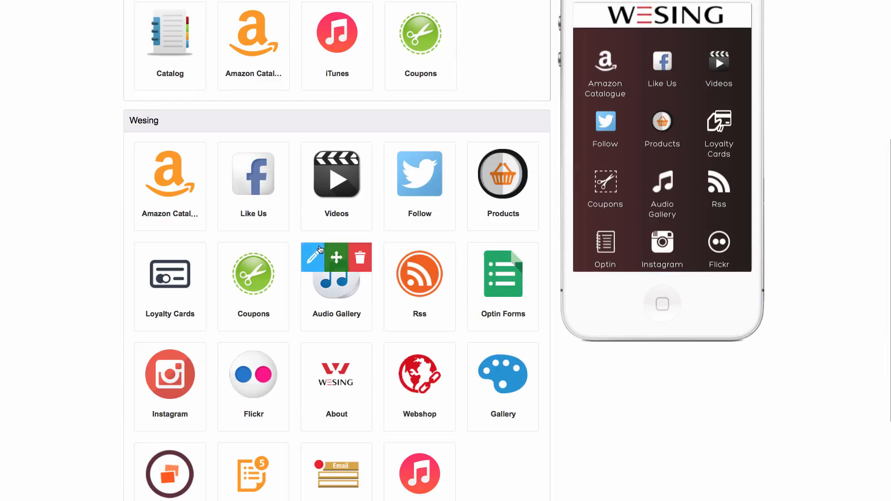
click(327, 254)
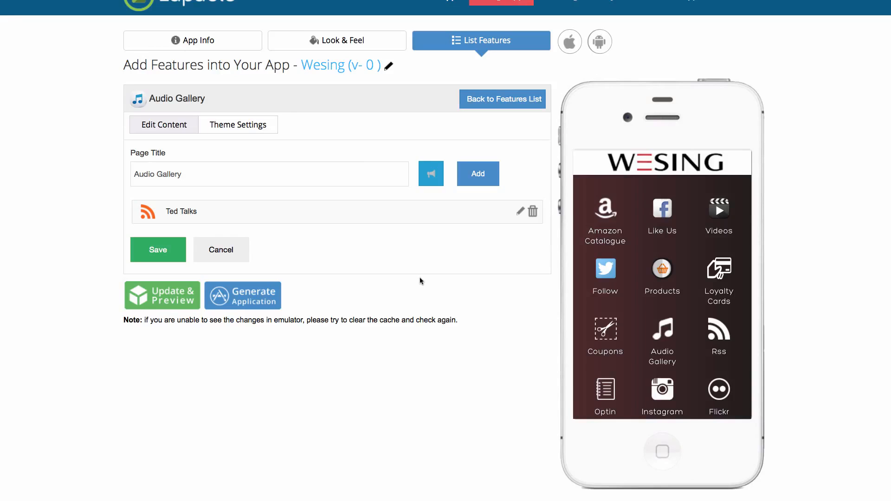
click(521, 213)
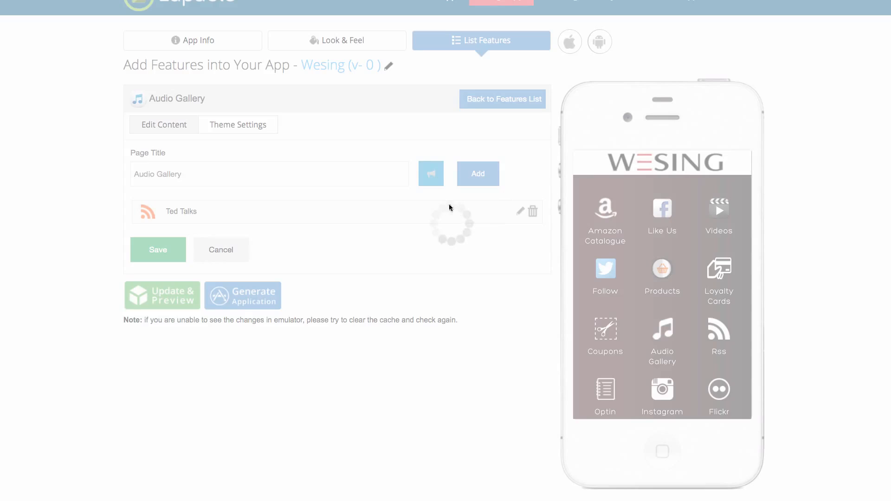
click(247, 209)
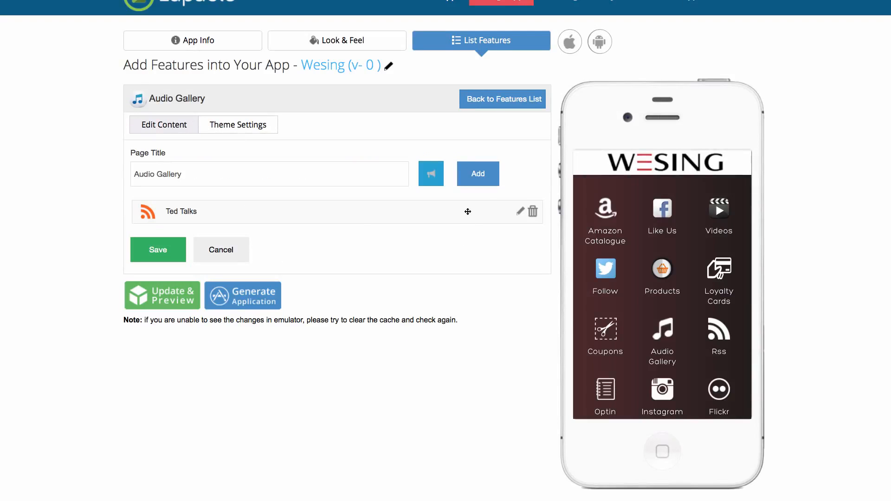
Start a custom audio playlist with three blank track rows, and go back to the Audio Gallery without saving it
click(472, 183)
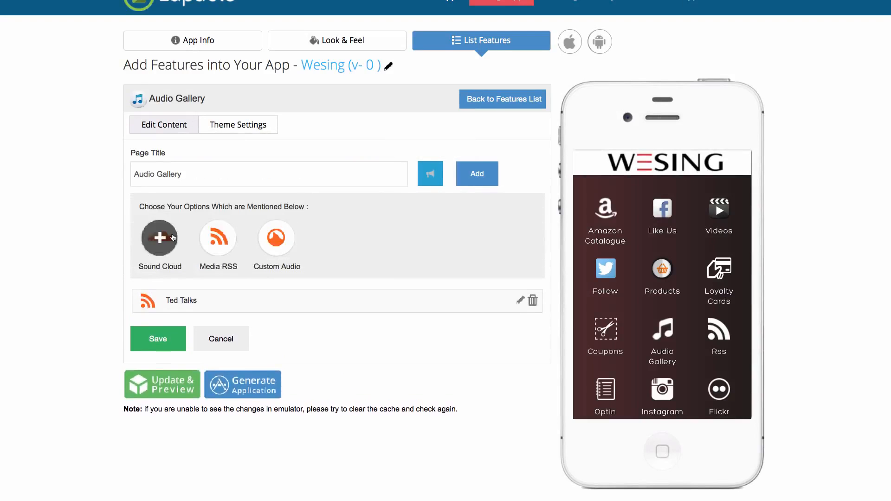
click(277, 238)
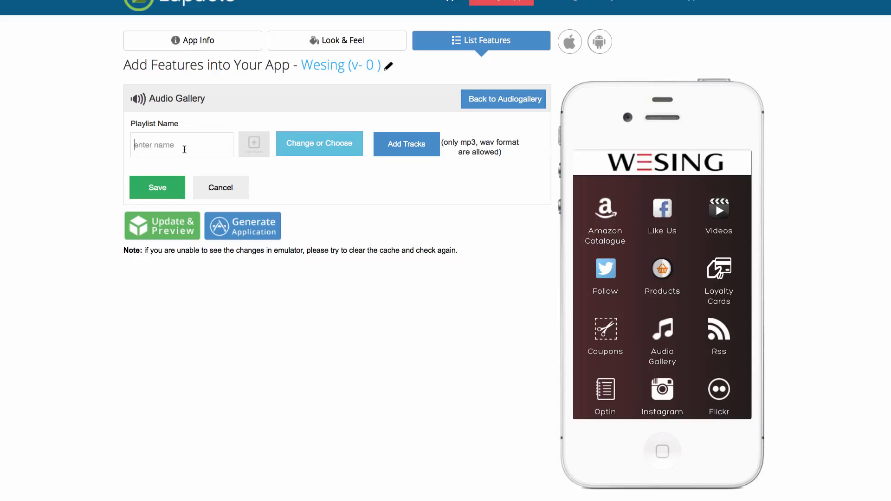
click(405, 144)
click(185, 181)
click(314, 181)
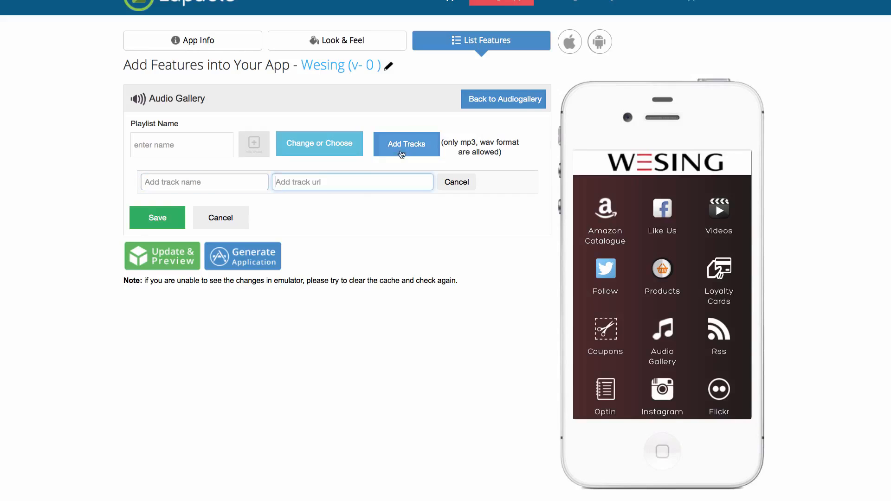
click(399, 144)
click(214, 207)
click(329, 208)
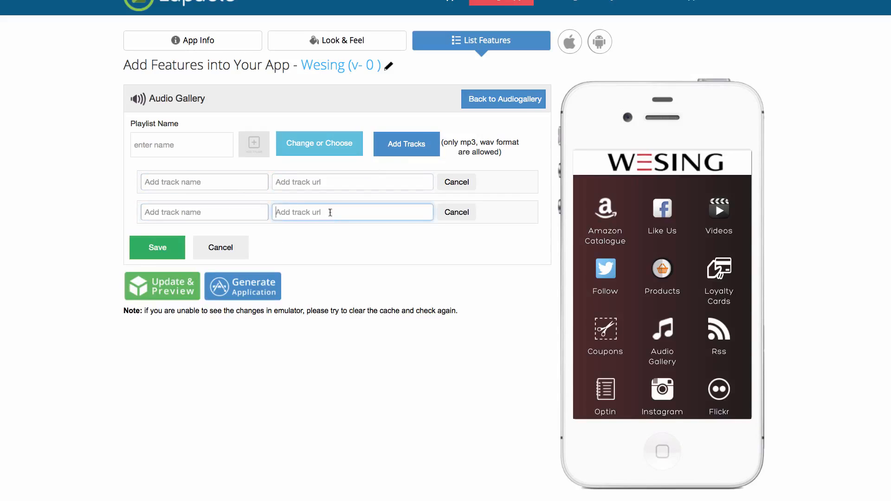
click(387, 146)
click(190, 238)
click(324, 241)
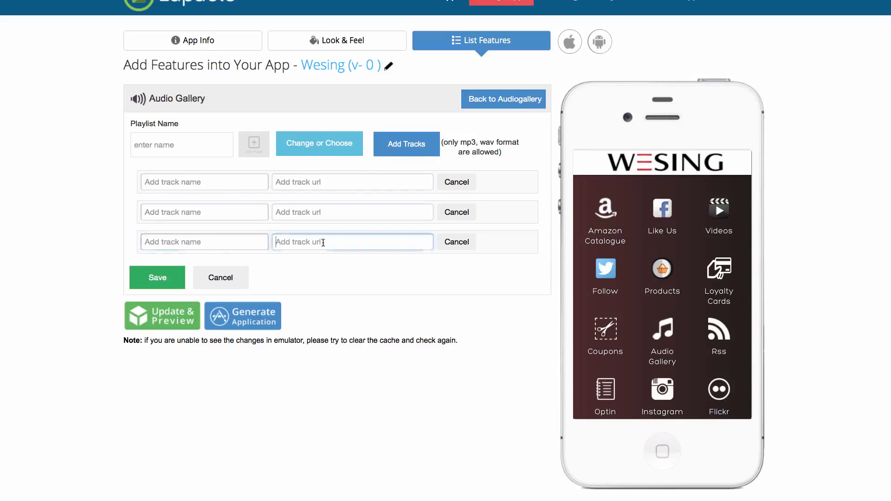
click(486, 107)
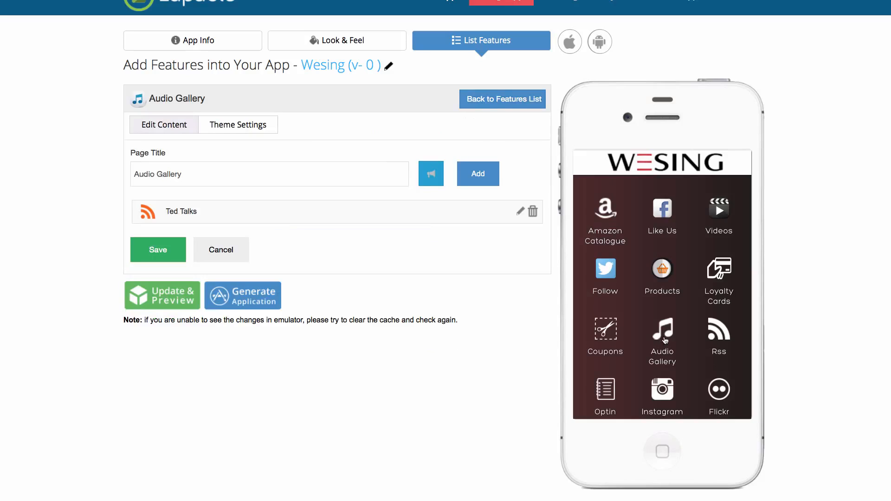
Open the Audio Gallery in the phone preview and browse its list of Ted Talks tracks
click(662, 278)
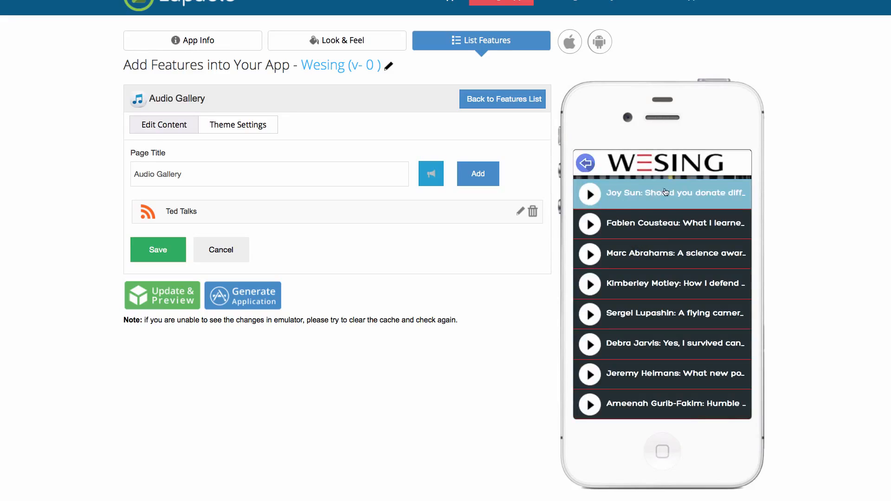
scroll(663, 223, down, 4)
scroll(650, 218, up, 6)
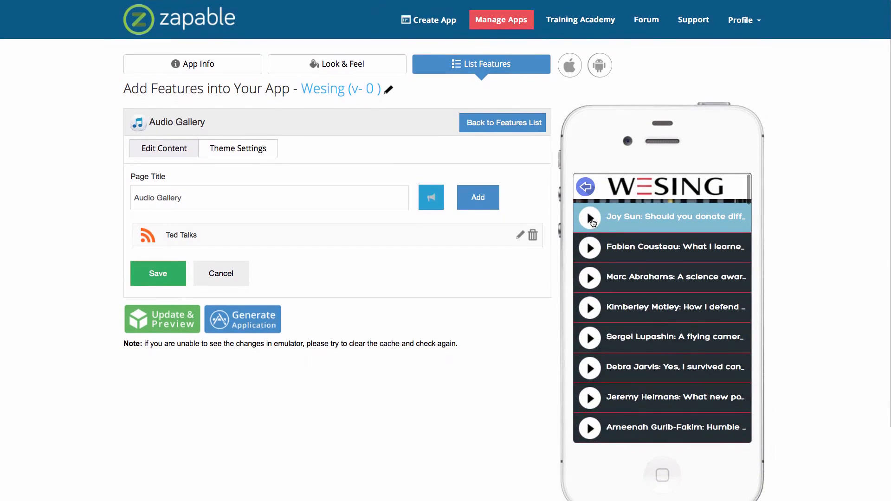
Play and pause the first Ted Talks track on the phone, and return to the app's home screen
click(590, 218)
click(660, 221)
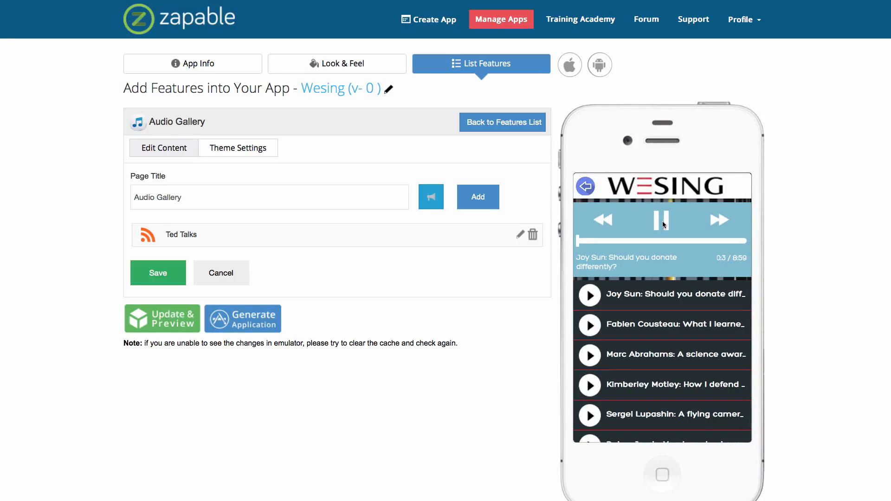
click(661, 221)
click(588, 195)
click(588, 193)
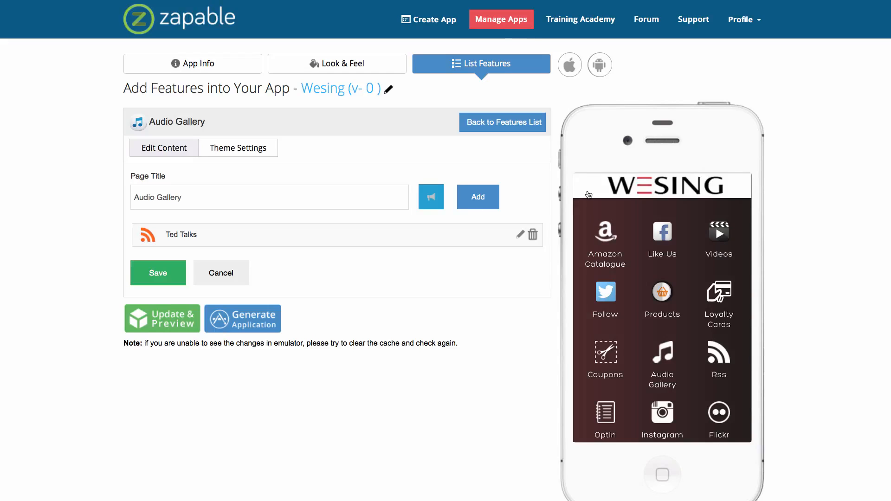
Return to the features list, open the Rss feature to review its feed URL and options, and cancel the editing
click(529, 122)
scroll(477, 278, down, 5)
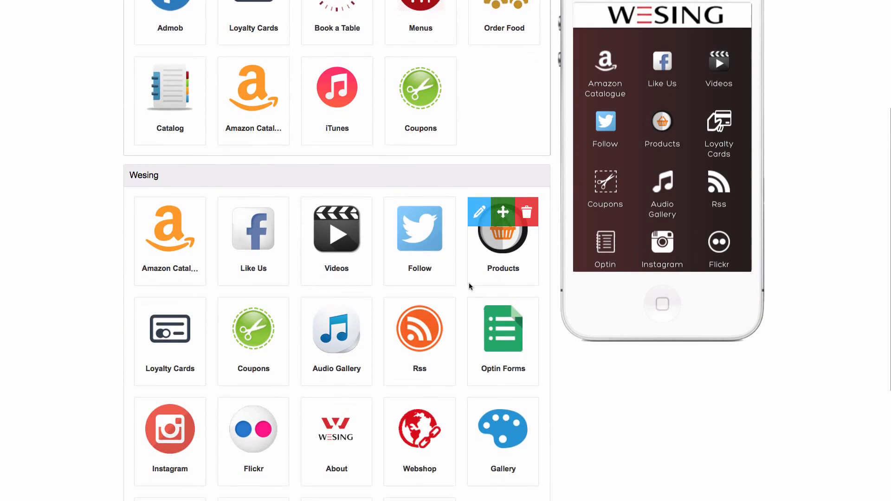
mouse_move(441, 311)
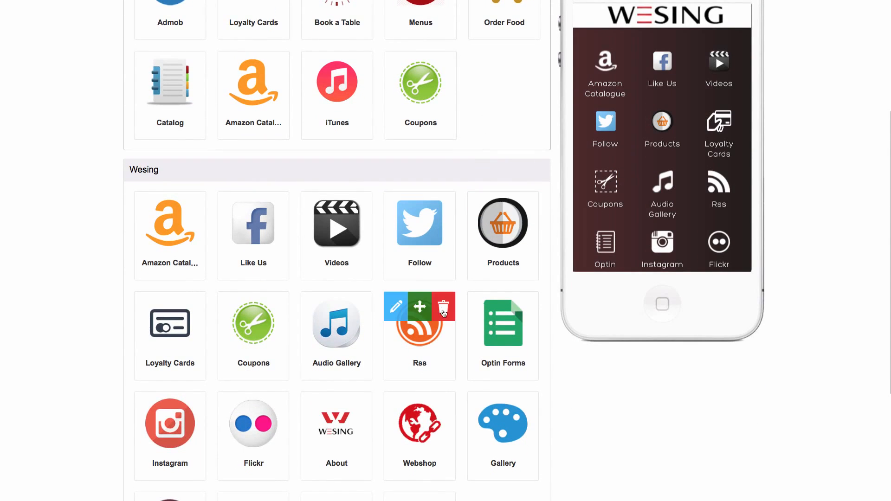
click(397, 308)
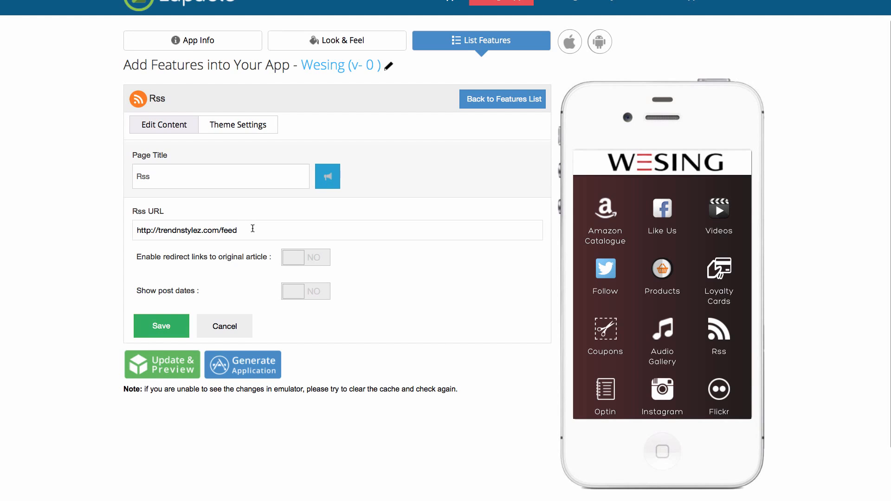
click(222, 326)
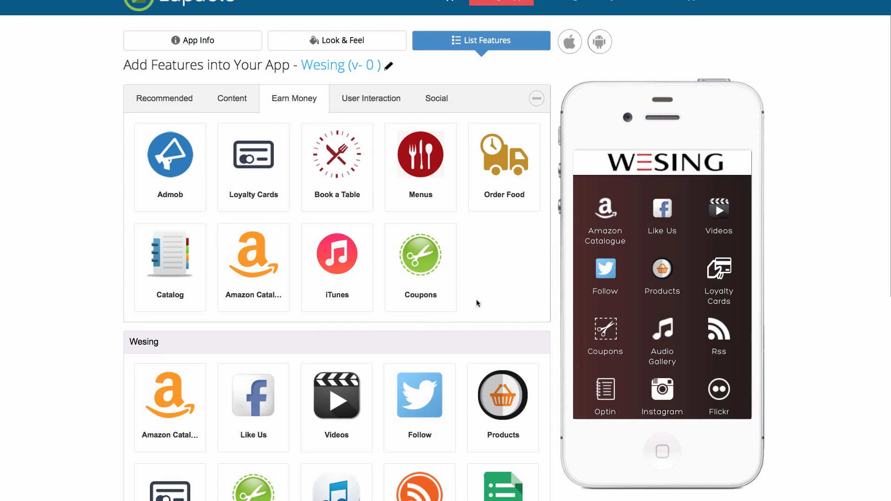
Open the Rss feed in the phone preview and read through its "Get The Look: Kate ..." article
scroll(476, 303, down, 3)
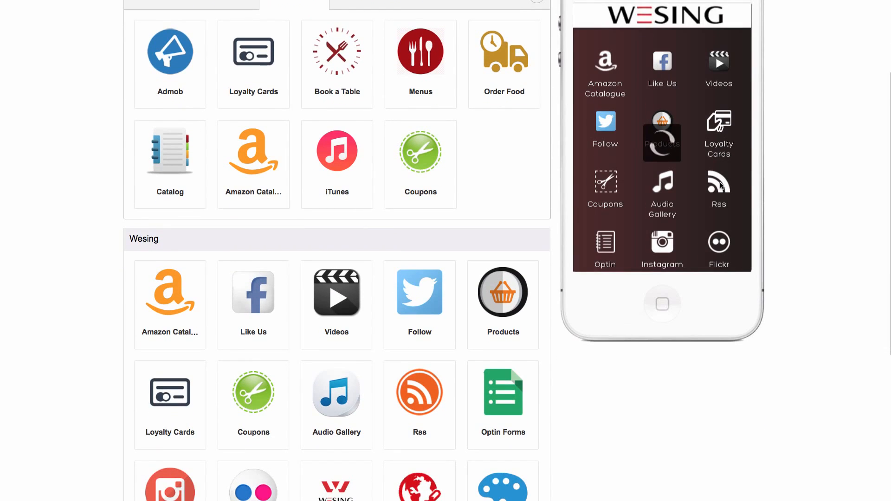
scroll(607, 123, up, 1)
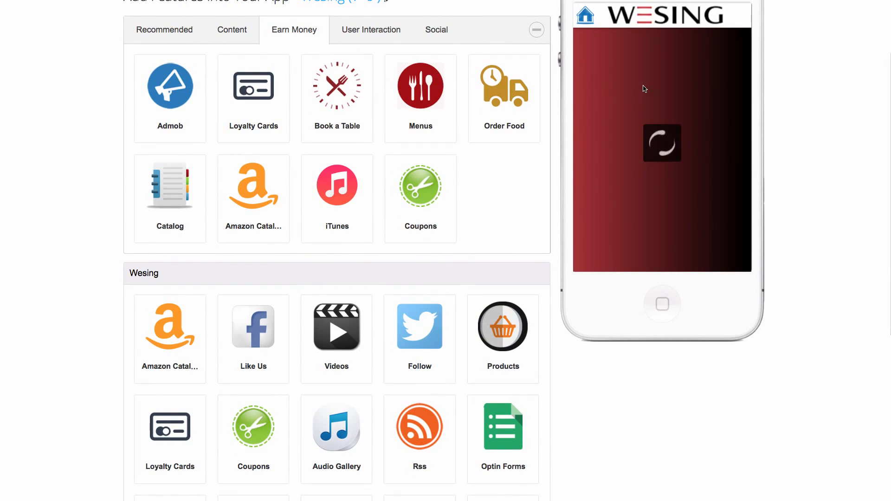
scroll(661, 109, down, 2)
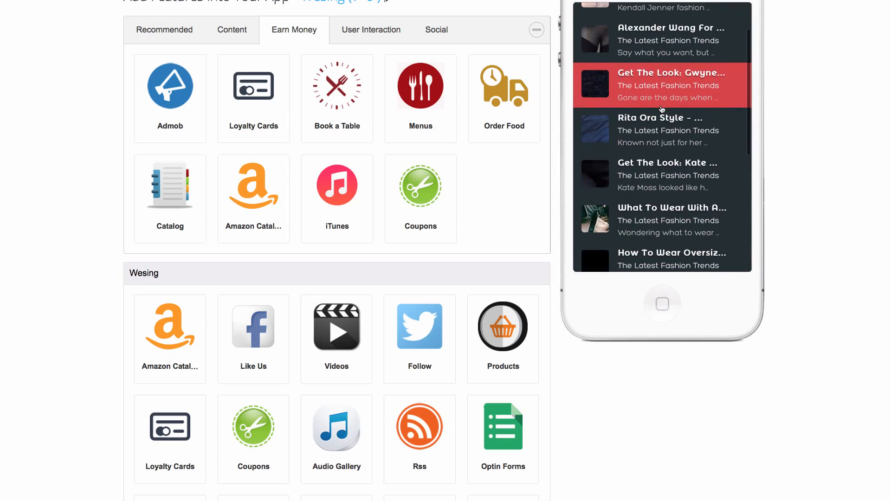
scroll(662, 111, down, 2)
click(663, 127)
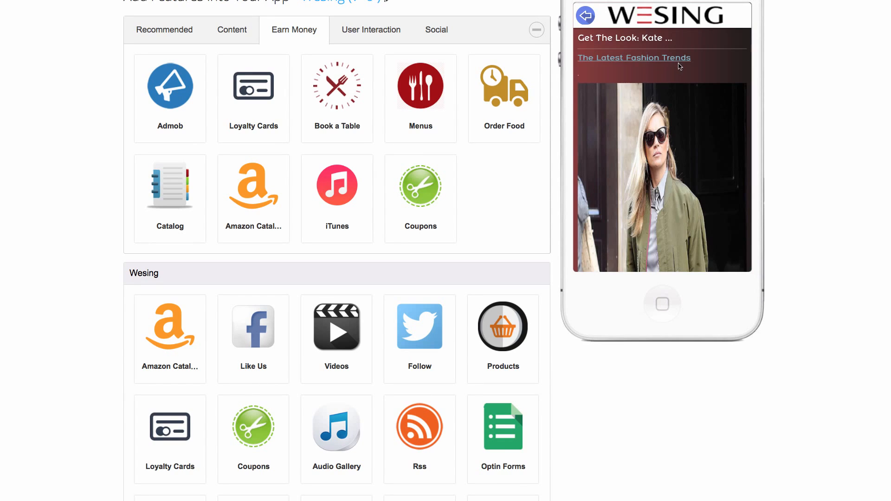
scroll(679, 66, down, 5)
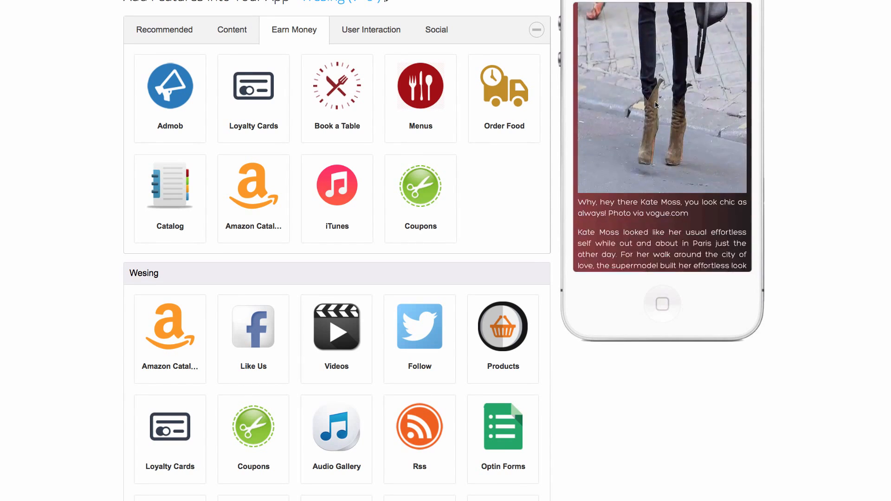
scroll(655, 101, down, 10)
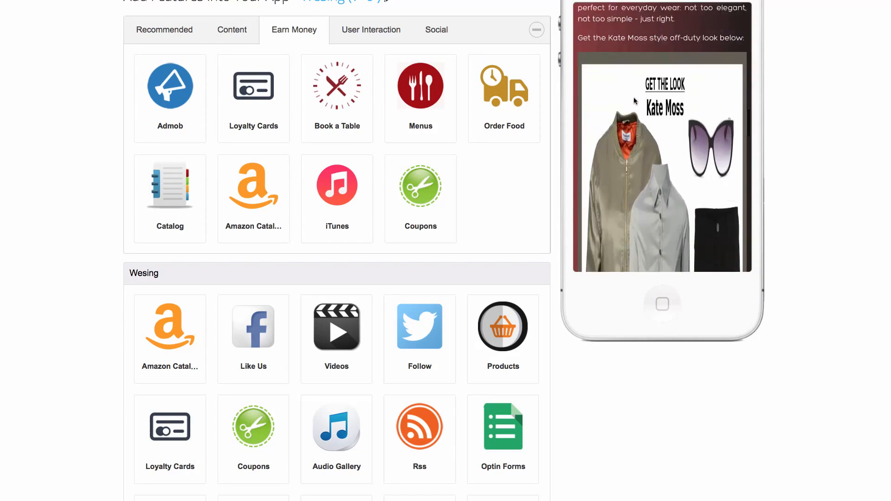
Read the rest of the "Get The Look: Kate ..." article in the phone preview and return to the feed list
scroll(642, 107, down, 15)
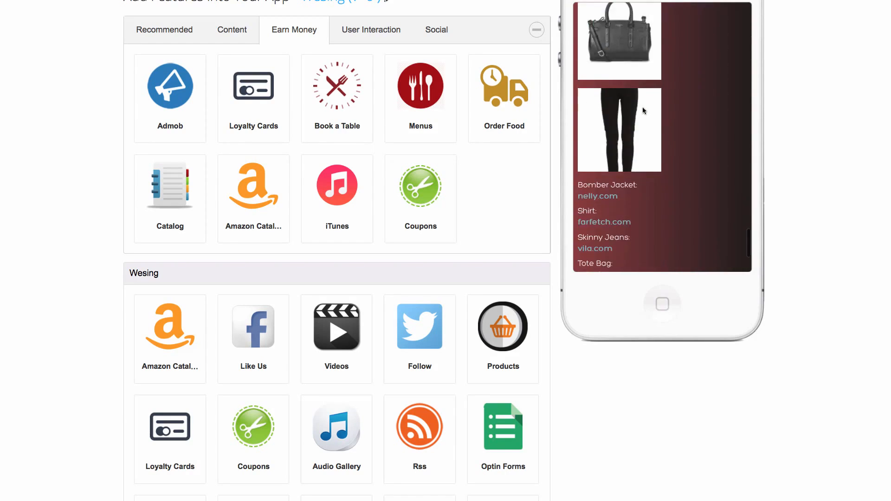
scroll(650, 118, down, 5)
scroll(651, 115, up, 20)
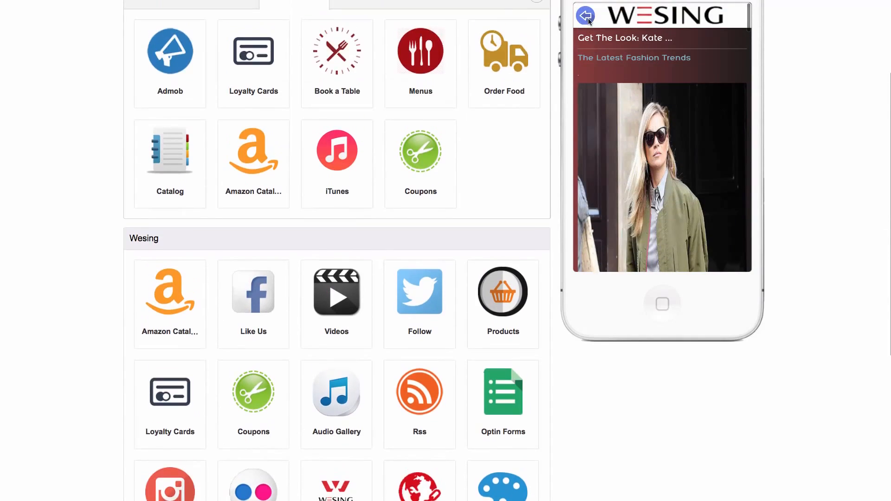
click(587, 19)
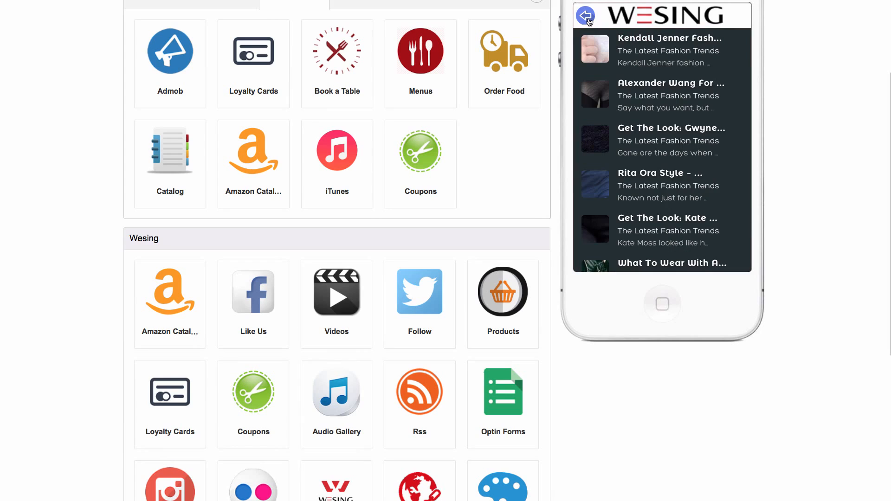
Open and read the "Get The Look: Gwyne..." article in the phone preview, and return to the app's home screen
click(659, 153)
scroll(647, 104, down, 4)
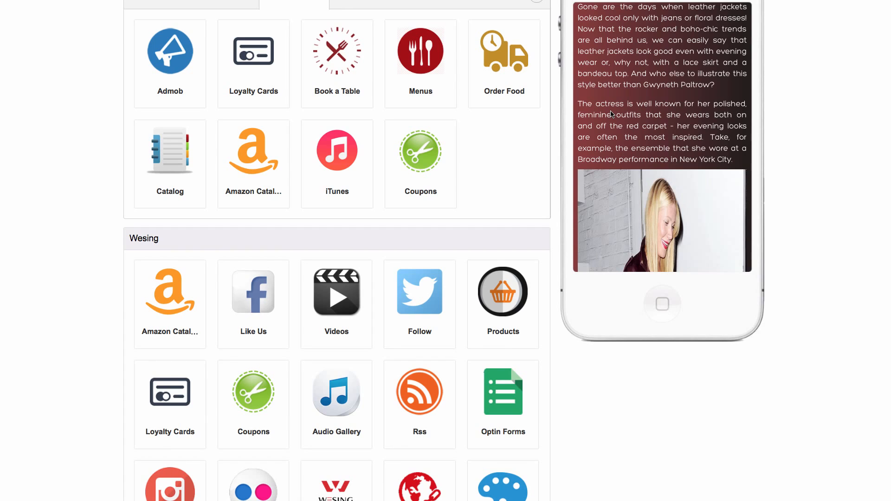
scroll(612, 114, up, 5)
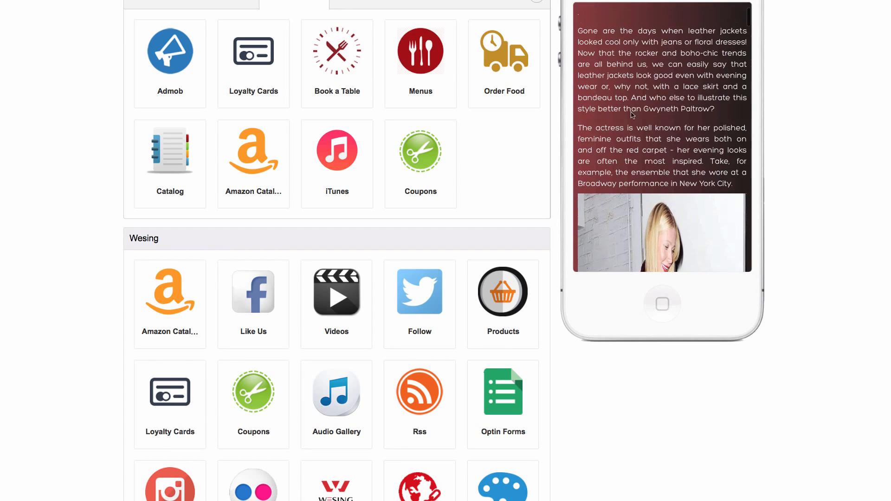
scroll(652, 119, down, 5)
scroll(651, 120, down, 10)
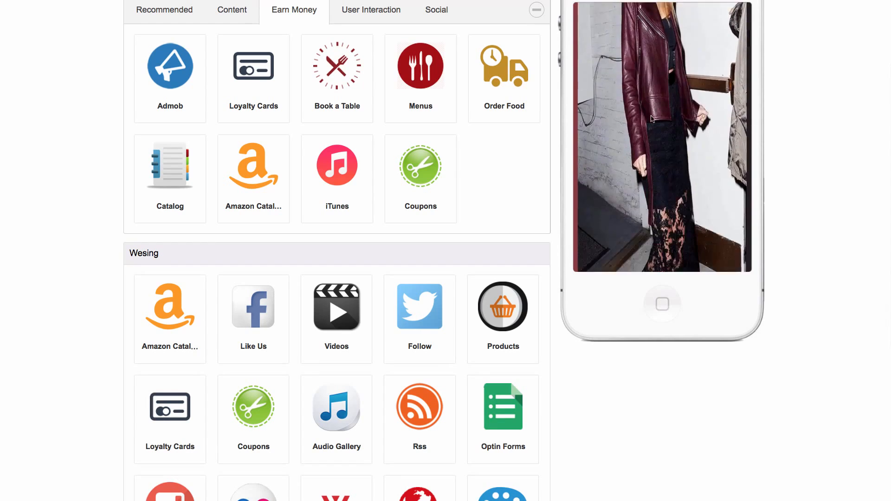
scroll(650, 129, down, 10)
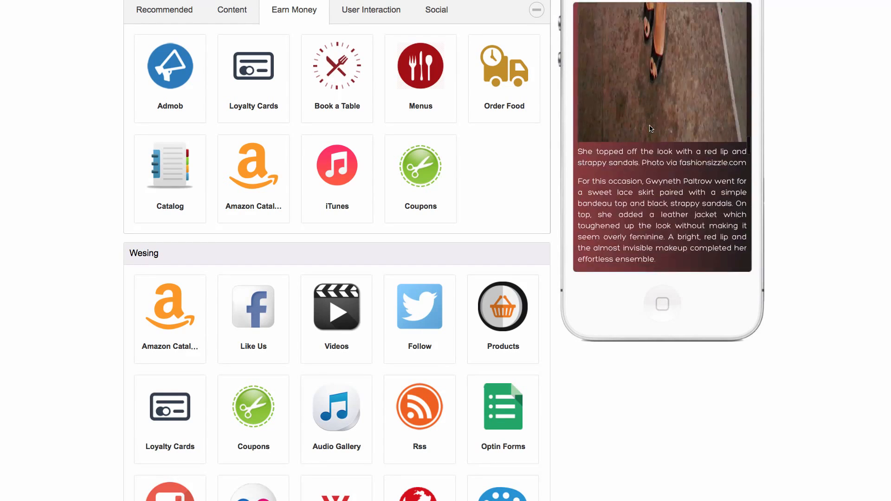
scroll(695, 128, up, 20)
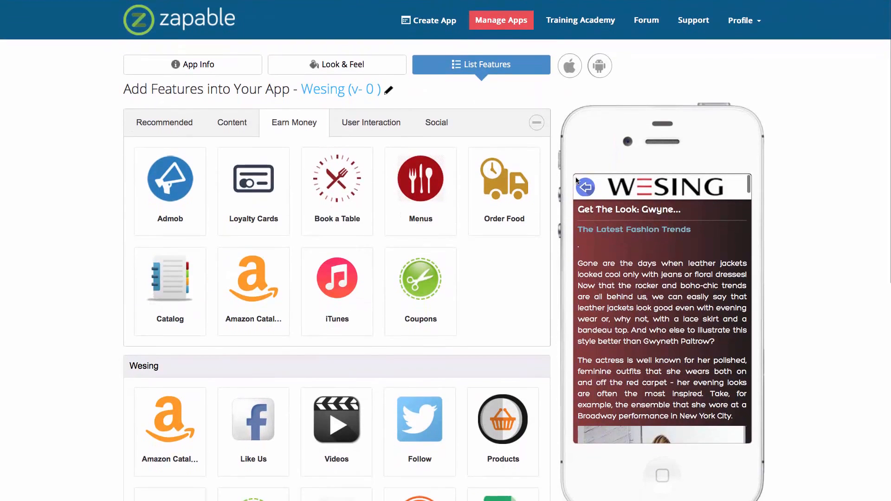
click(585, 190)
click(585, 189)
Open Optin Forms in the phone preview and examine its call-to-action description and its Name and Email fields
scroll(535, 302, down, 5)
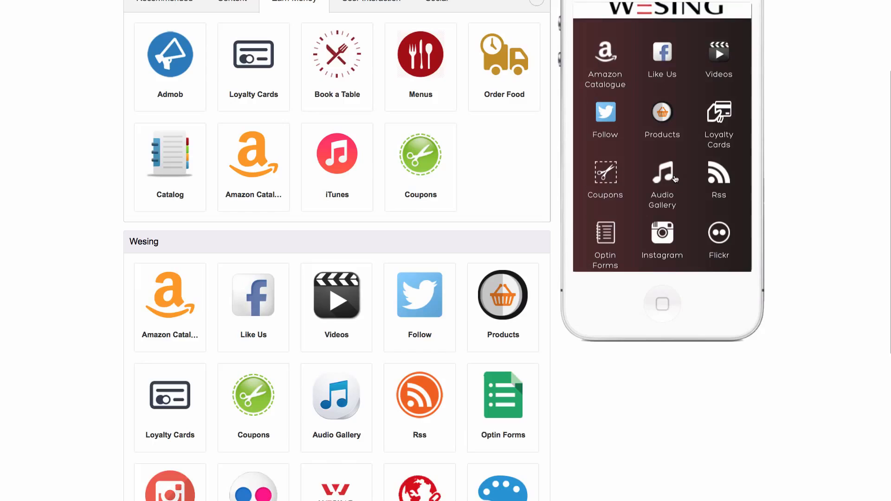
click(612, 233)
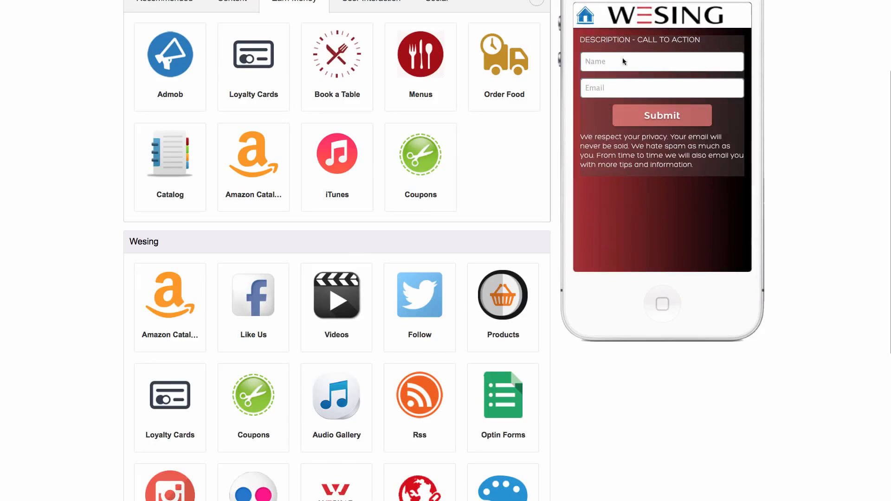
scroll(712, 41, up, 5)
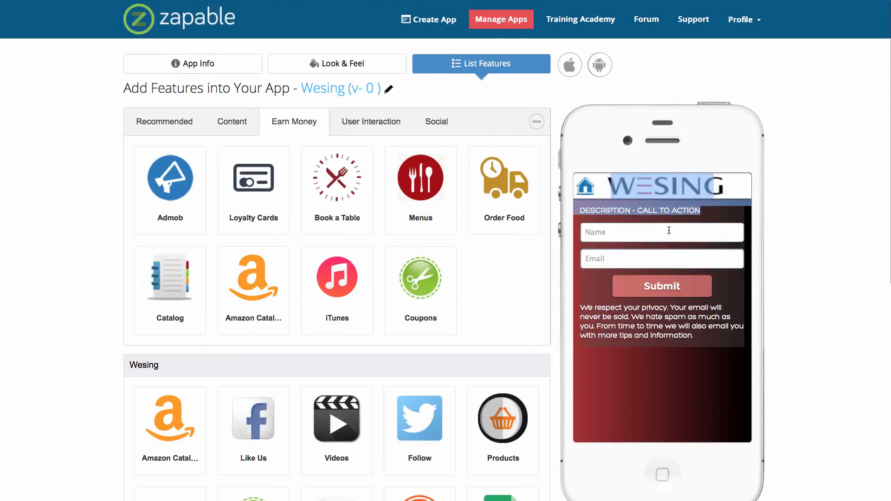
drag(712, 214, 586, 209)
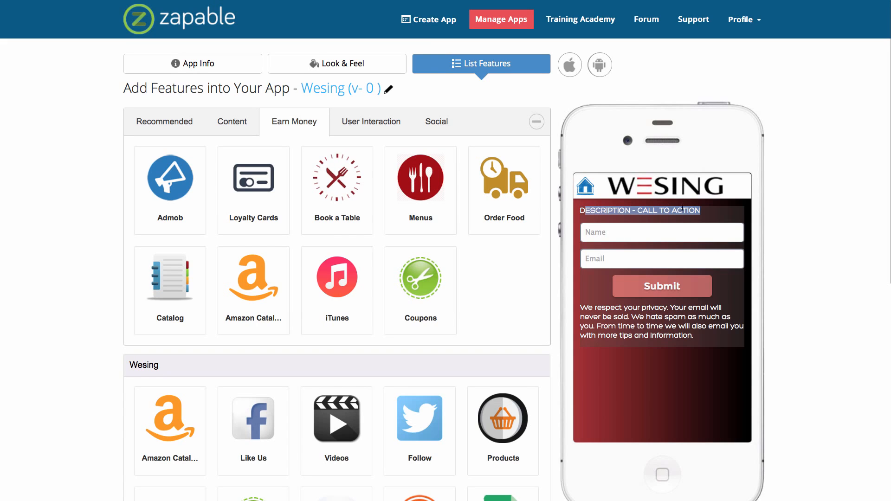
scroll(686, 208, down, 2)
click(612, 199)
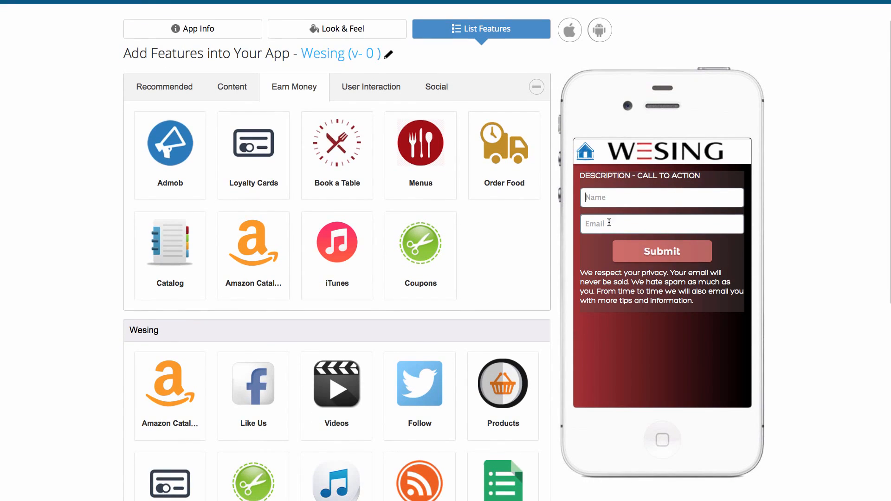
click(608, 222)
click(611, 228)
scroll(650, 116, up, 2)
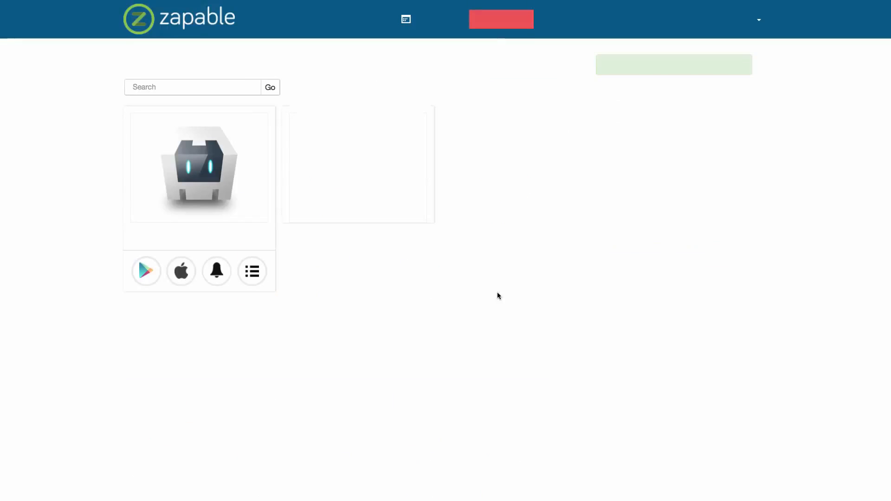
Show the additional options of the Wesing Sports and Wesing apps in the My Apps overview
click(410, 271)
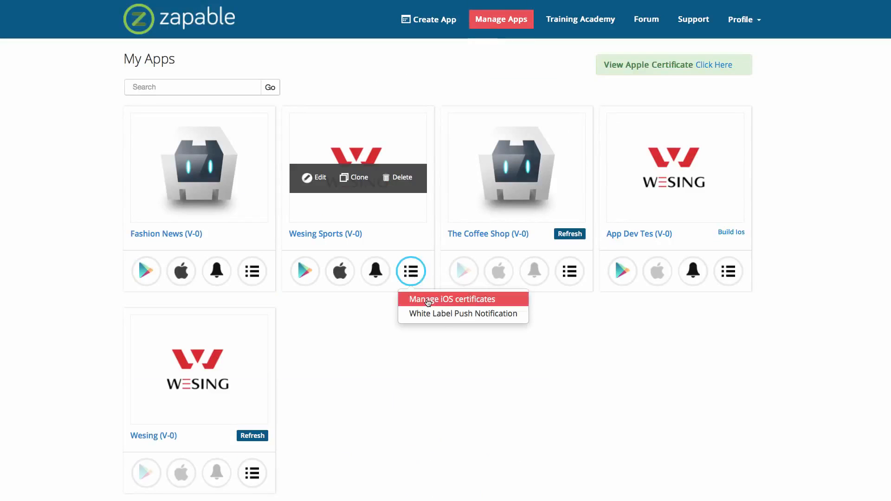
click(412, 275)
click(252, 473)
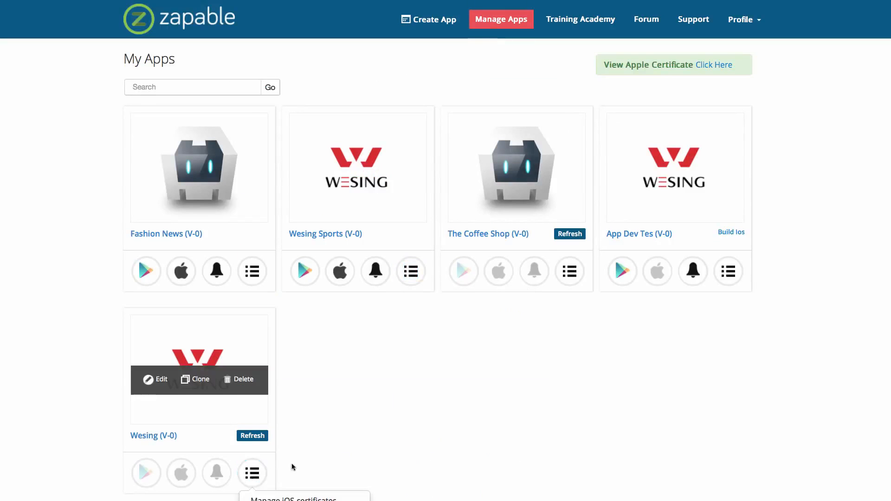
scroll(300, 461, down, 3)
scroll(411, 269, up, 3)
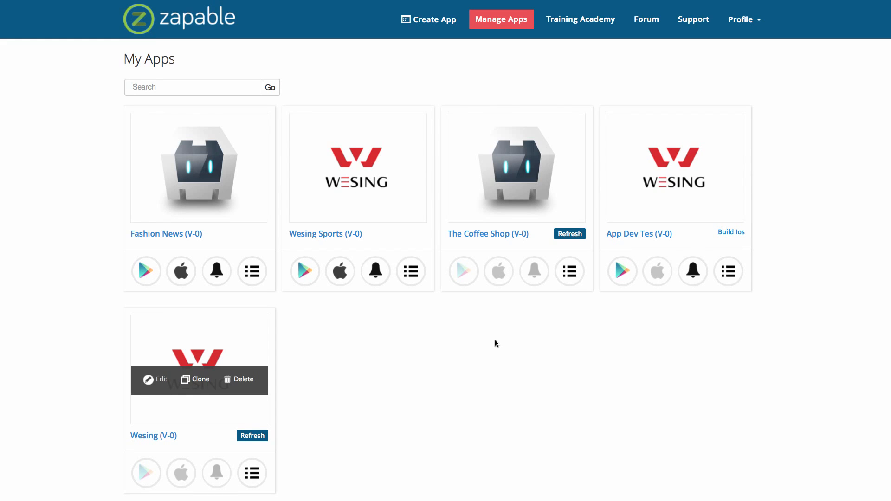
Open the Instagram feature of the Wesing app for editing and examine its username setting
scroll(426, 372, down, 5)
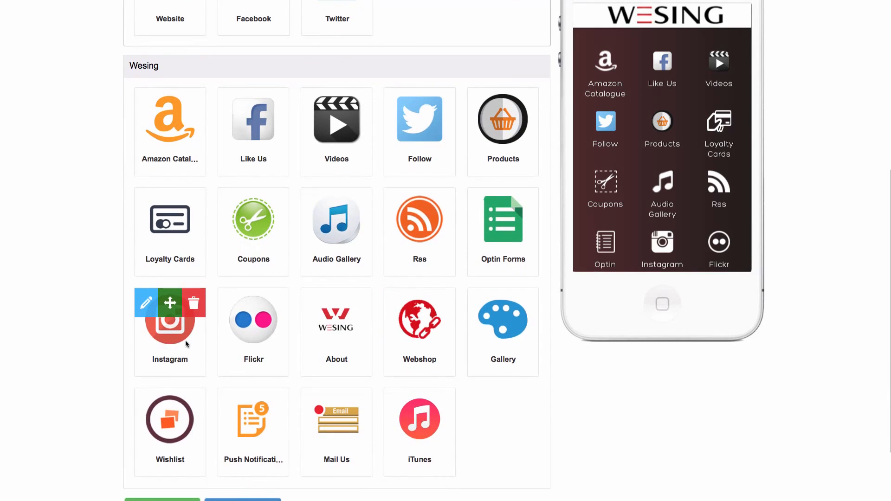
mouse_move(185, 306)
click(146, 301)
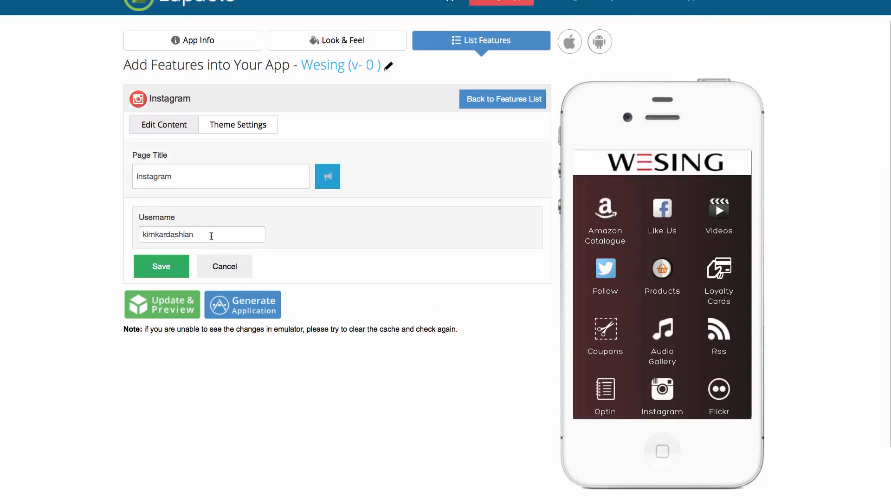
drag(211, 236, 139, 235)
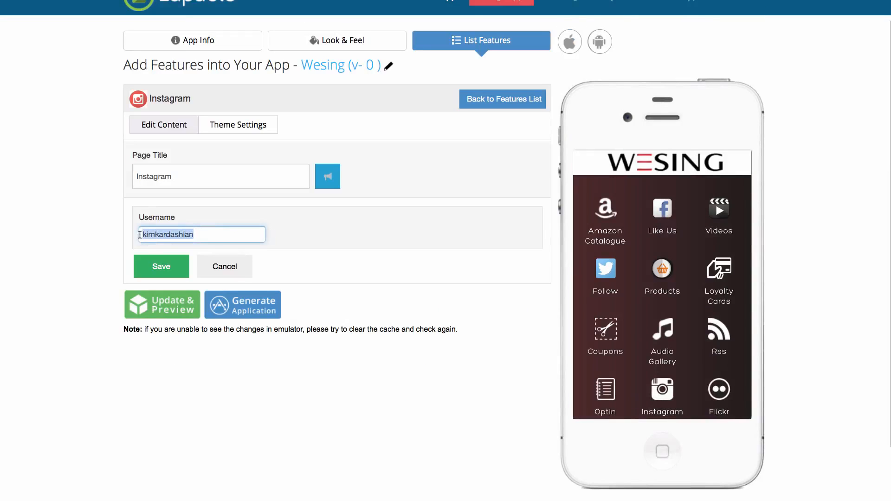
Open Instagram in the phone preview and browse the profile's details and photo grid
scroll(661, 268, down, 5)
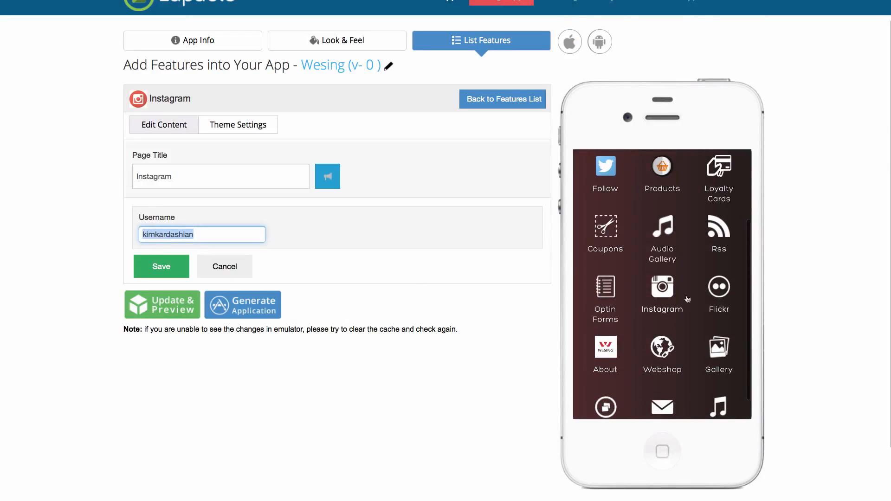
click(669, 290)
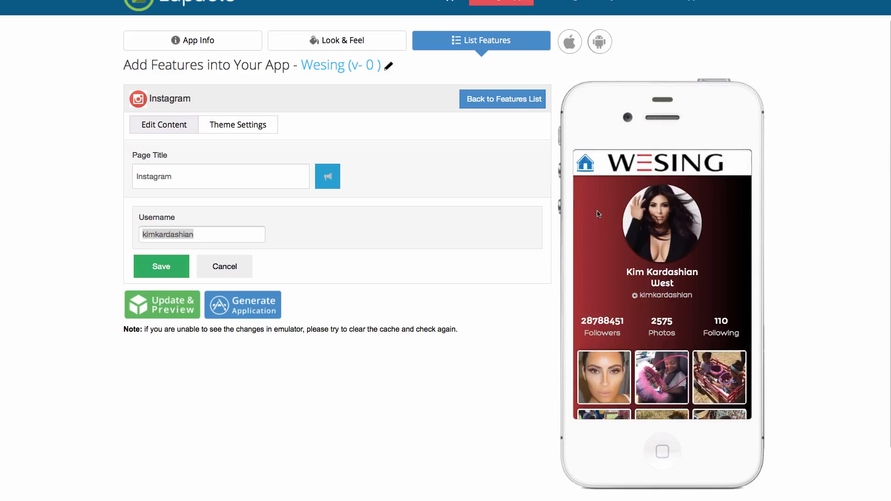
scroll(681, 293, down, 1)
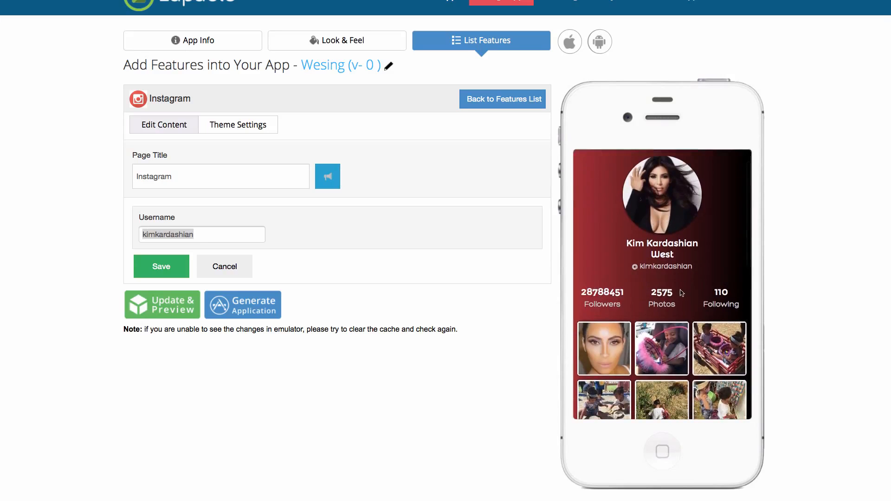
scroll(682, 292, down, 5)
scroll(644, 397, up, 10)
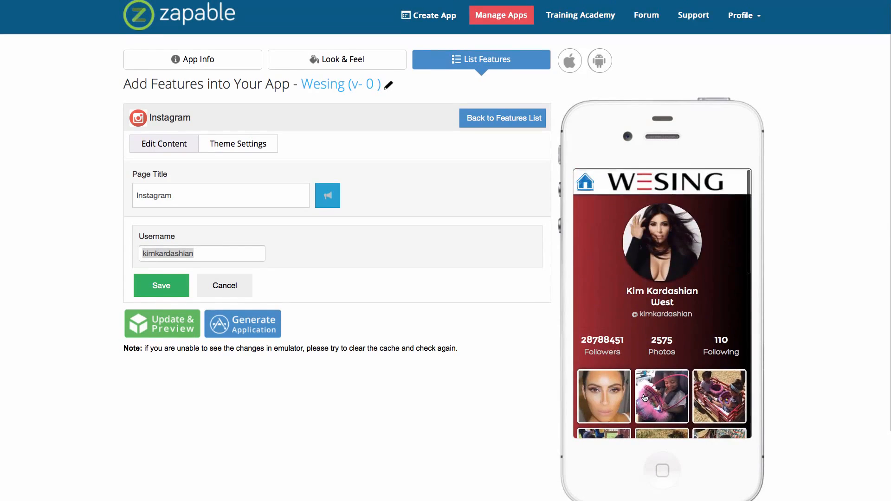
View the second Instagram photo full-screen, move through the following photos, play the slideshow, and close the photo viewer
click(644, 398)
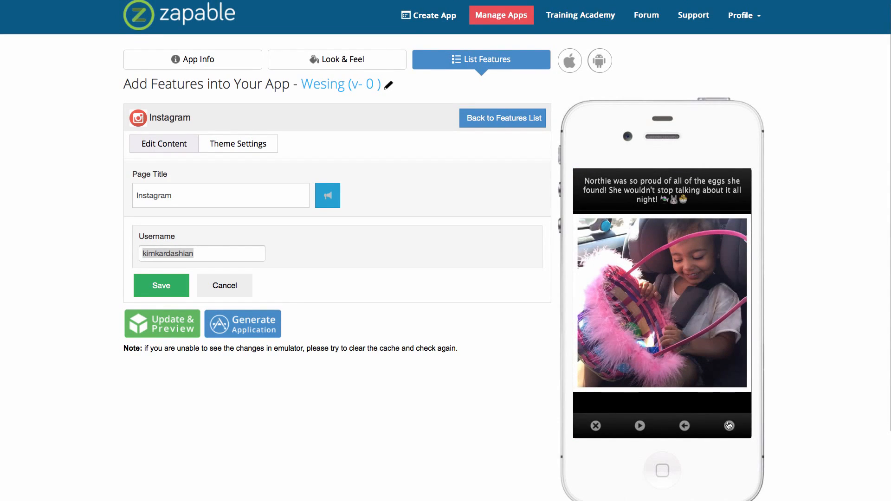
click(730, 425)
click(729, 425)
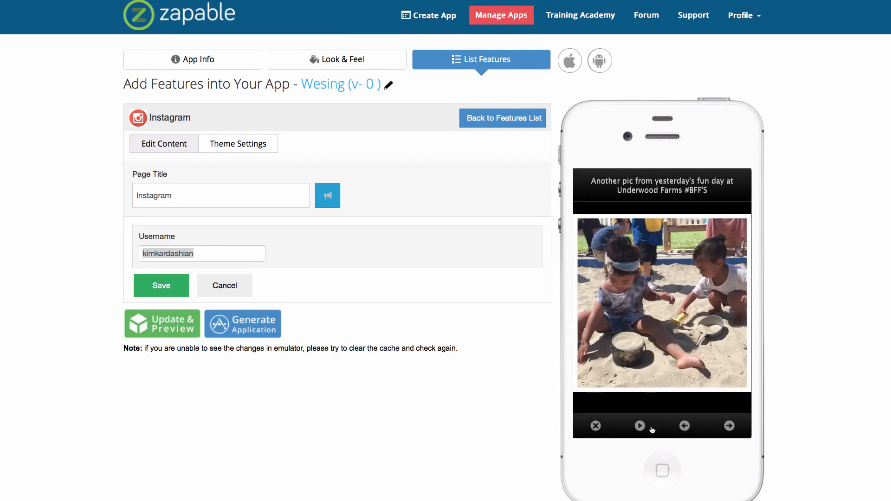
click(640, 426)
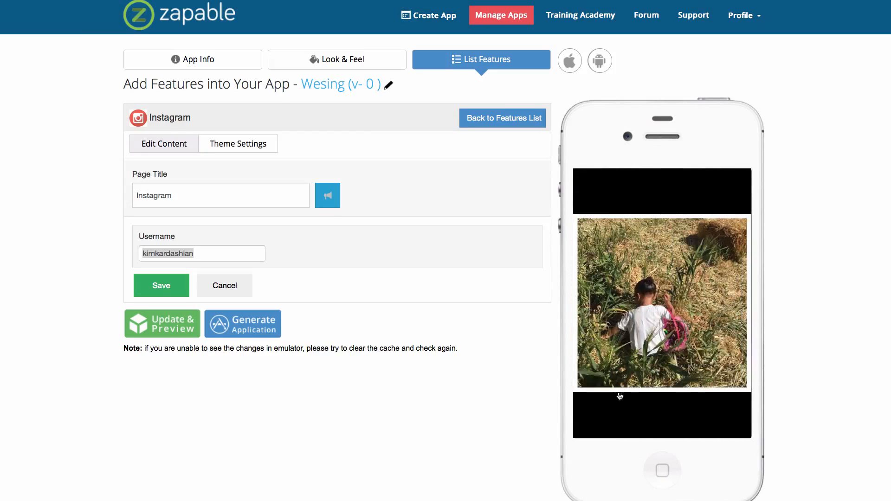
click(595, 419)
click(594, 426)
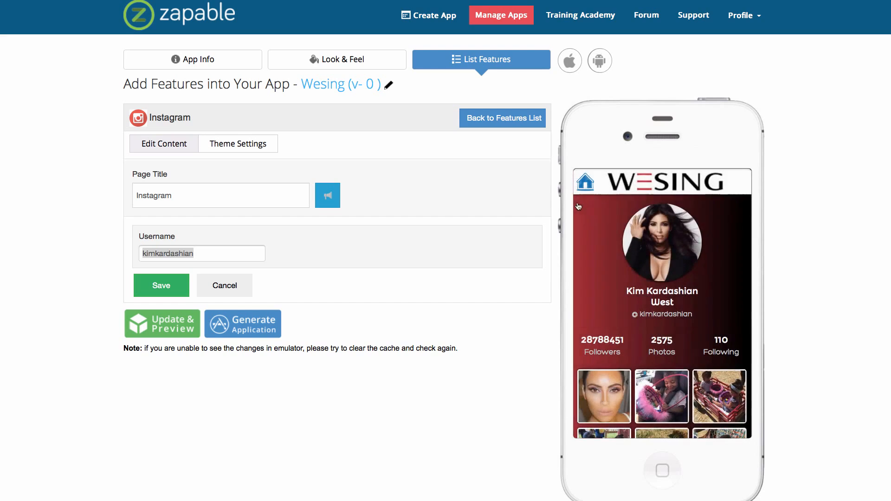
Return to the features list and open the About page in the phone preview
click(491, 122)
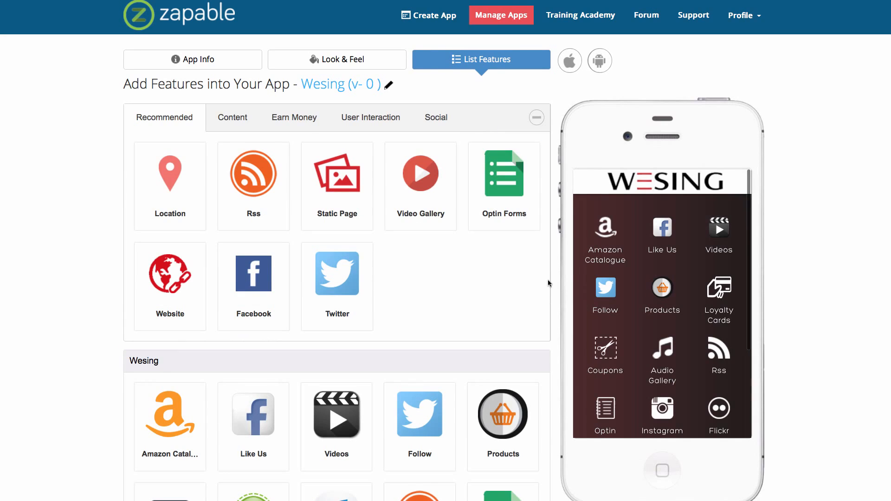
scroll(547, 279, down, 4)
scroll(688, 195, down, 2)
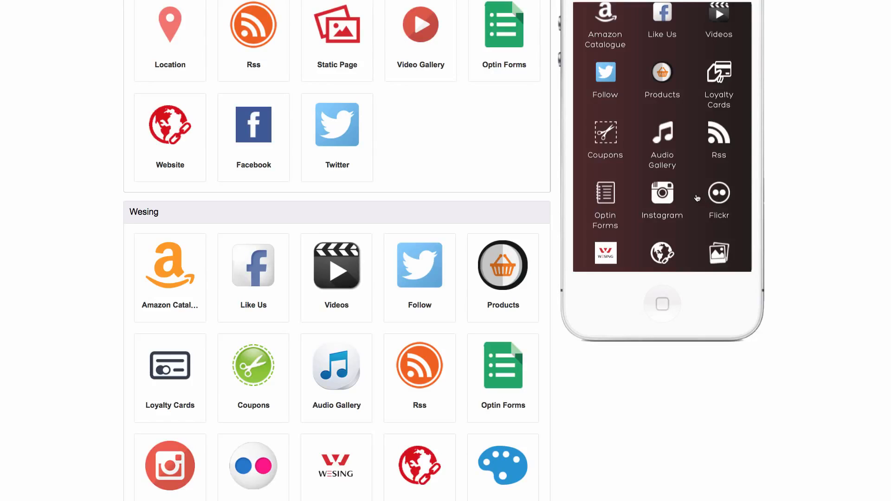
scroll(697, 198, down, 1)
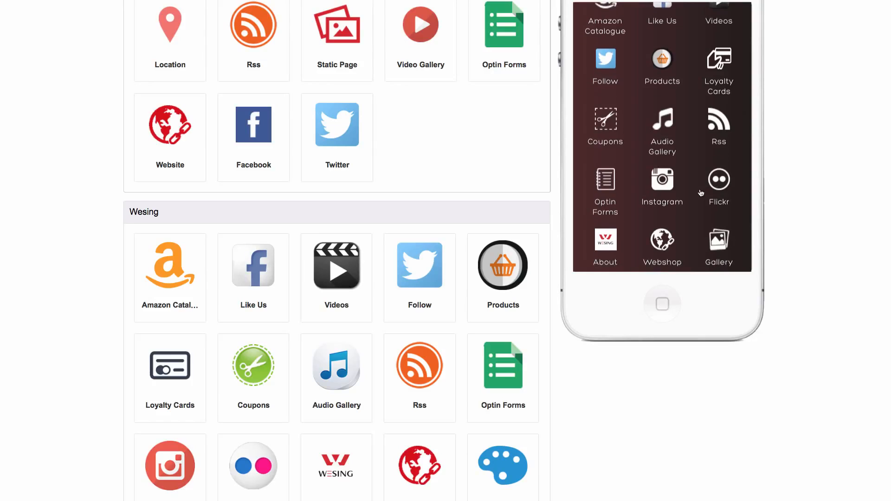
scroll(701, 192, down, 5)
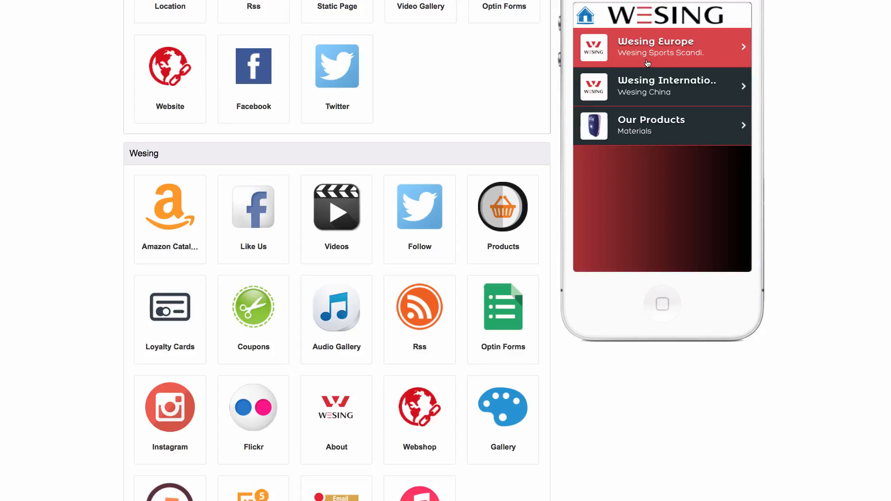
View the Wesing International and Wesing Europe subpages on the phone, and return to the About list
click(656, 79)
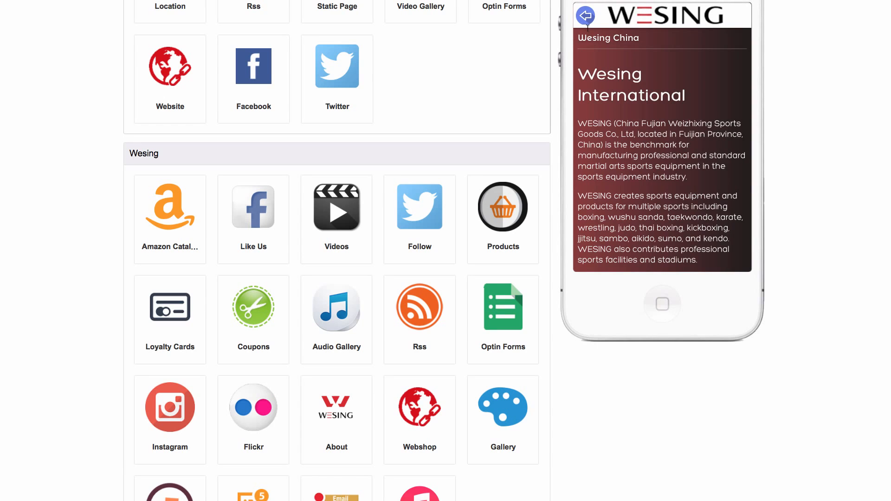
click(585, 15)
click(656, 46)
click(585, 16)
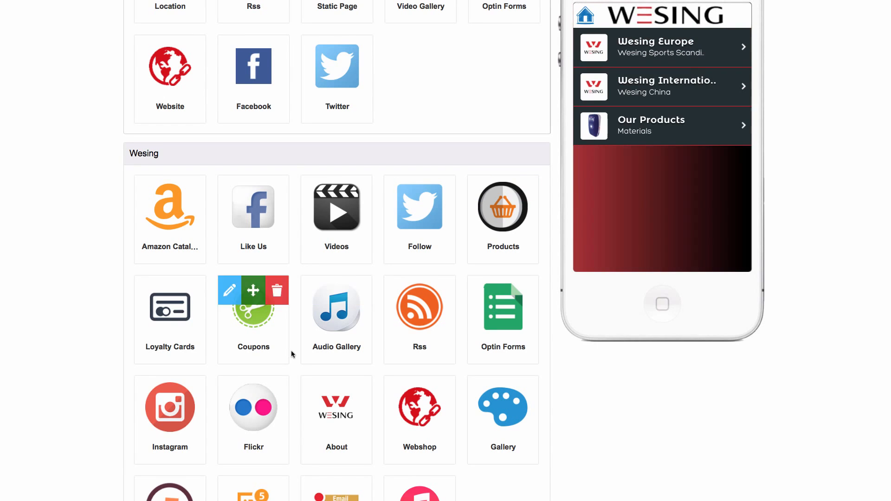
Open the About feature for editing and browse the app's home screen in the phone preview
scroll(291, 350, down, 3)
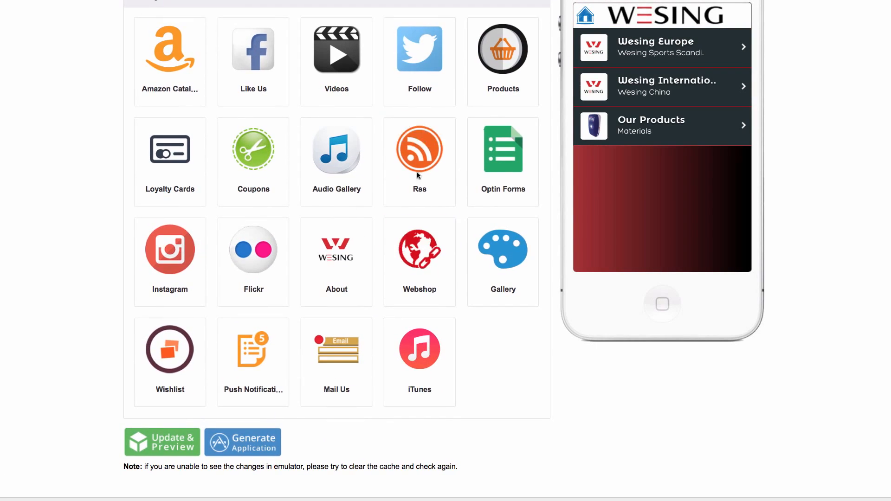
click(312, 240)
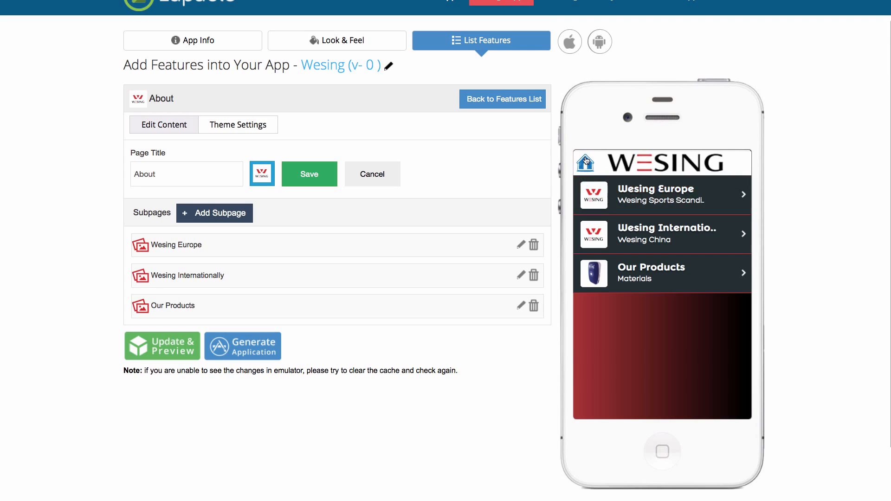
scroll(532, 265, down, 1)
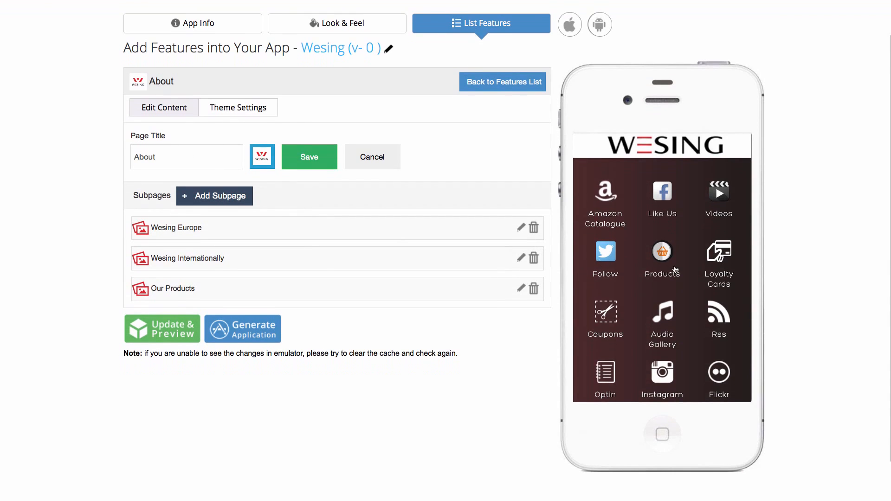
scroll(669, 320, down, 3)
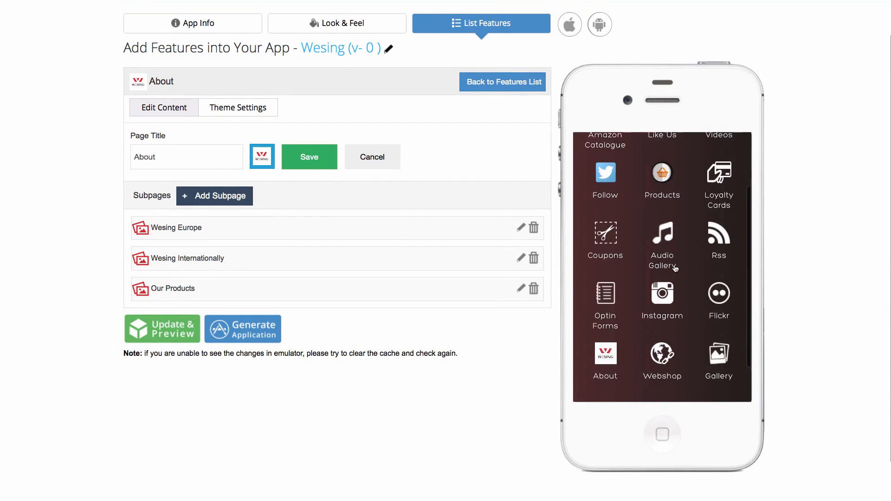
Highlight the About feature's page title and open its Wesing Europe subpage for editing
double_click(130, 153)
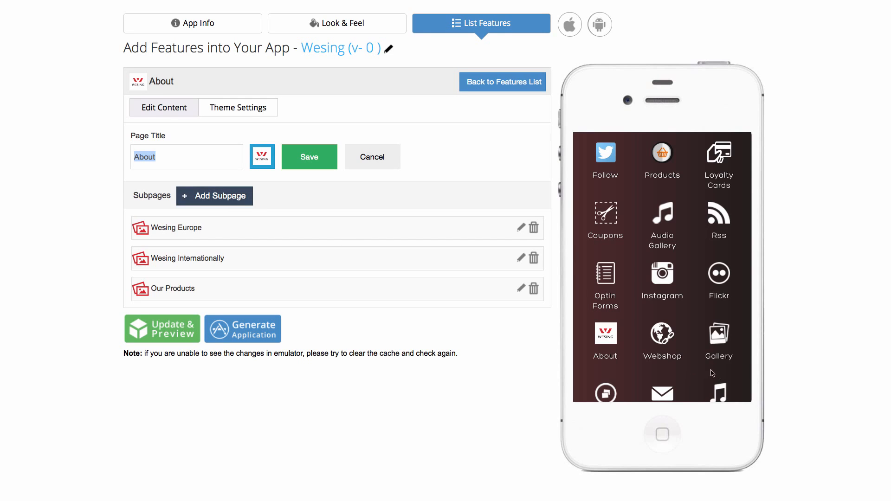
click(521, 230)
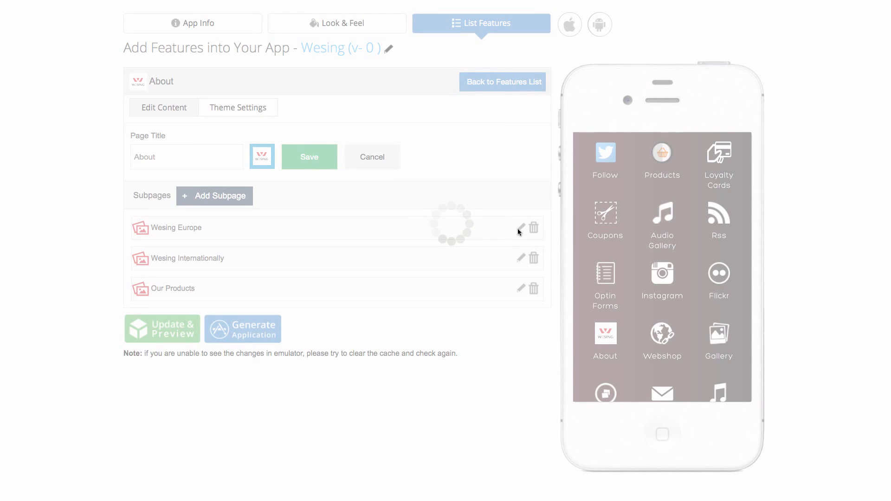